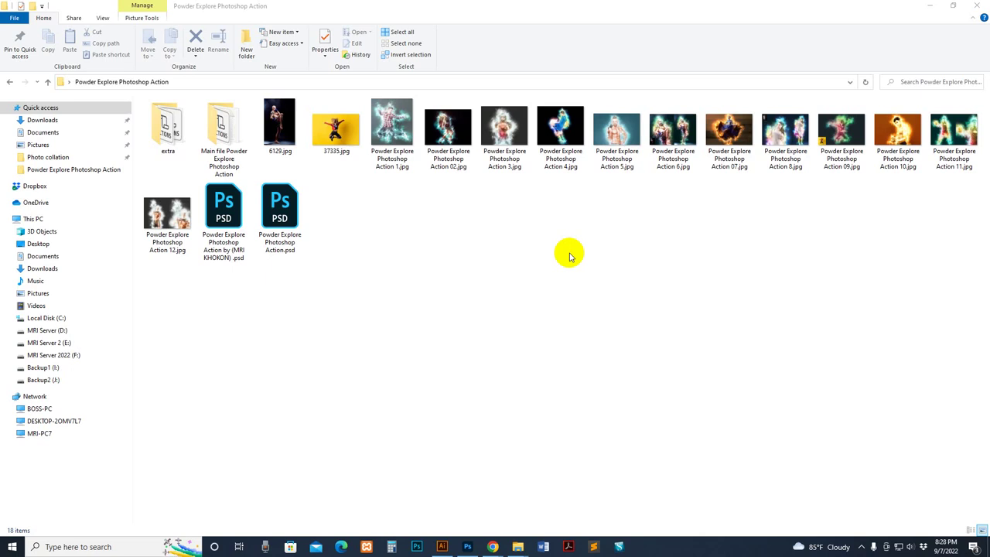
Open Powder Explore Photoshop Action 1.jpg in Photos and step through the first few sample previews.
double_click(378, 143)
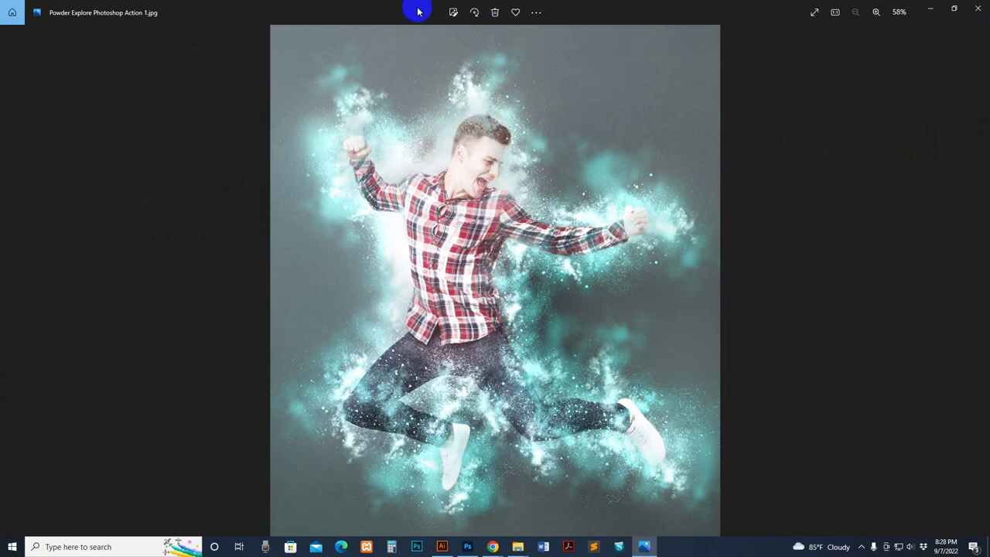
left_click(639, 211)
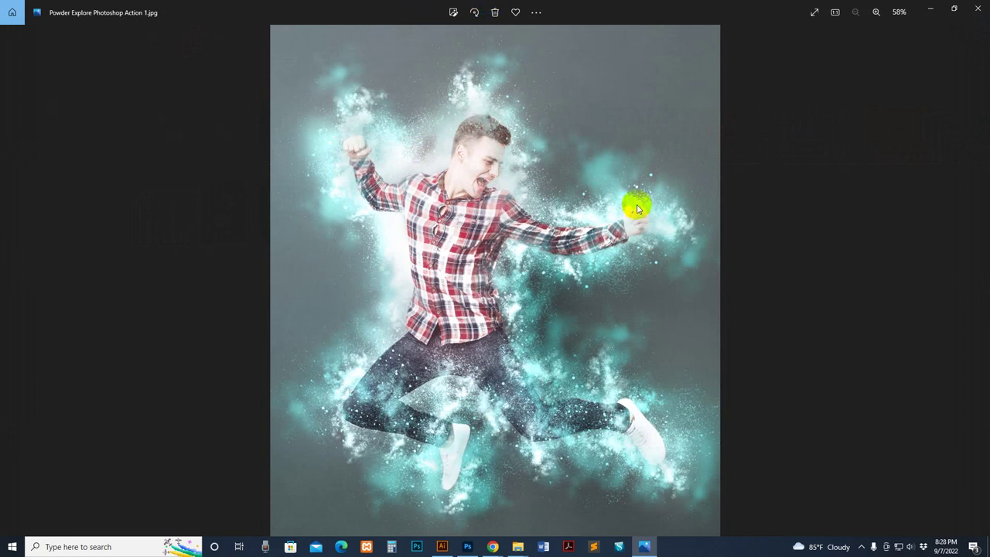
key("Right")
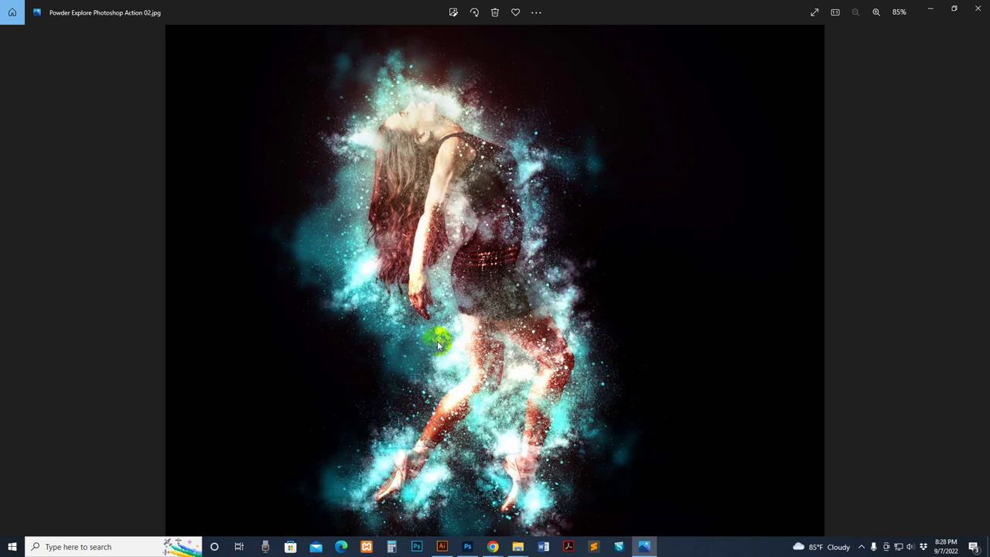
key("Right")
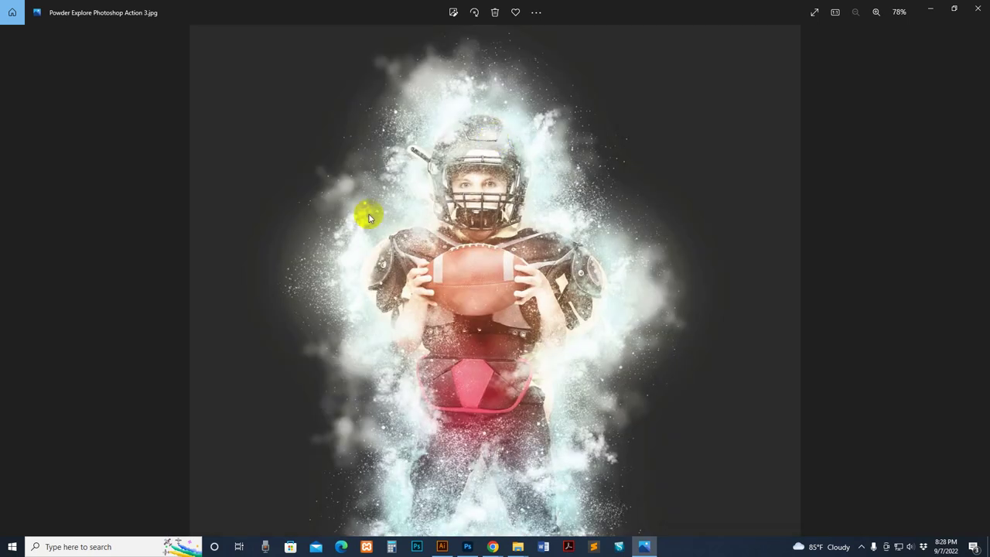
key("Right")
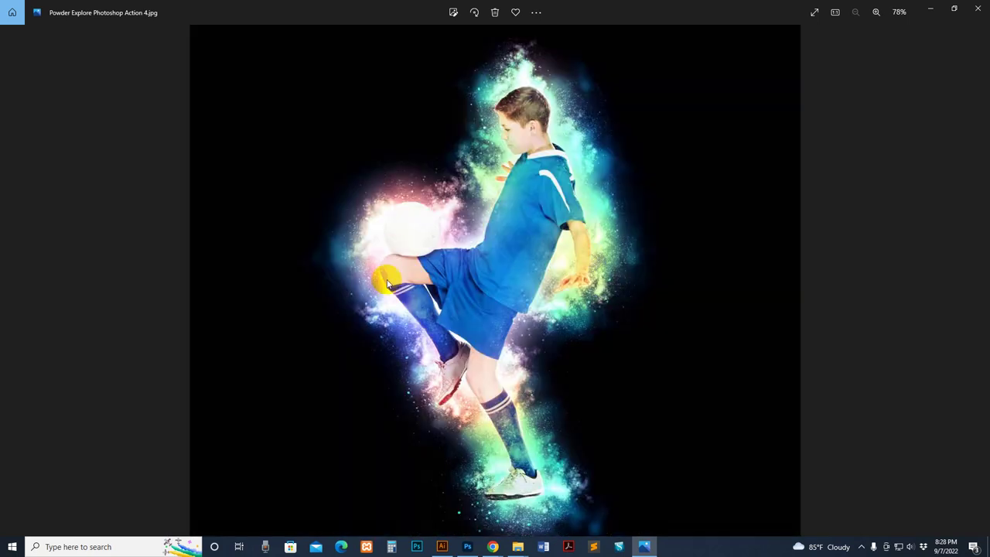
scroll(520, 249, "up", 5)
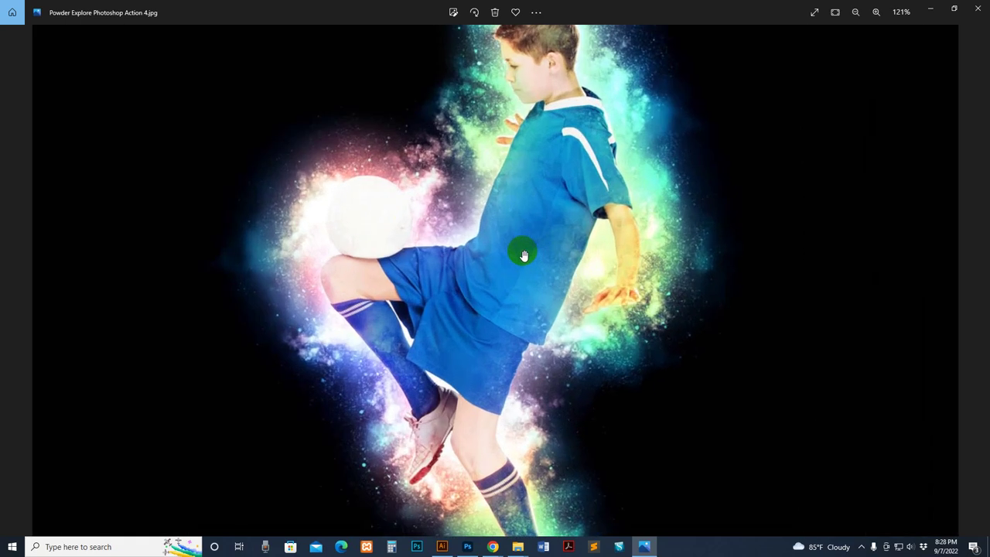
scroll(590, 268, "down", 2)
scroll(590, 268, "down", 3)
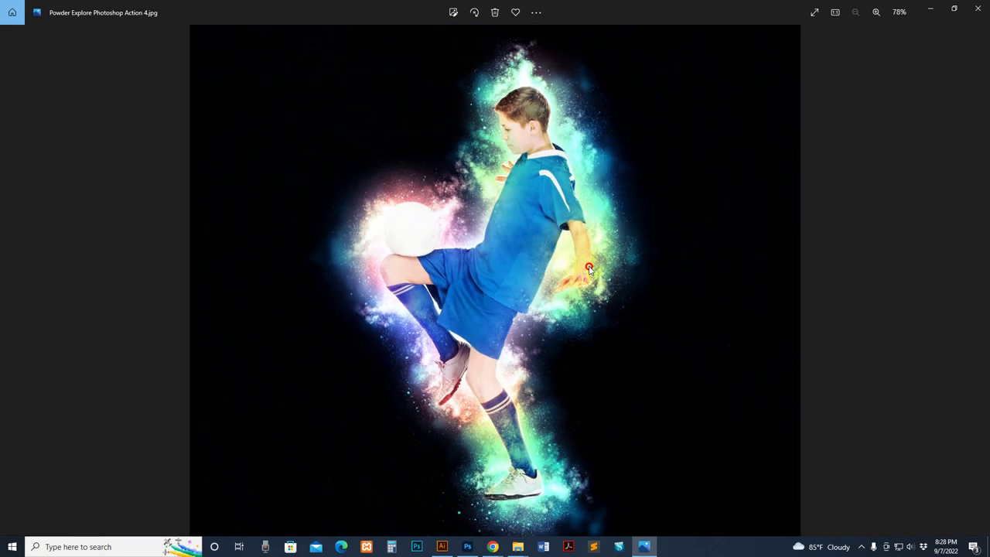
key("Right")
key("Right")
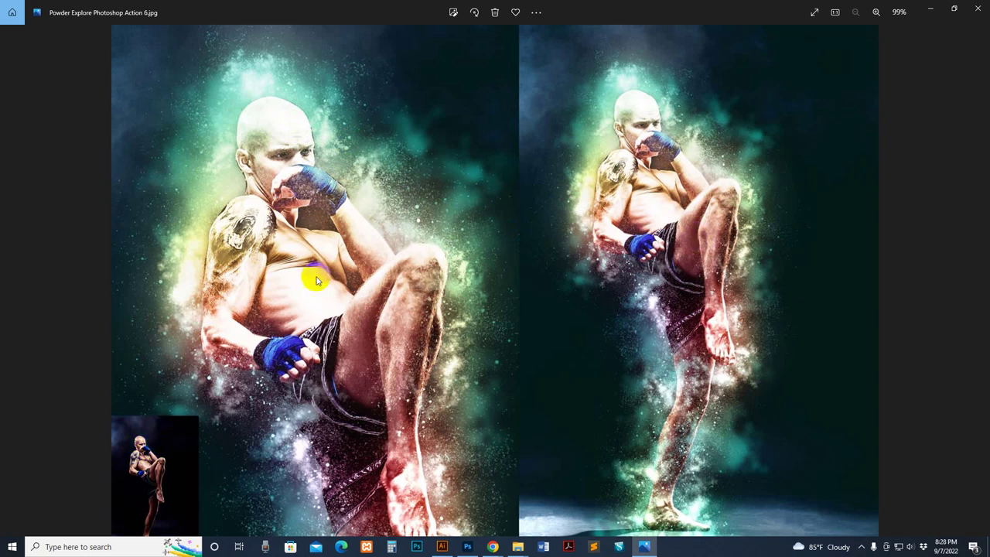
Continue through the remaining samples up to image 12, ending on Powder Explore Photoshop Action 10.jpg.
scroll(670, 340, "up", 1)
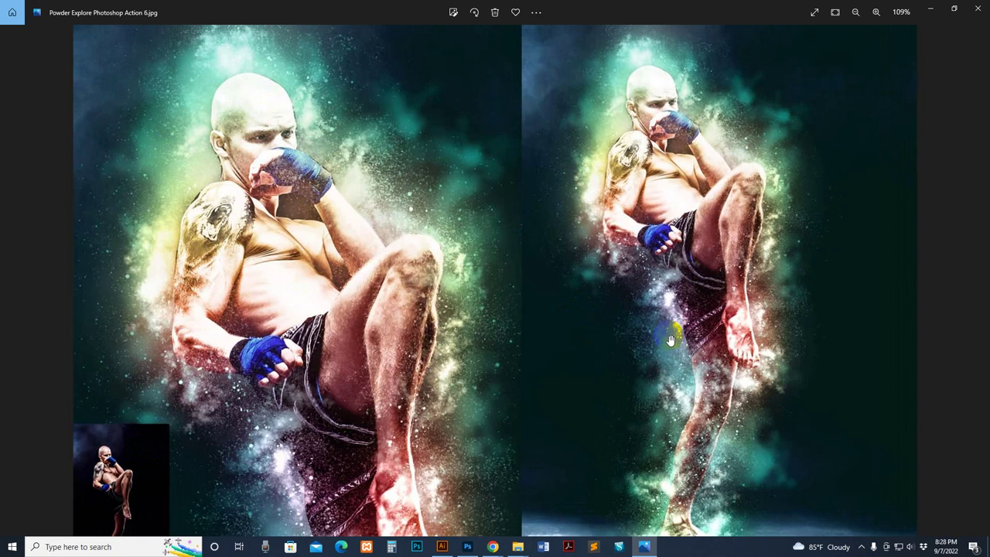
scroll(671, 341, "down", 1)
scroll(671, 340, "down", 1)
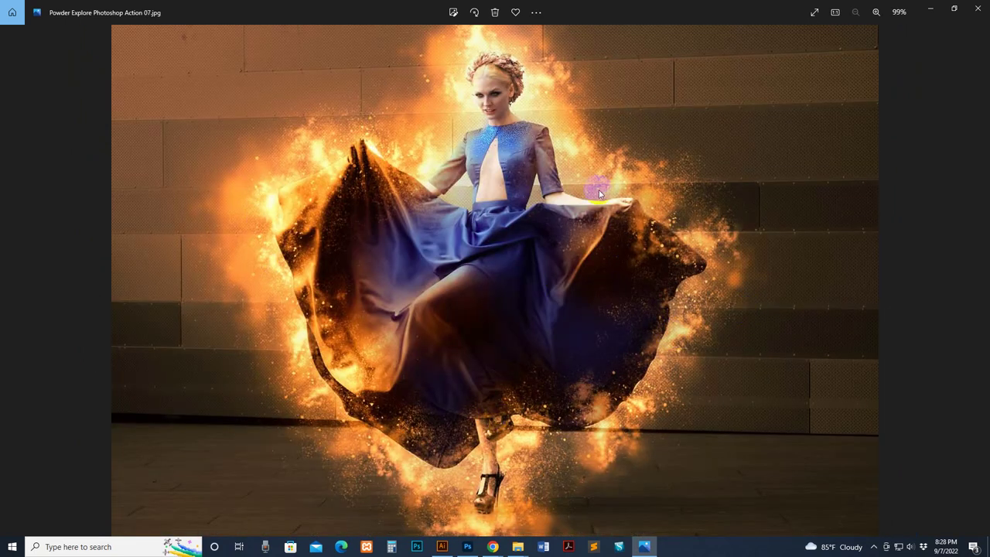
key("Right")
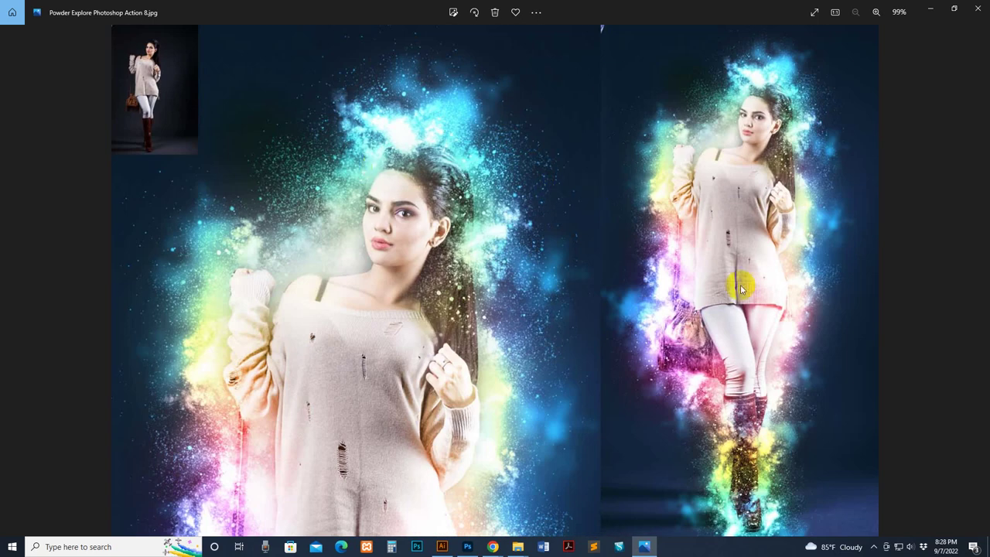
key("Right")
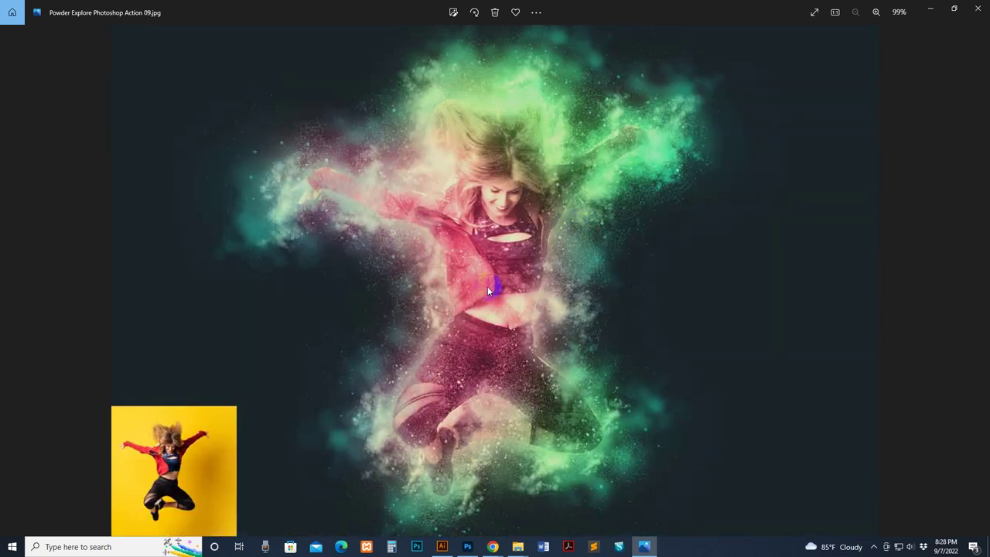
key("Right")
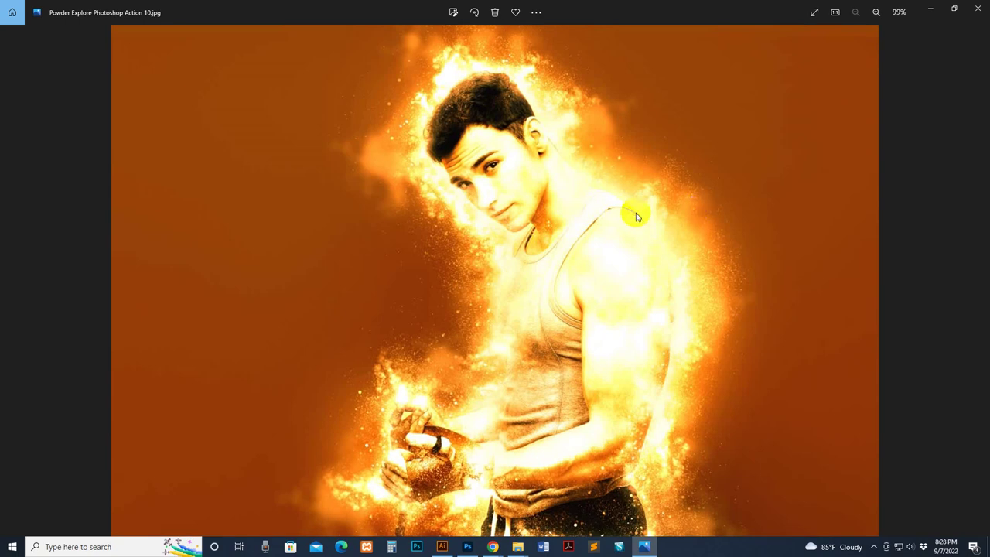
key("Right")
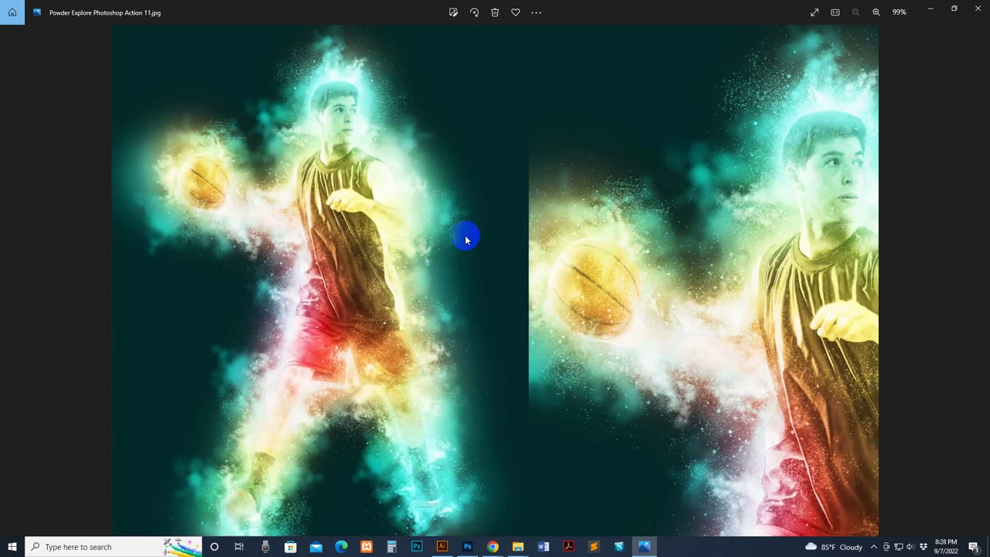
key("Right")
key("Left")
key("Right")
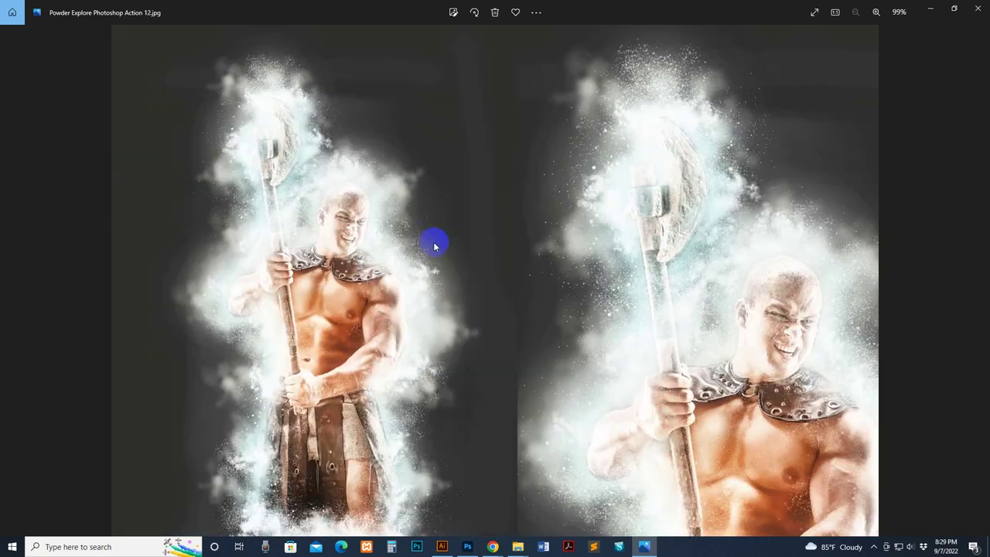
key("Left")
key("Left")
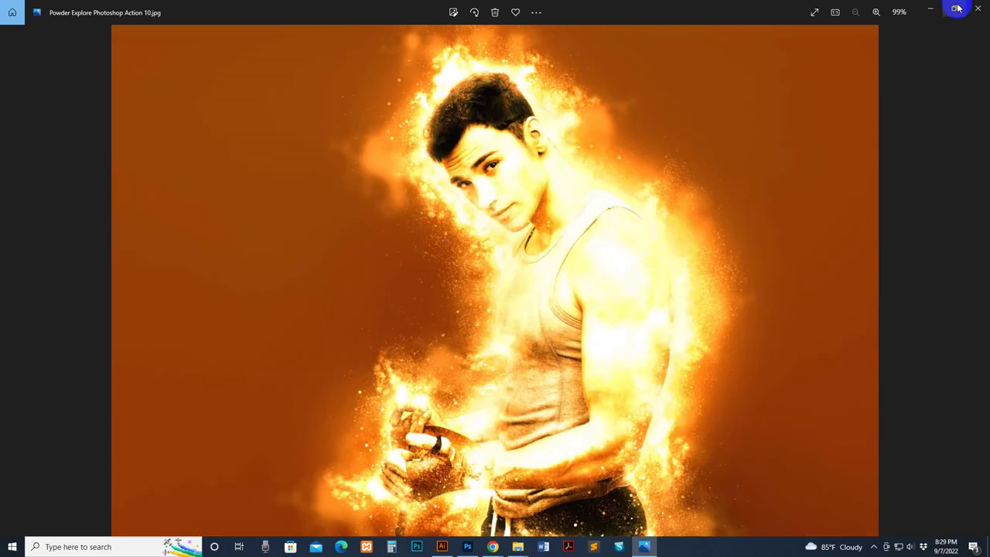
Close Photos and open help file how to usgae .txt from the Main file folder in Notepad.
left_click(978, 11)
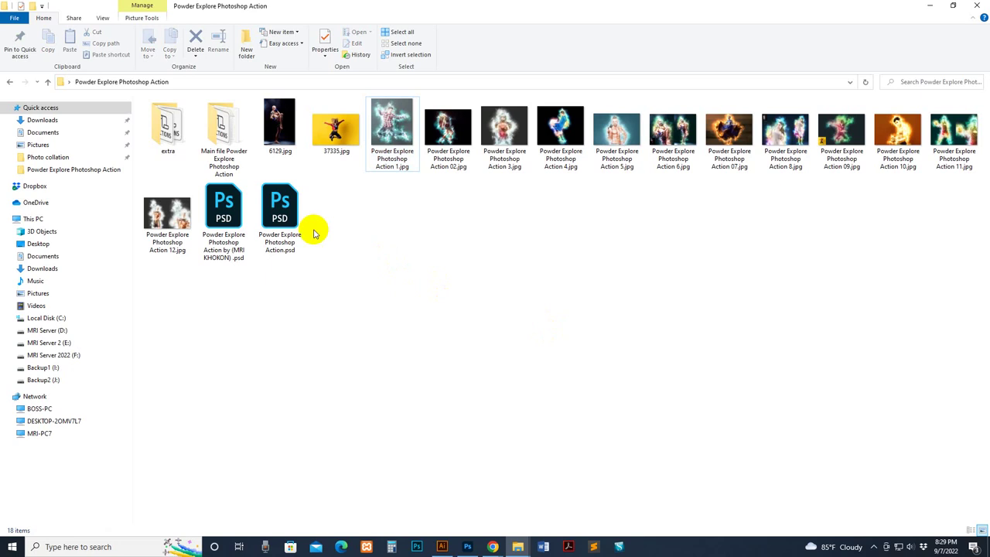
double_click(222, 146)
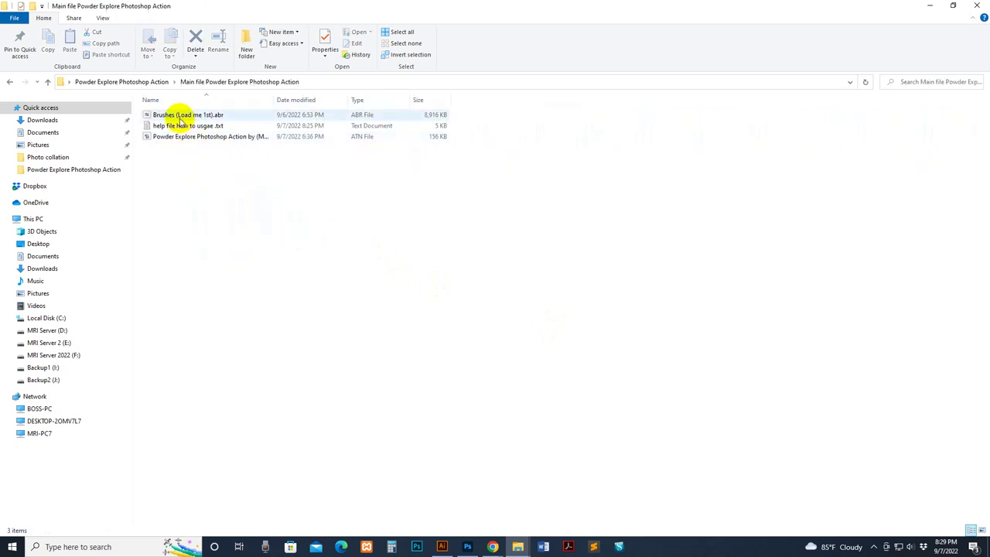
left_click(174, 115)
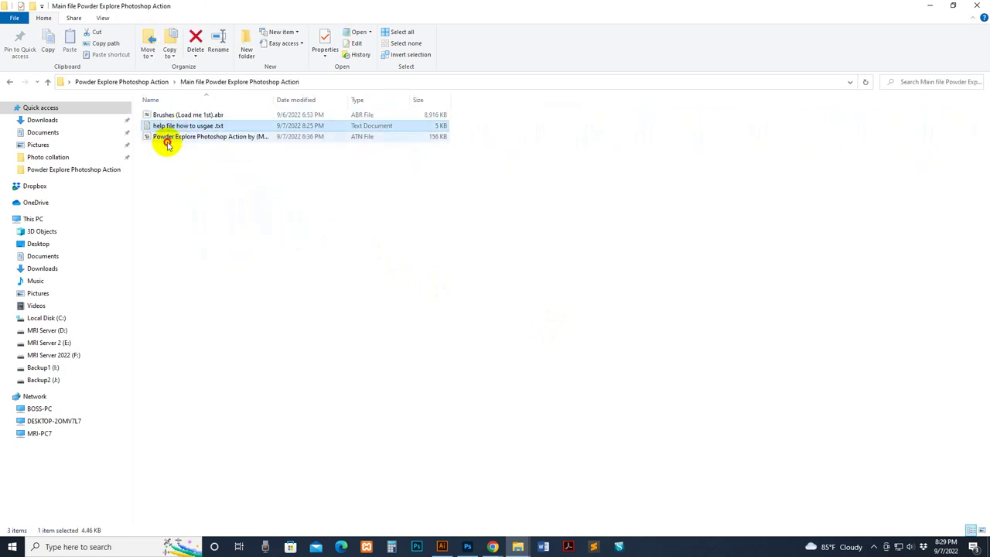
left_click(170, 137)
left_click_drag(274, 100, 363, 108)
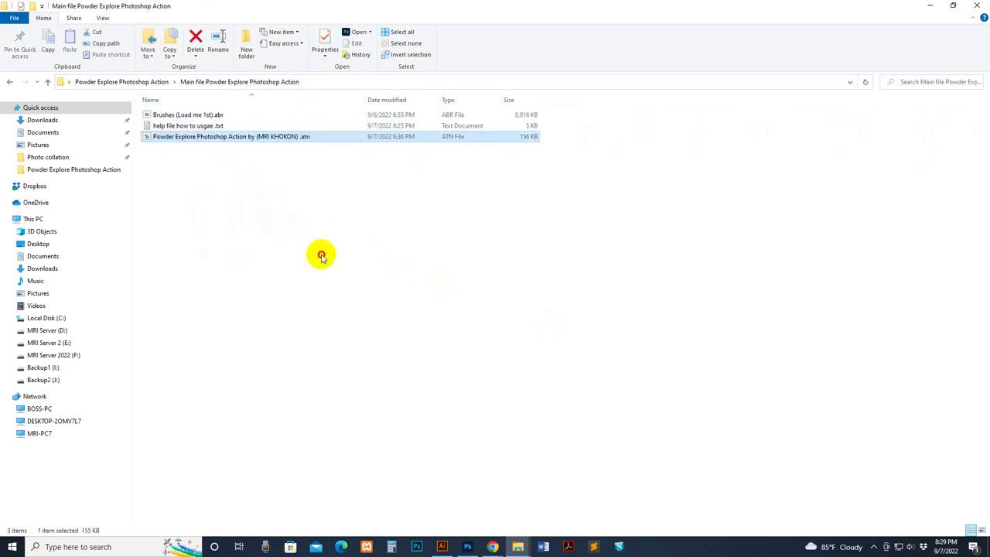
left_click(170, 116)
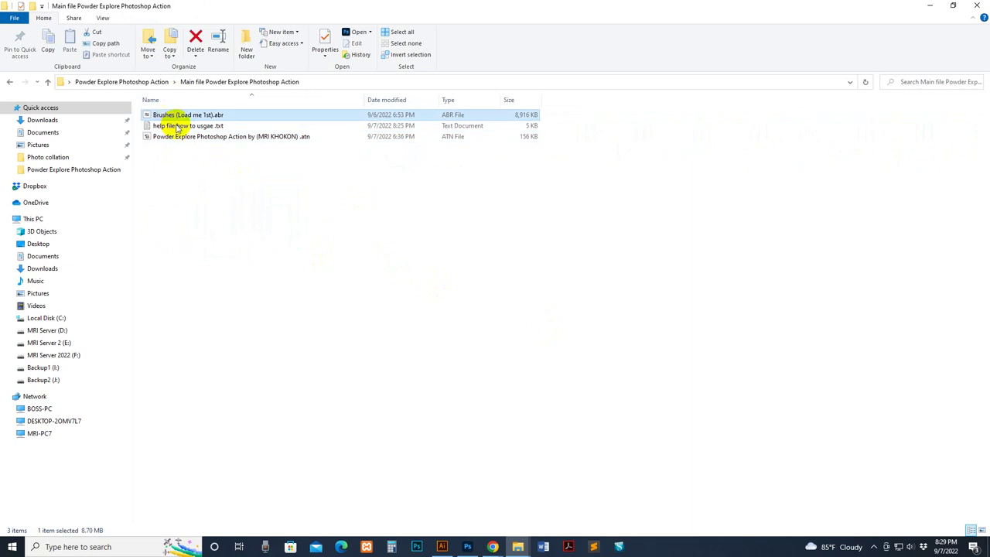
double_click(176, 126)
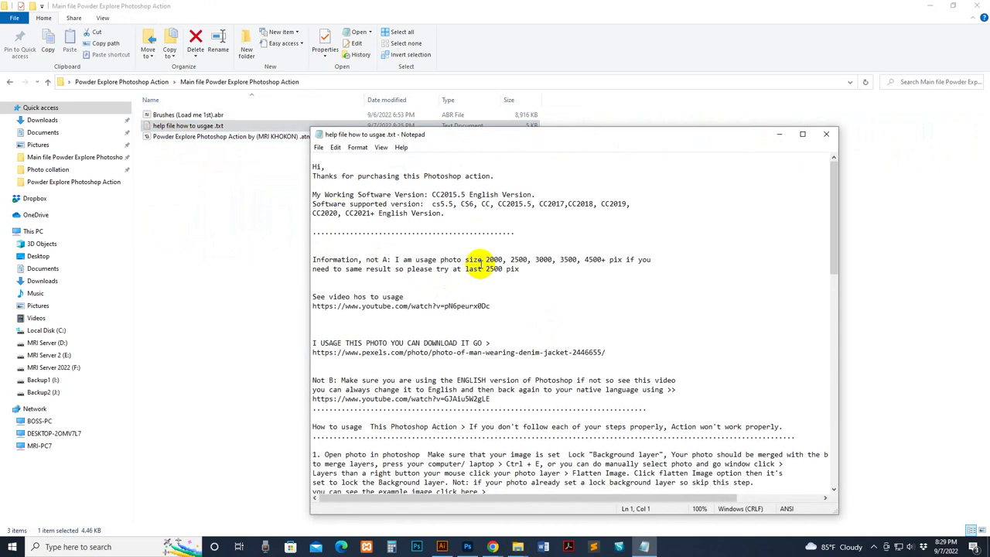
Scroll through the usage steps, select the step 4 video link, and minimize Notepad.
scroll(474, 271, "down", 4)
scroll(475, 276, "down", 8)
scroll(472, 285, "down", 1)
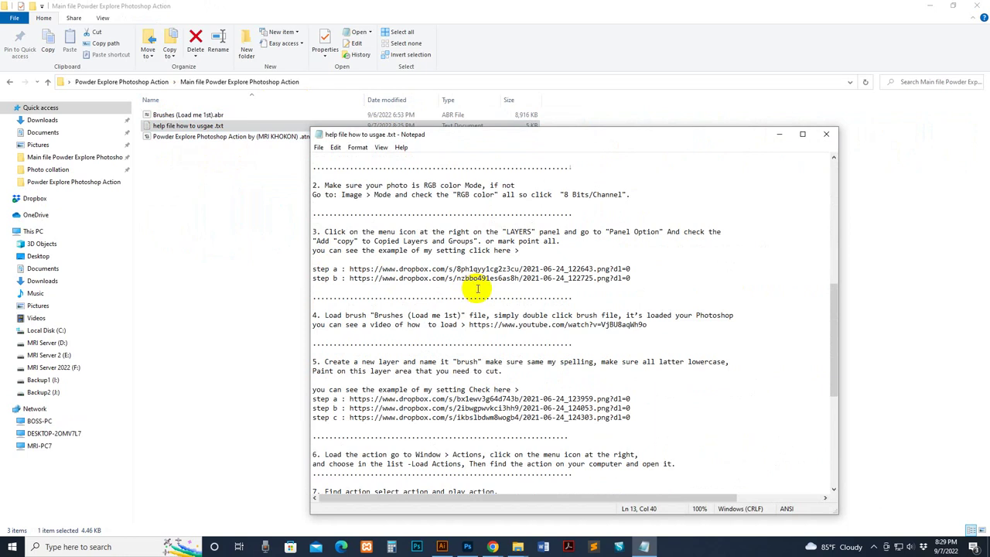
scroll(477, 288, "down", 2)
scroll(477, 288, "down", 1)
scroll(477, 288, "down", 1)
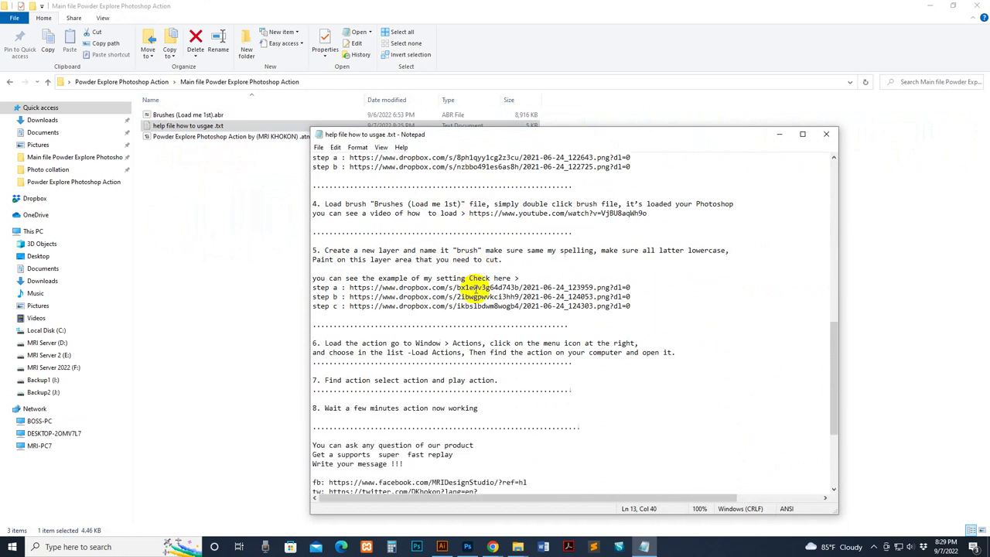
scroll(478, 287, "up", 1)
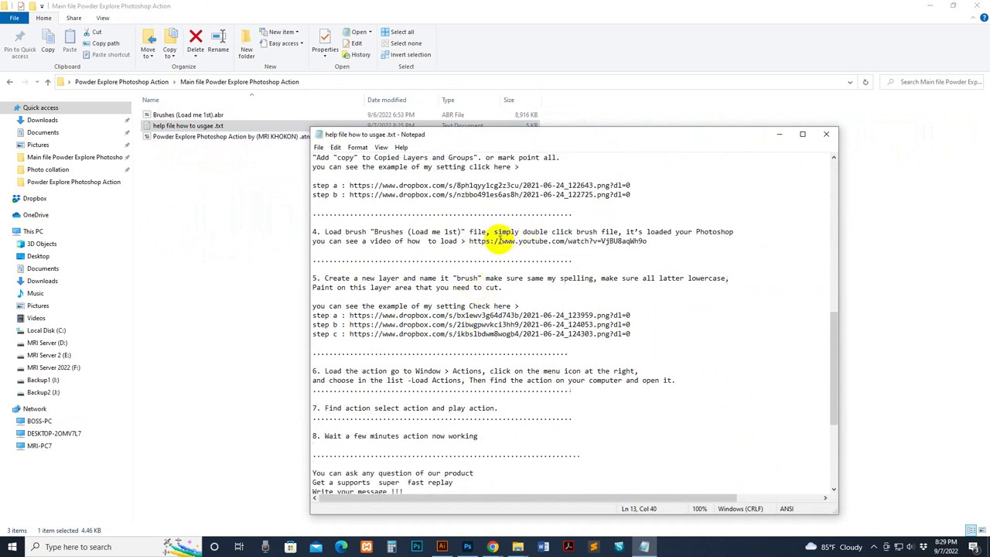
left_click_drag(469, 240, 657, 241)
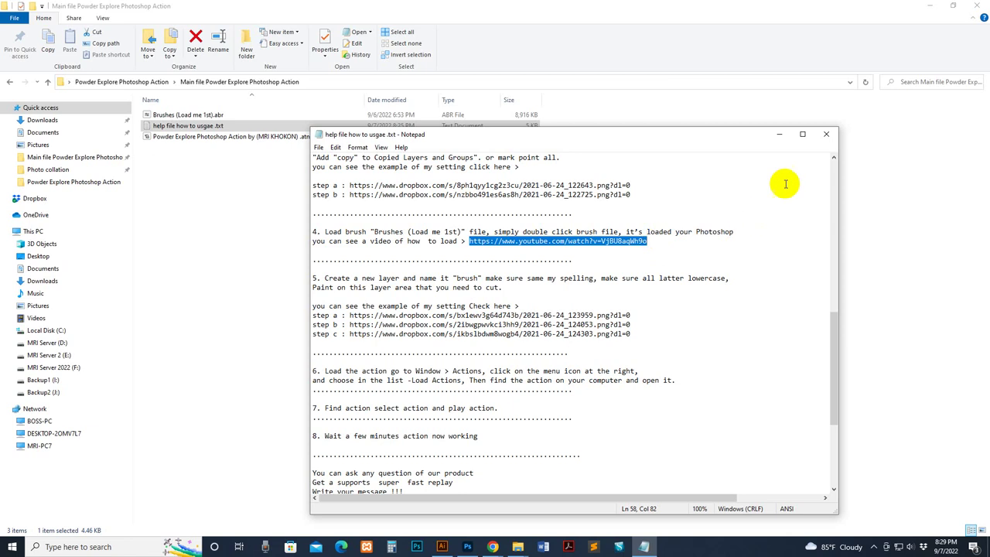
left_click(778, 135)
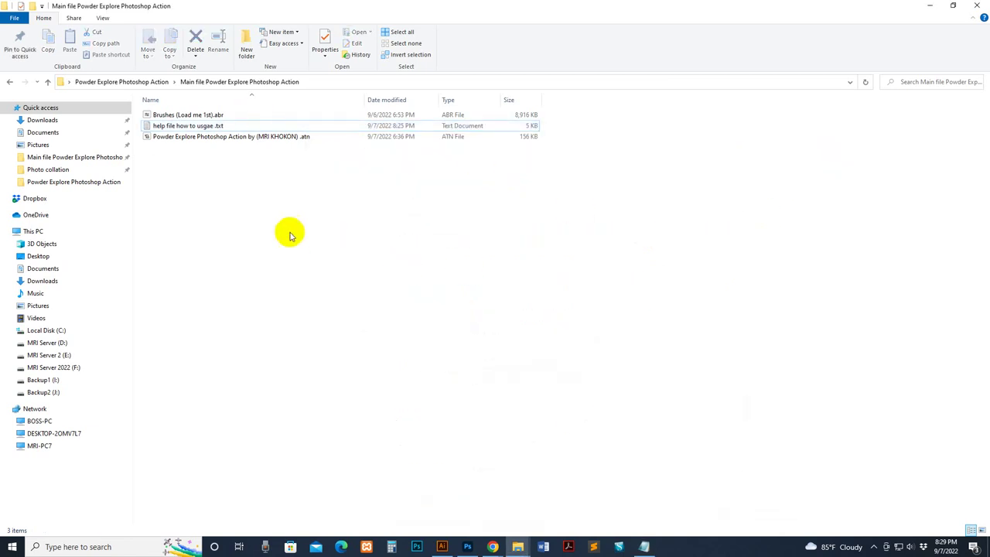
left_click(161, 116)
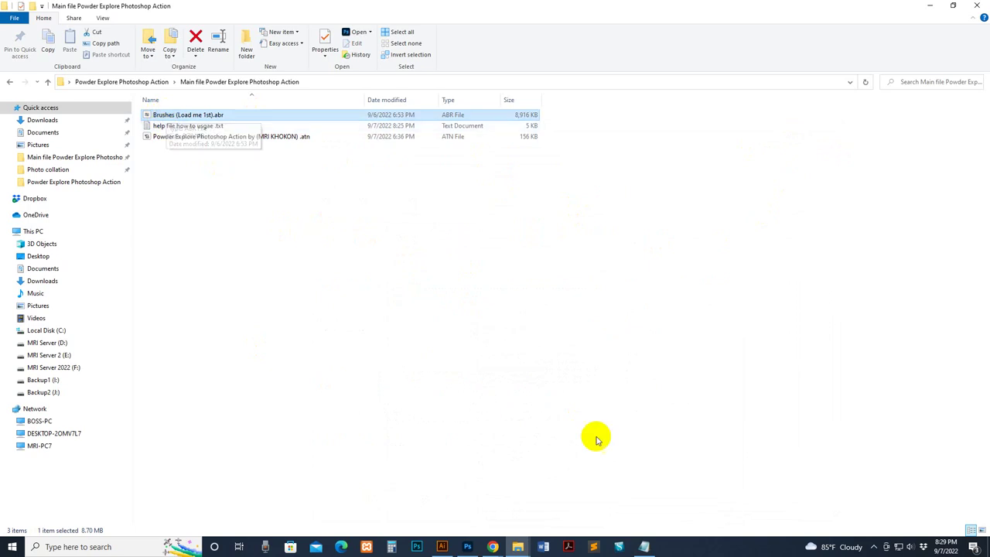
Import Brushes (Load me 1st).abr from the Main file folder through the Brushes panel's Import Brushes command.
left_click(467, 547)
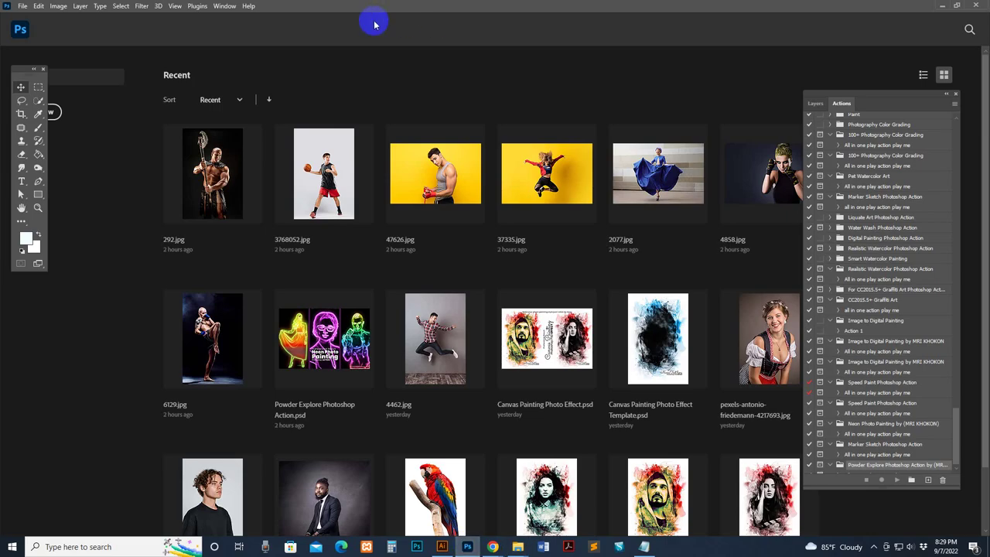
left_click(225, 6)
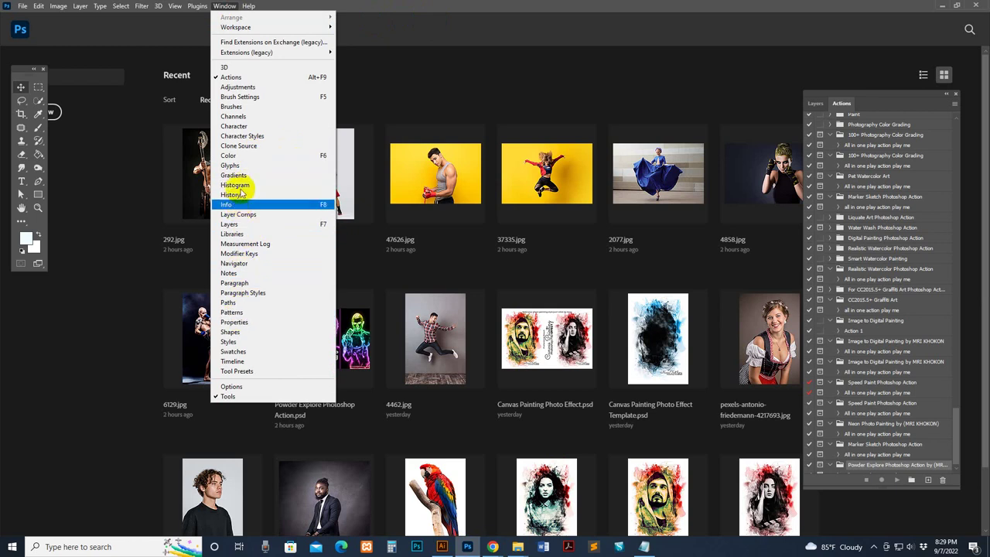
left_click(245, 107)
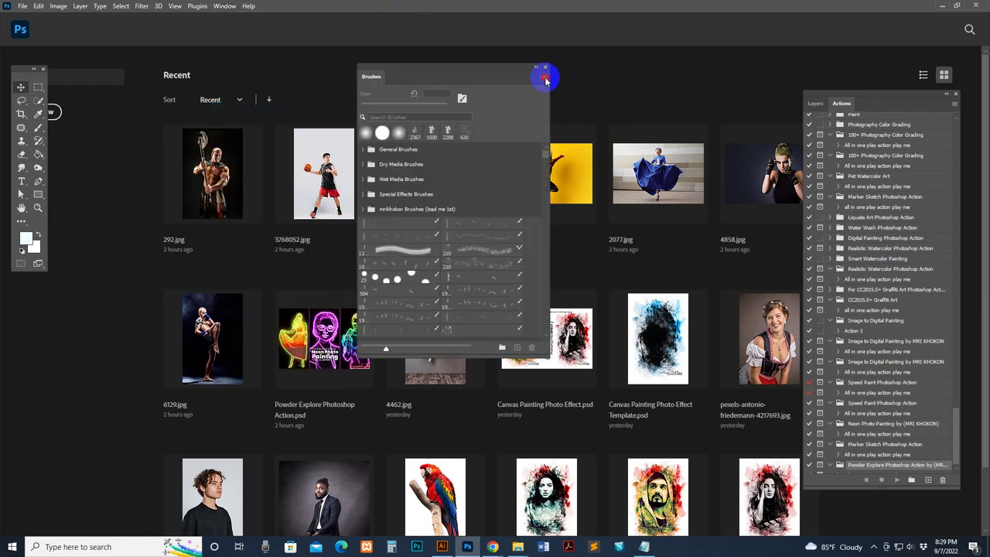
left_click(545, 78)
left_click(578, 226)
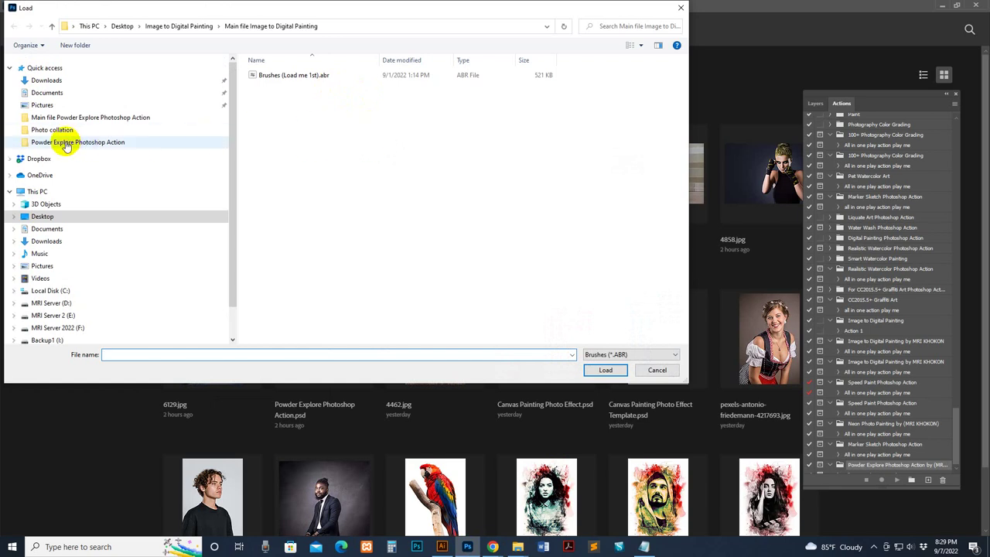
left_click(67, 147)
left_click(328, 96)
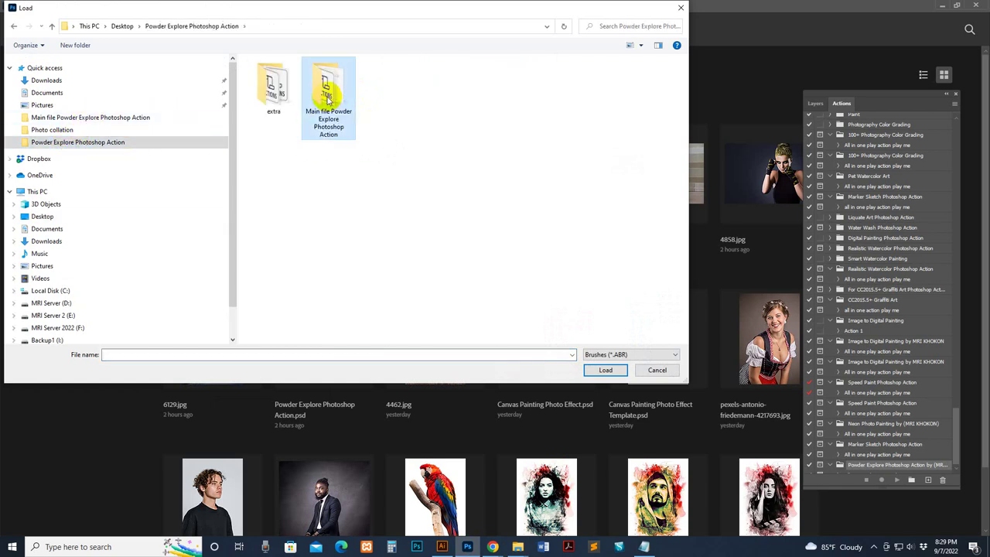
double_click(328, 97)
left_click(267, 75)
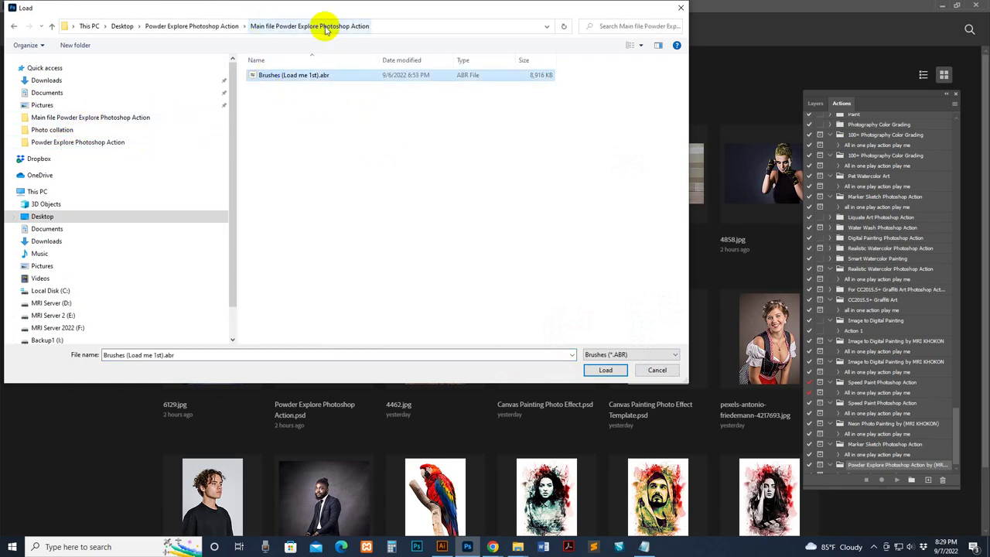
left_click(605, 370)
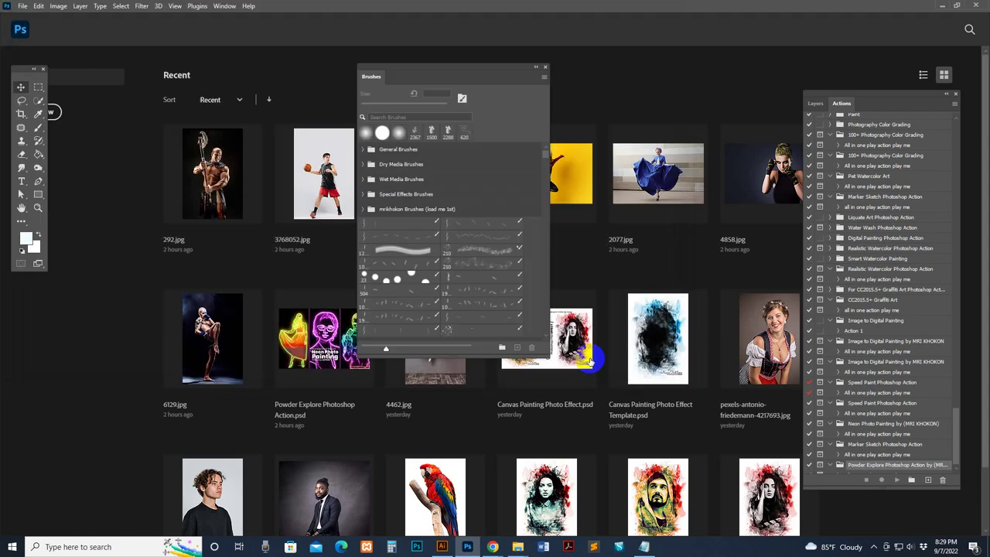
left_click(548, 66)
left_click(236, 6)
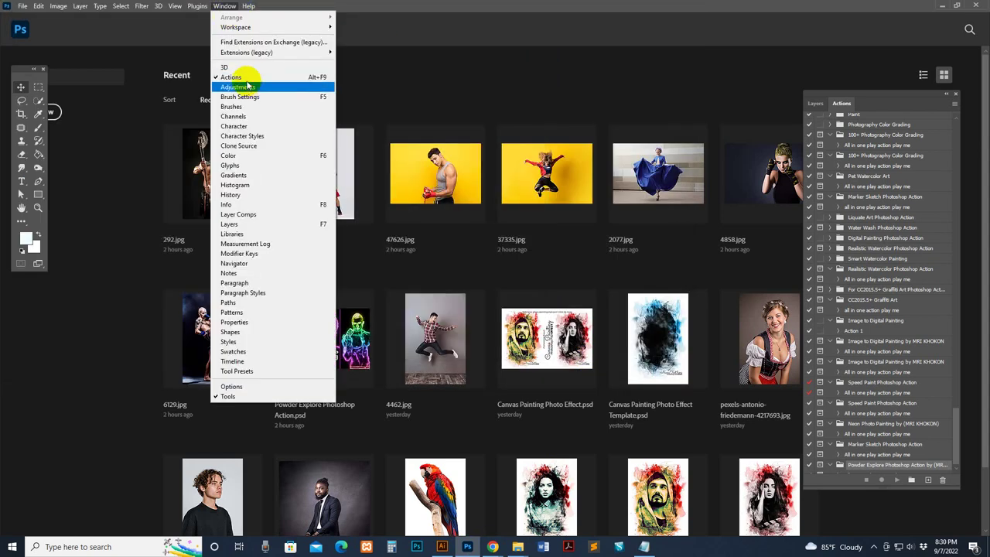
Detach the Actions panel so it floats on the left of the workspace.
left_click(250, 80)
left_click(225, 6)
left_click(232, 77)
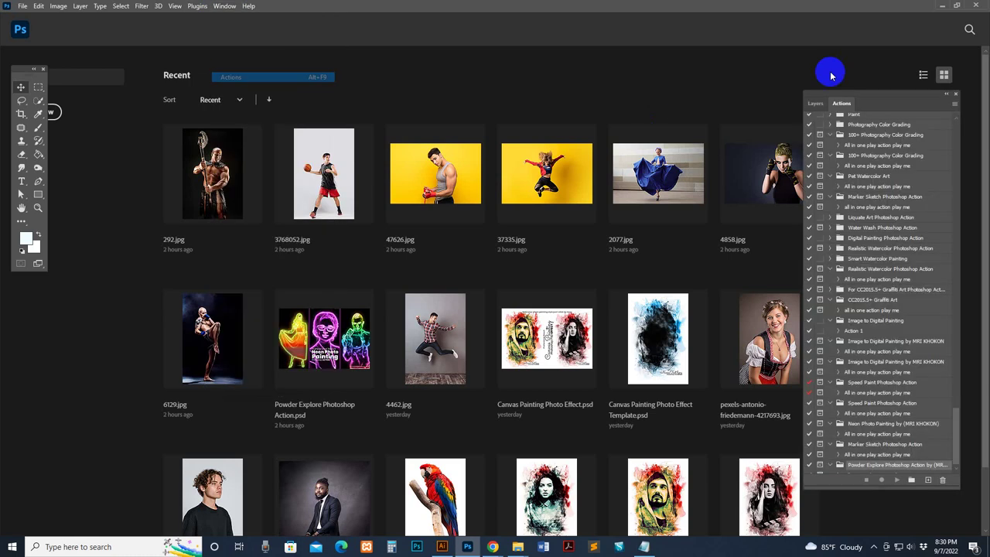
left_click_drag(841, 102, 64, 73)
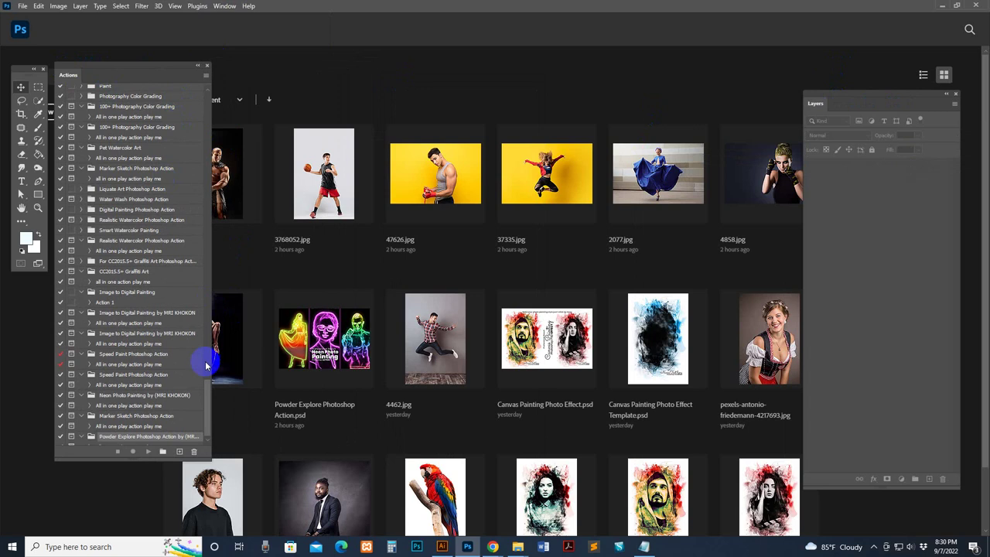
Load the Powder Explore .atn action set from the Main file folder and select its All in one play action.
left_click(207, 77)
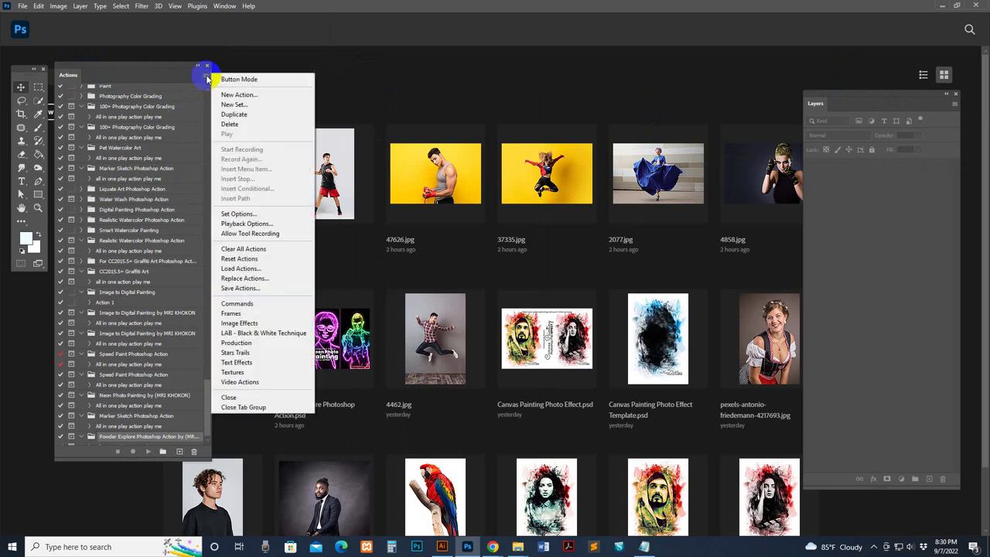
left_click(256, 270)
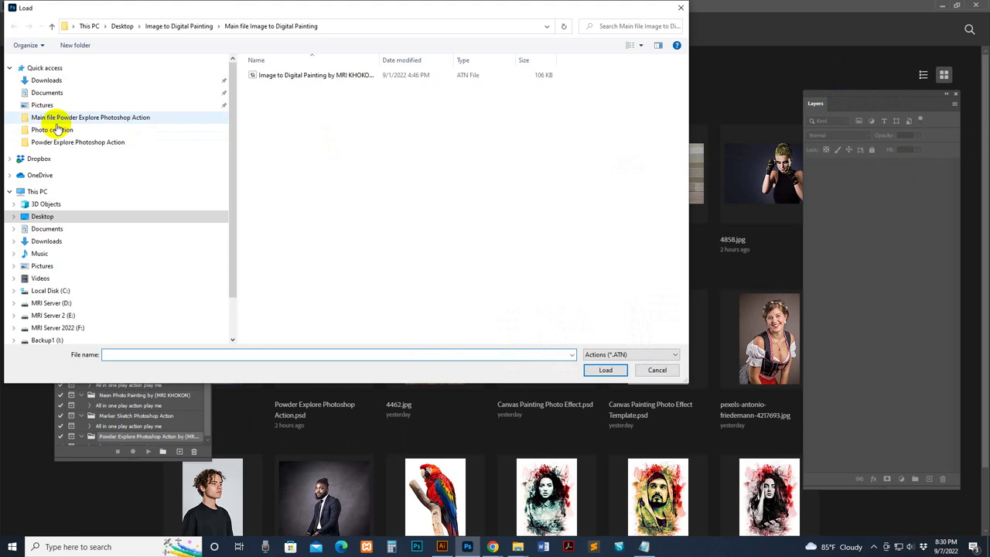
left_click(60, 144)
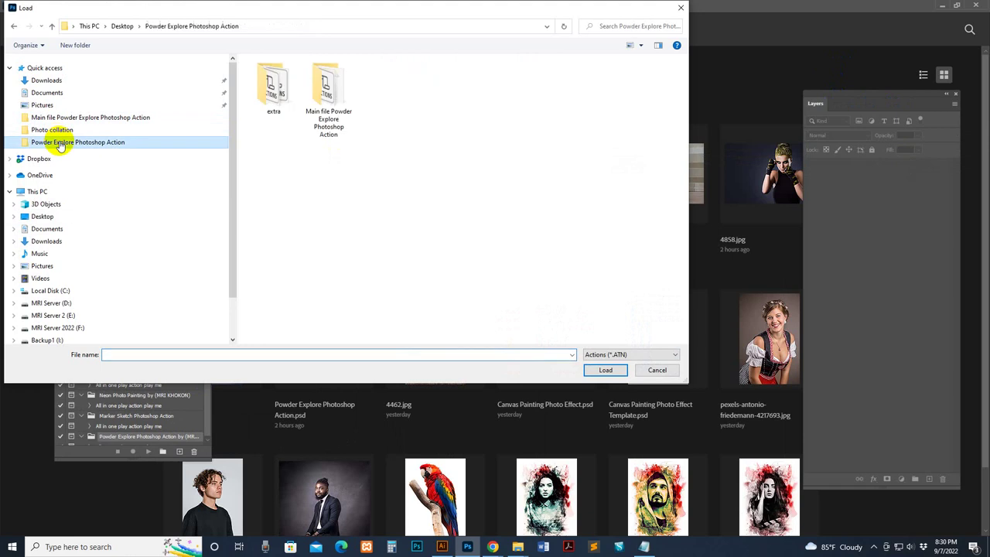
double_click(333, 97)
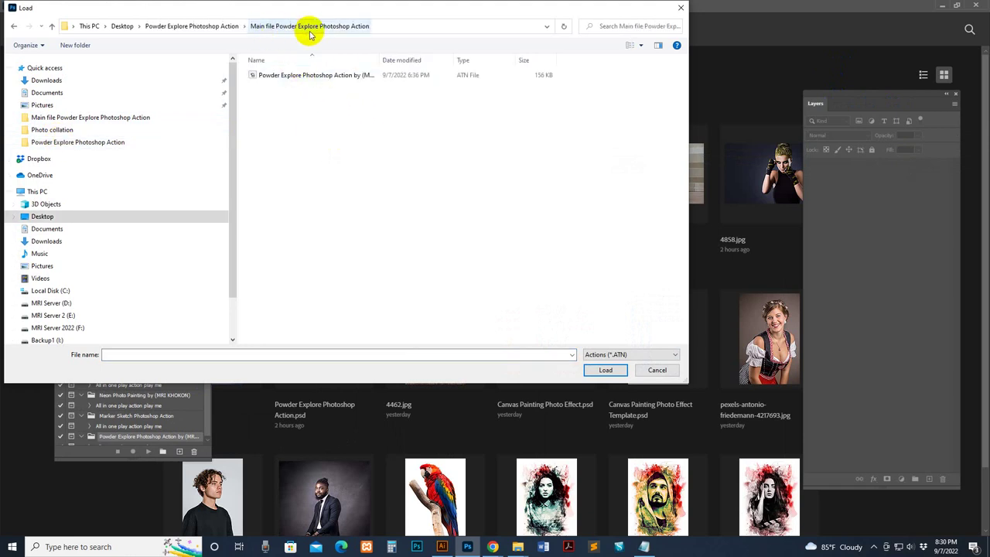
left_click(302, 76)
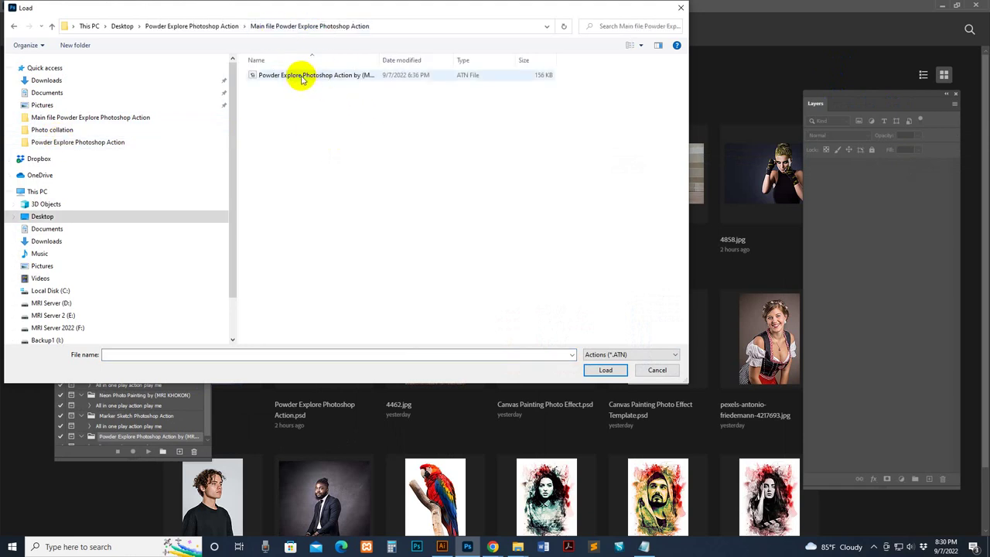
double_click(380, 59)
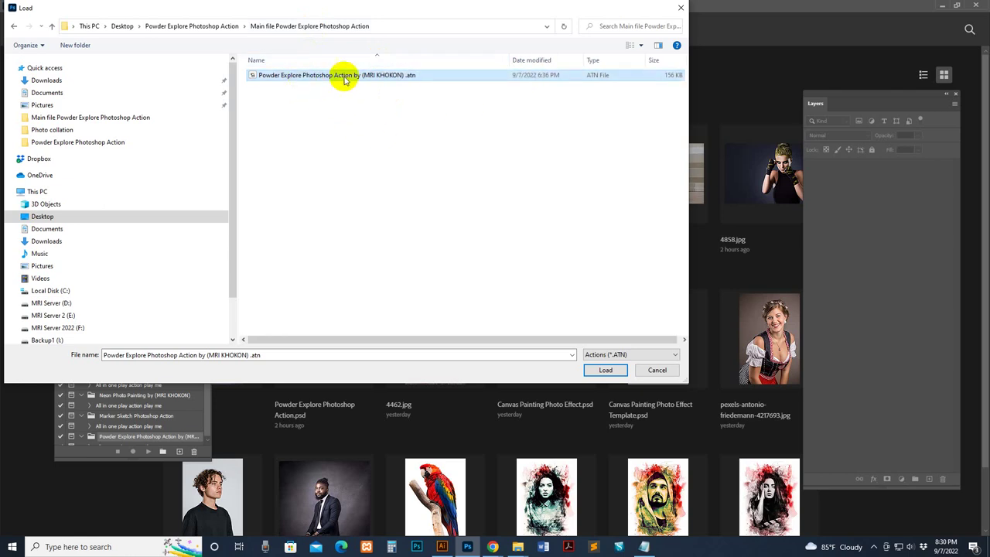
left_click(605, 370)
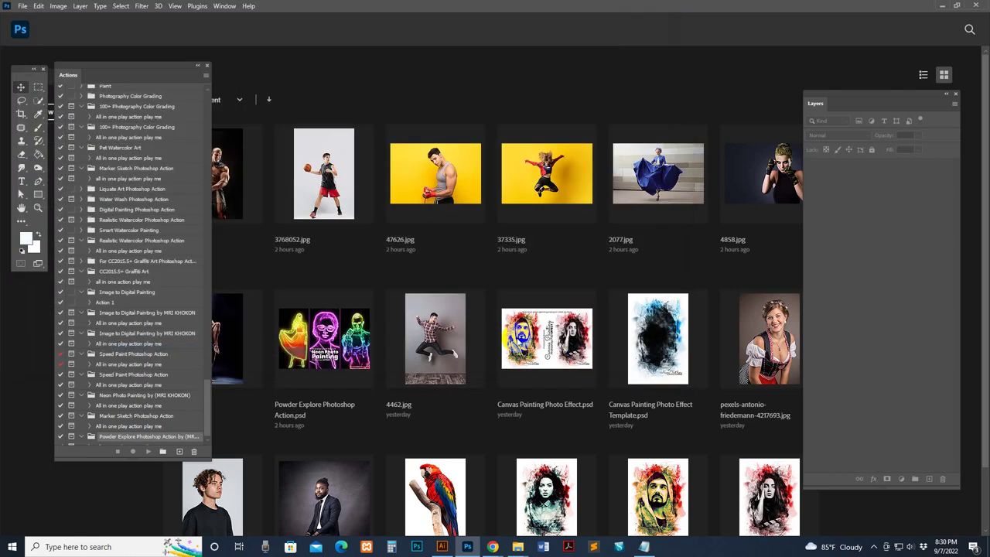
left_click_drag(210, 400, 218, 462)
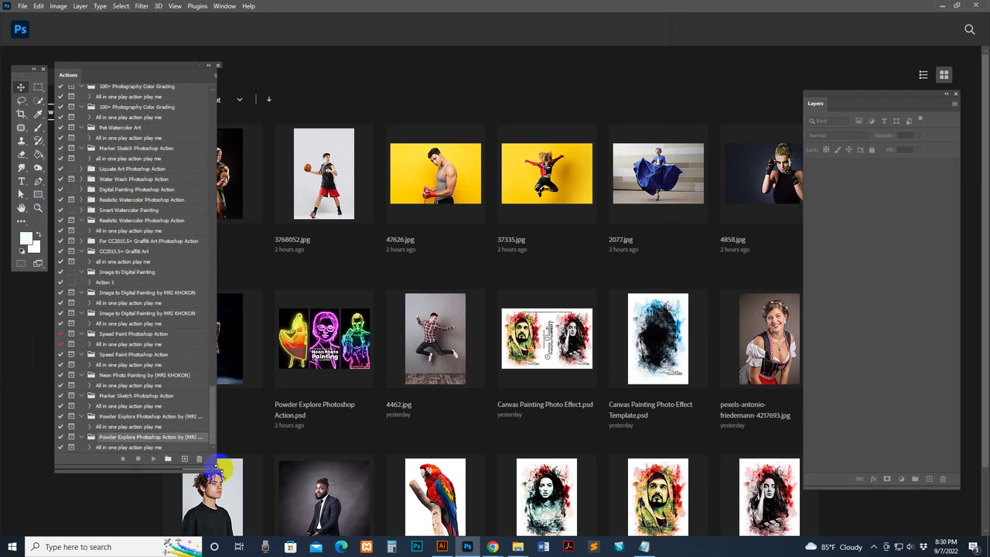
left_click(135, 452)
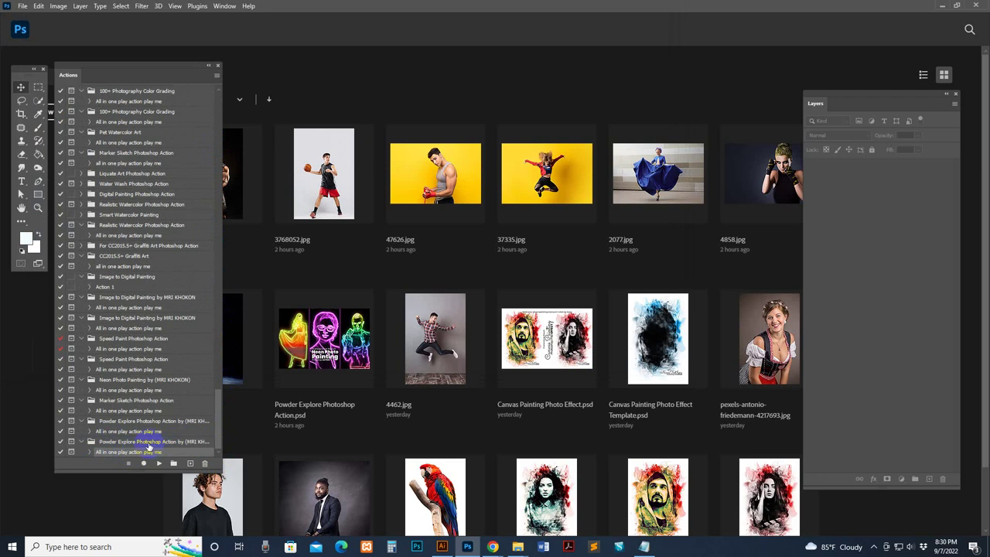
mouse_move(518, 547)
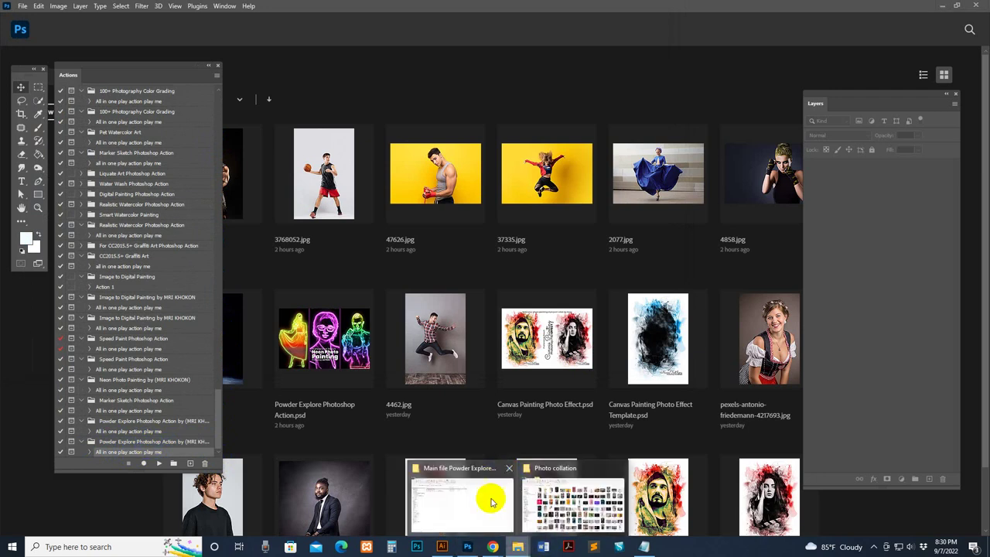
Move File Explorer up to the Powder Explore Photoshop Action folder and open 4462.jpg in Photoshop.
left_click(460, 502)
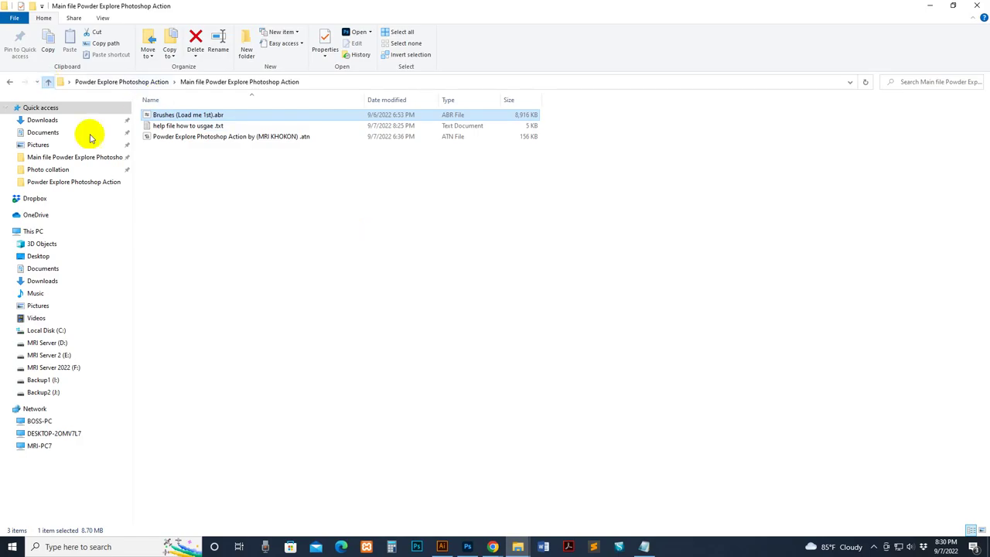
key("alt+Up")
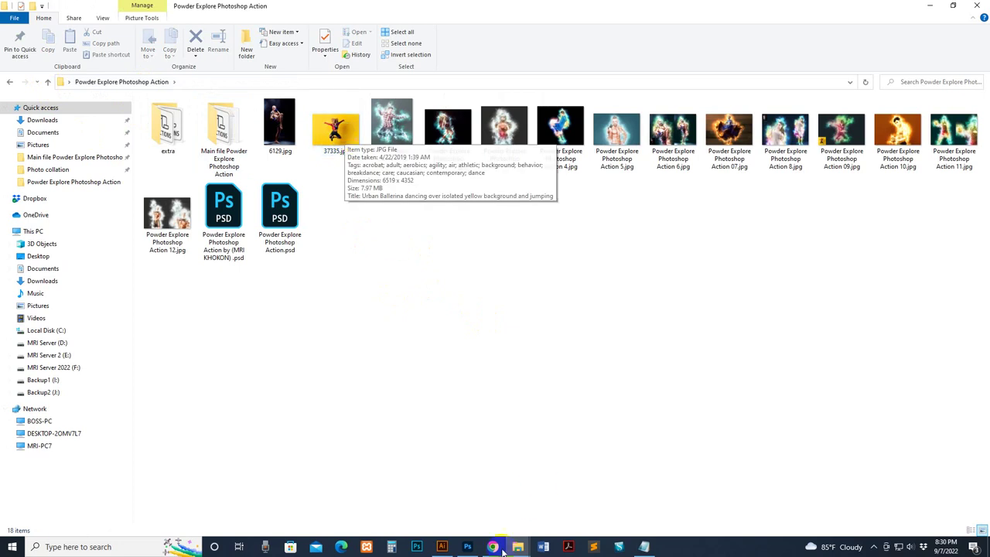
left_click(467, 547)
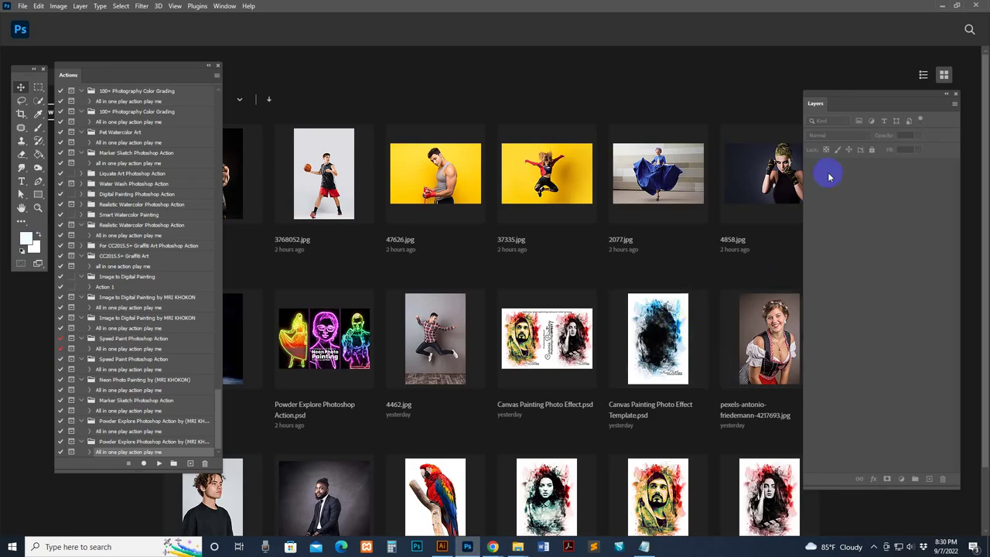
mouse_move(888, 120)
left_mouse_down()
mouse_move(831, 103)
mouse_move(868, 110)
left_mouse_up()
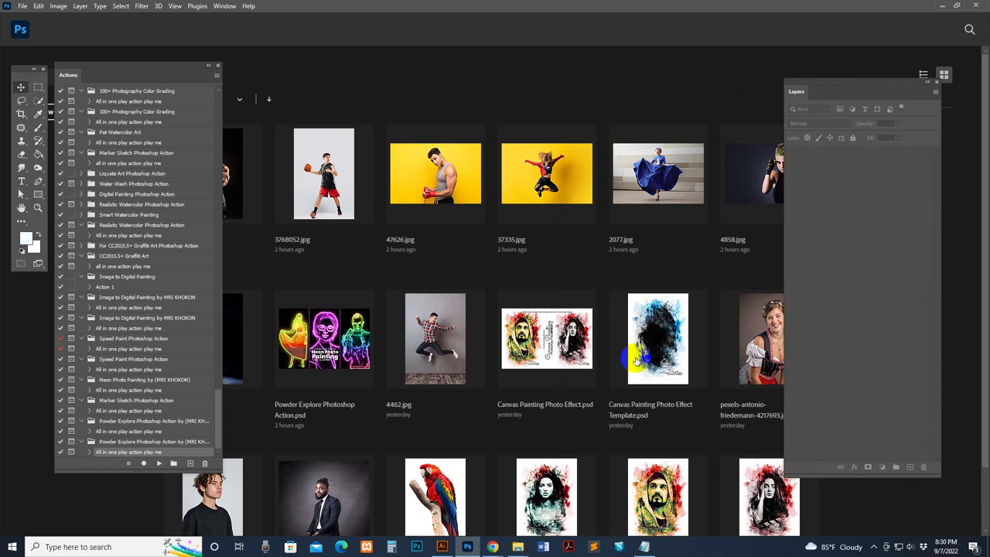
scroll(436, 266, "down", 1)
left_click(430, 264)
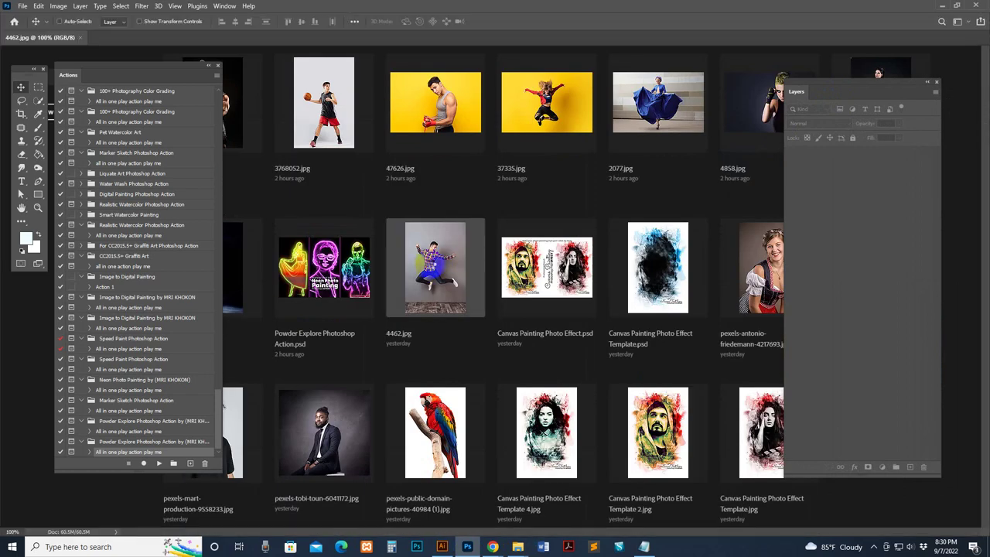
Preview Powder Explore Photoshop Action 1.jpg in File Explorer, then return to Photoshop.
key("z")
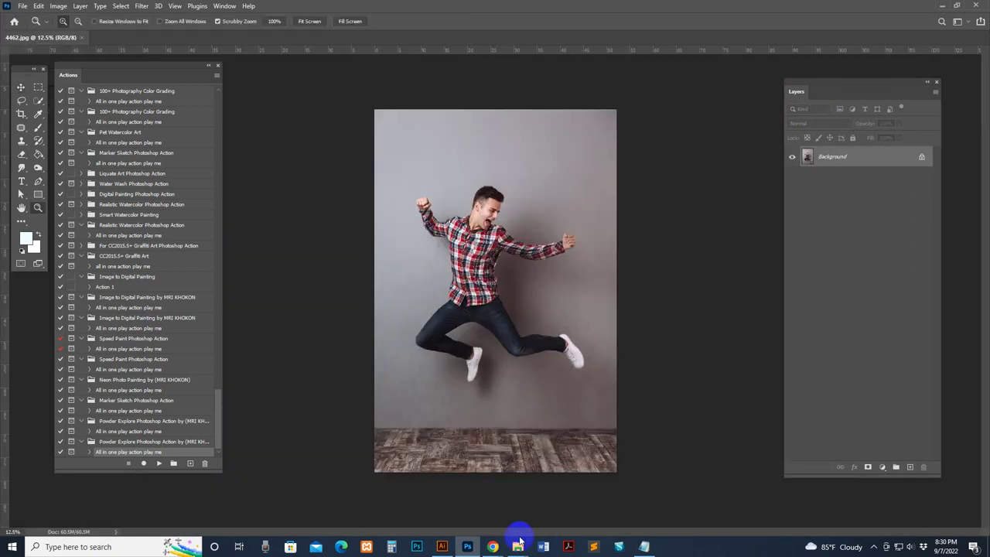
left_click(482, 503)
left_click(393, 152)
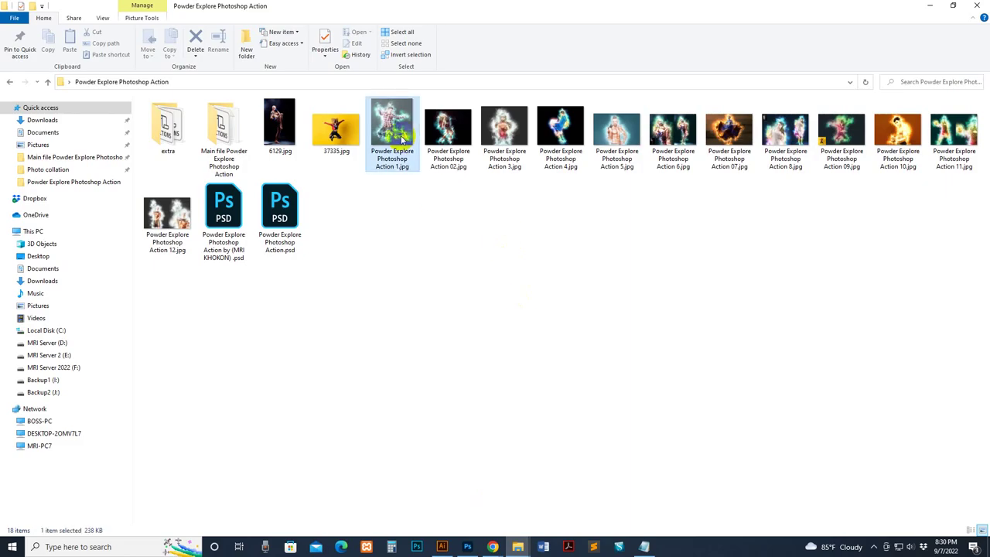
double_click(392, 151)
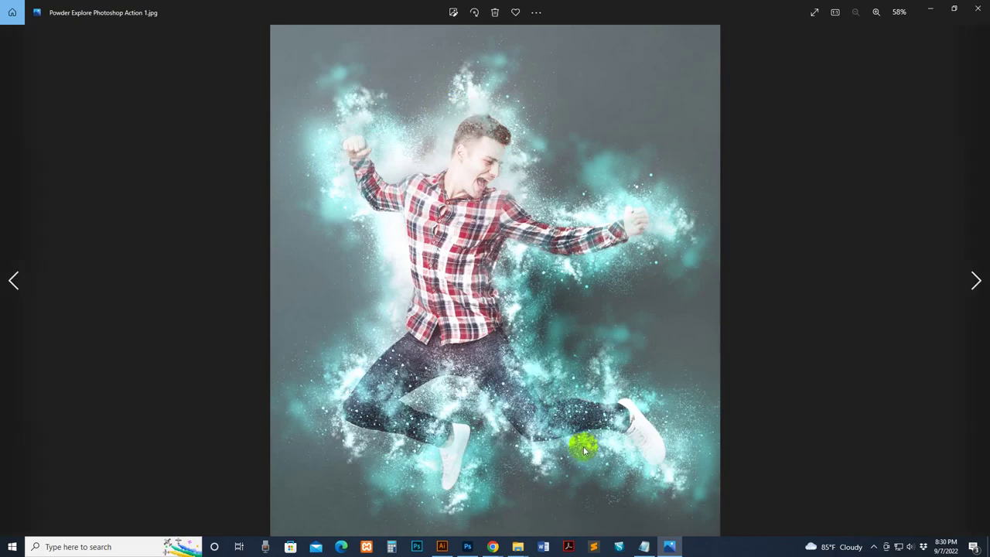
left_click(478, 541)
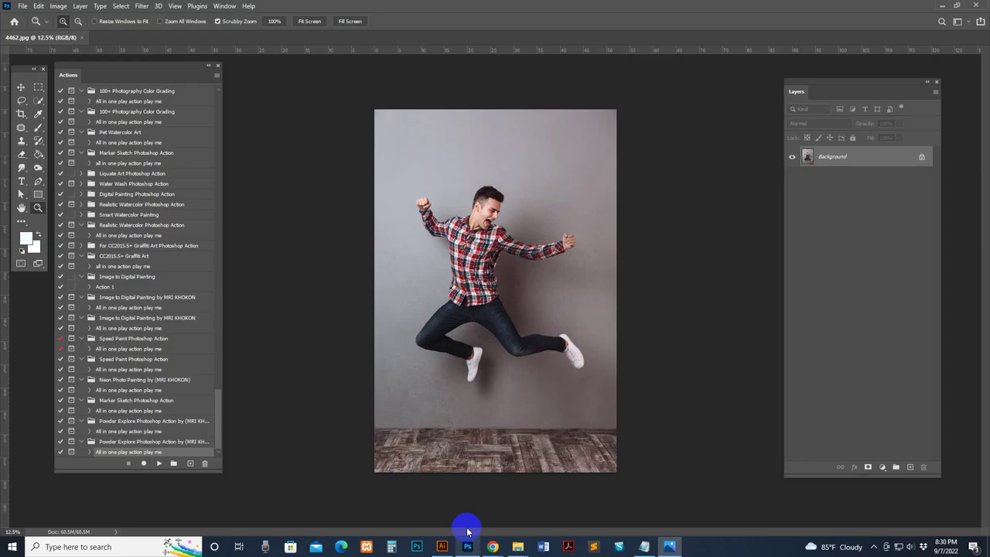
Resize 4462.jpg from 3755 × 5632 to 2334 × 3500 px by setting Image Size height to 3500.
left_click(493, 266)
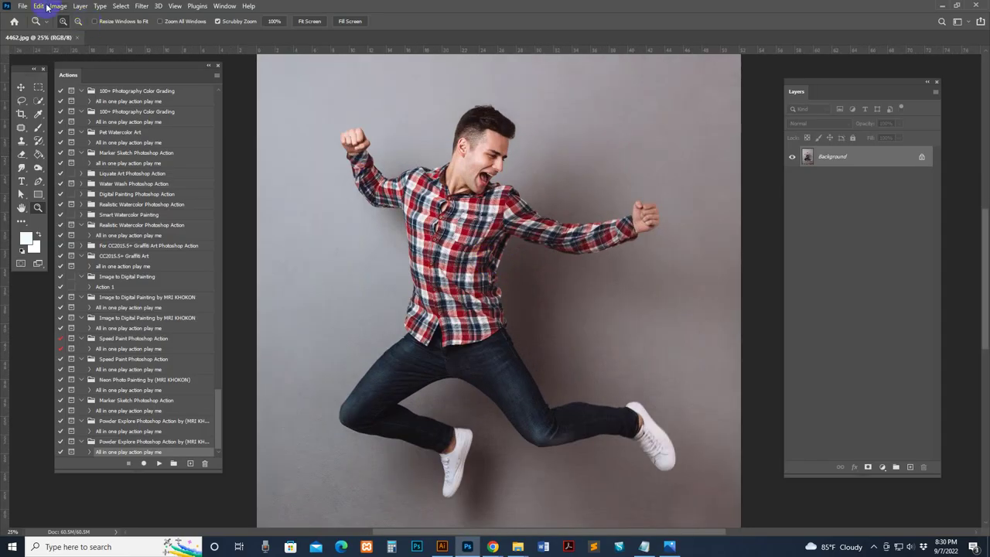
left_click(58, 6)
left_click(78, 82)
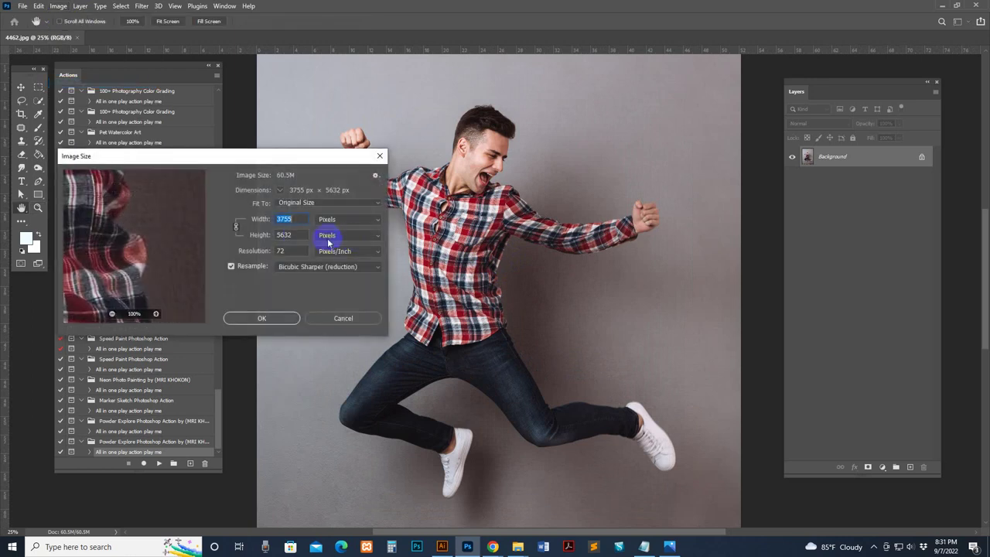
left_click(301, 235)
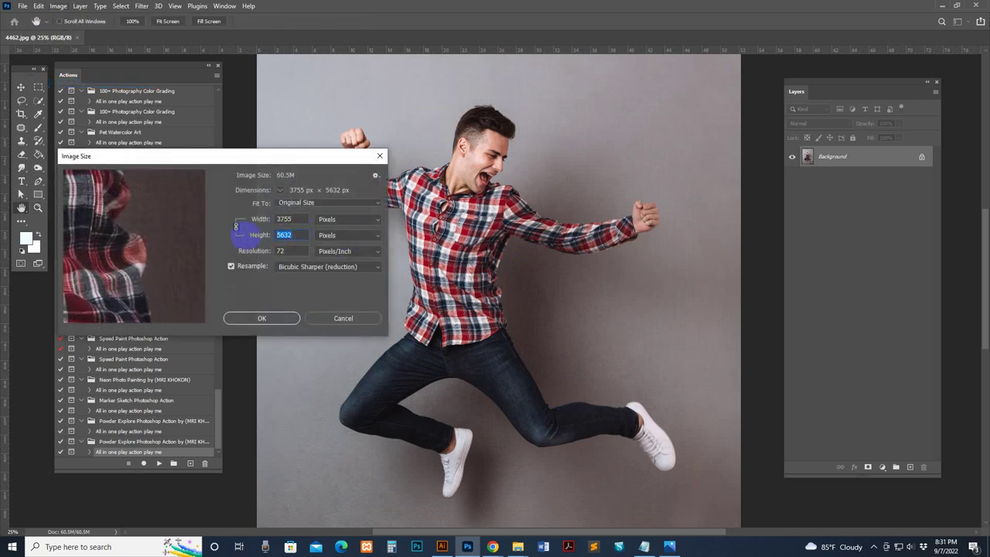
type("3500")
key("Tab")
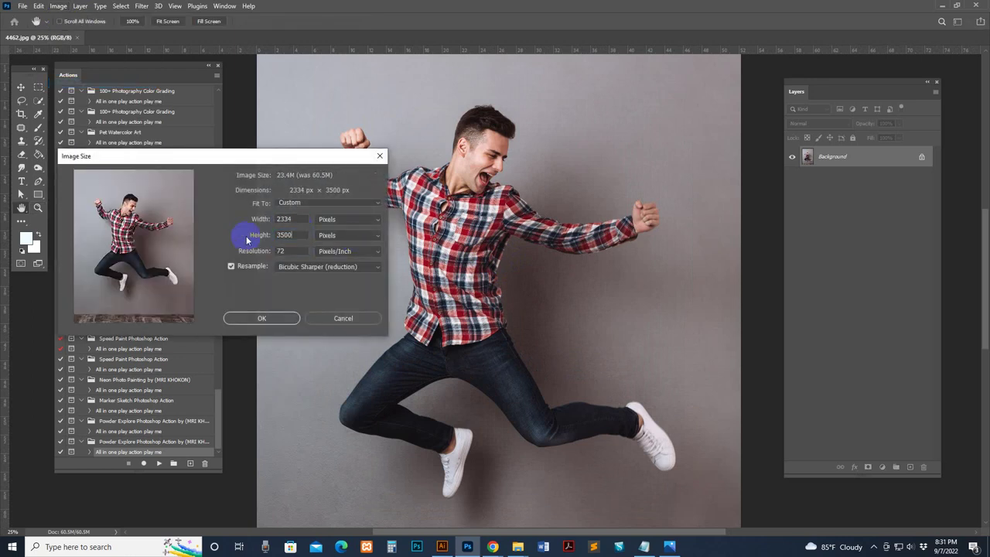
left_click(273, 320)
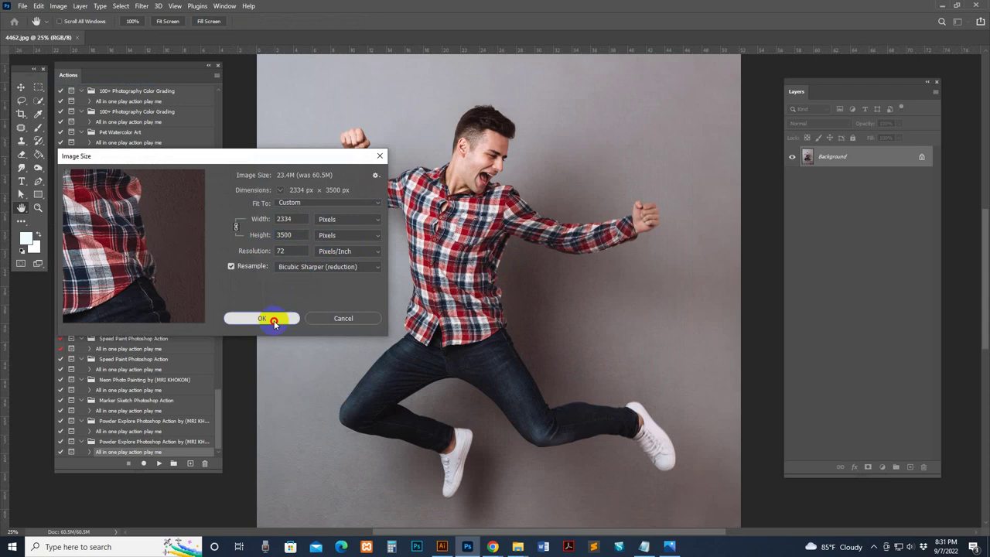
key("z")
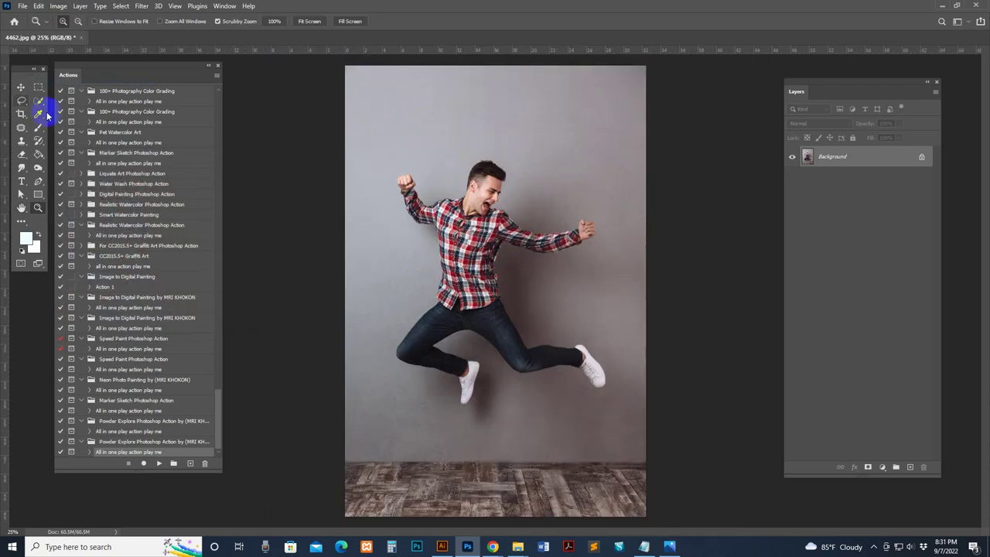
left_click(37, 101)
left_click(300, 24)
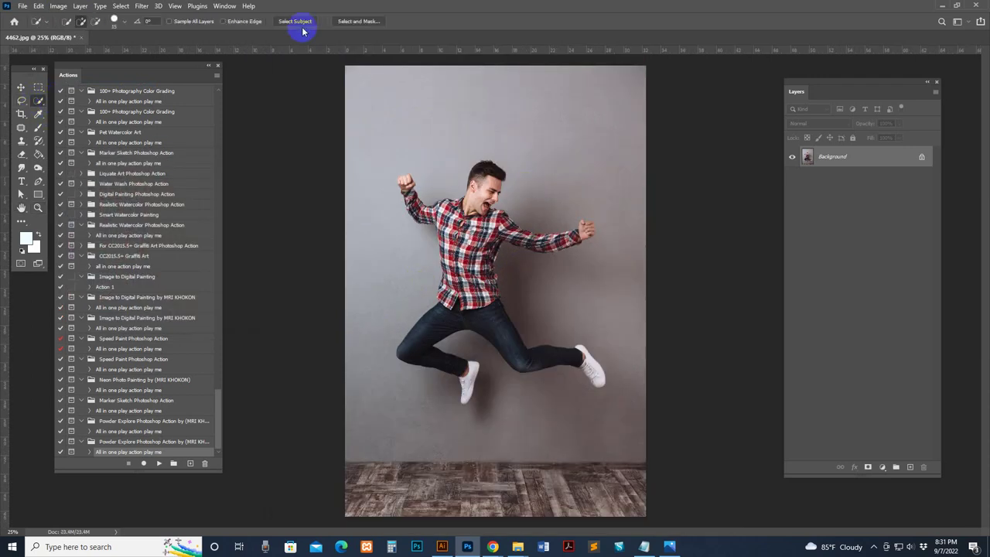
right_click(37, 101)
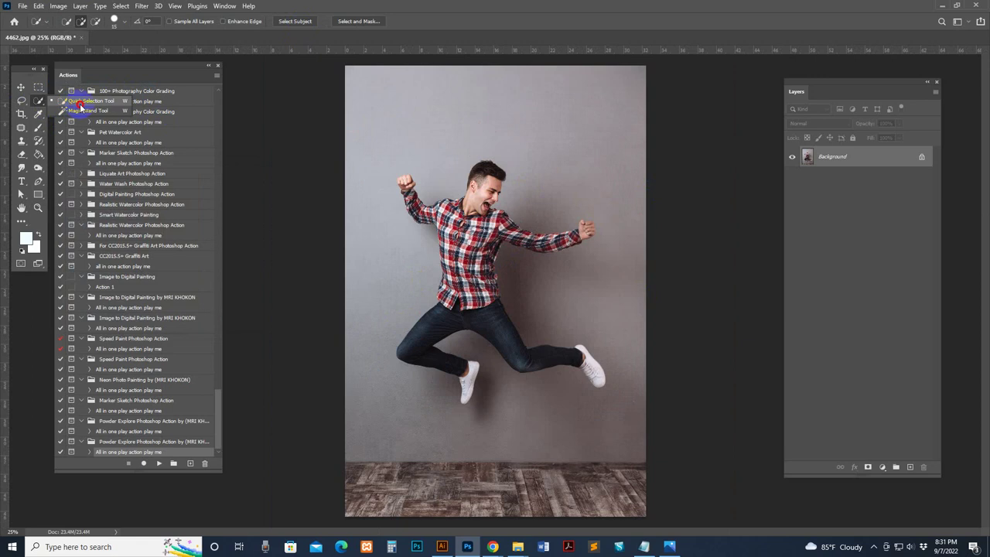
left_click(80, 104)
left_click_drag(822, 91, 779, 86)
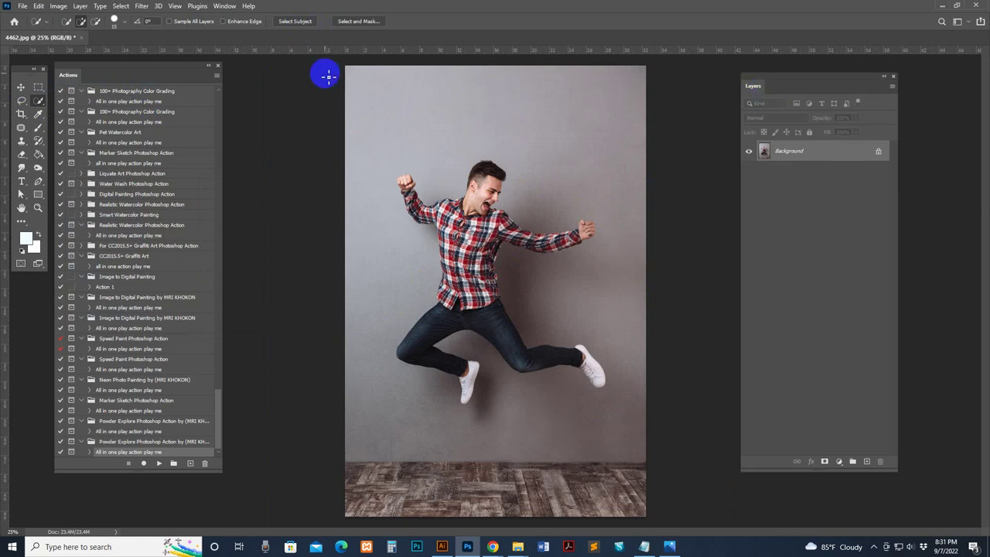
left_click(800, 154)
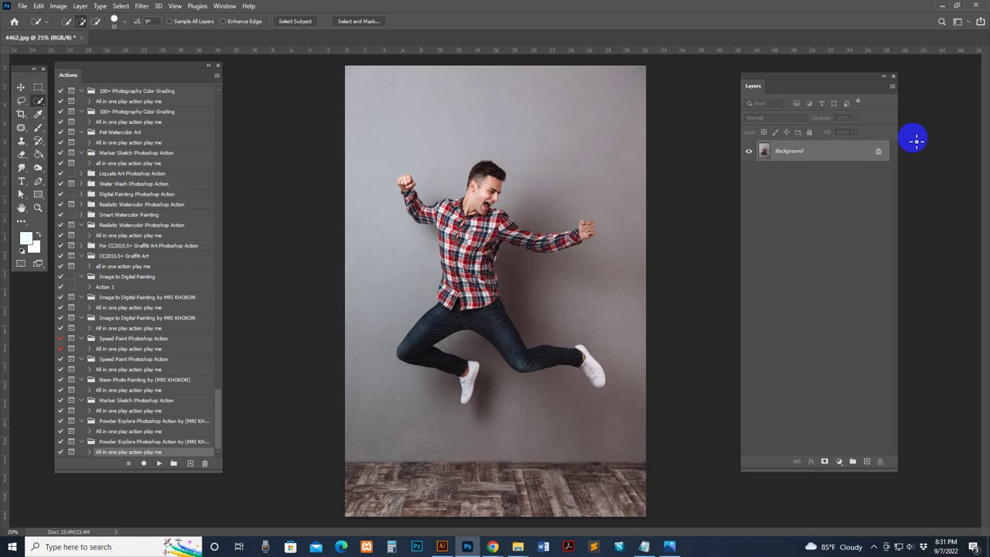
double_click(836, 159)
key("Return")
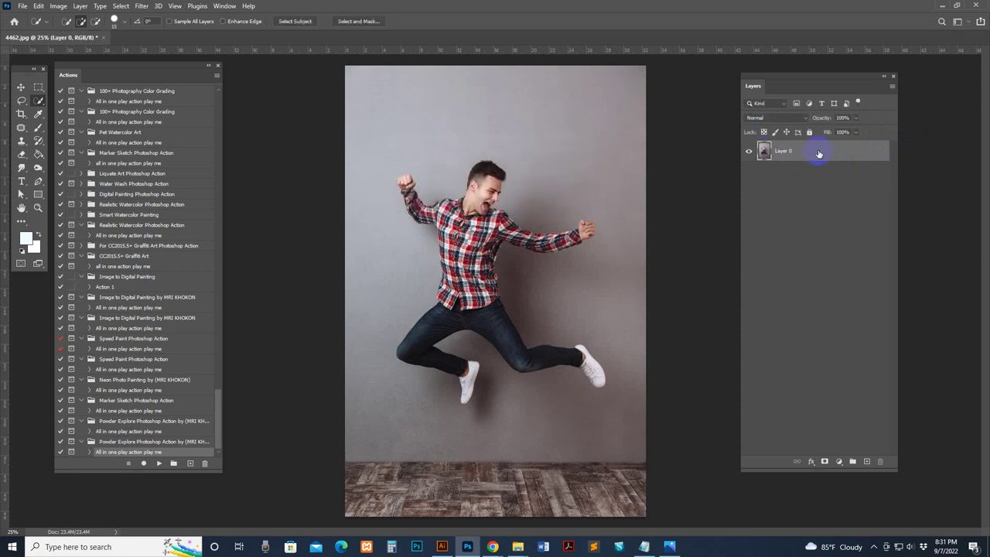
right_click(819, 153)
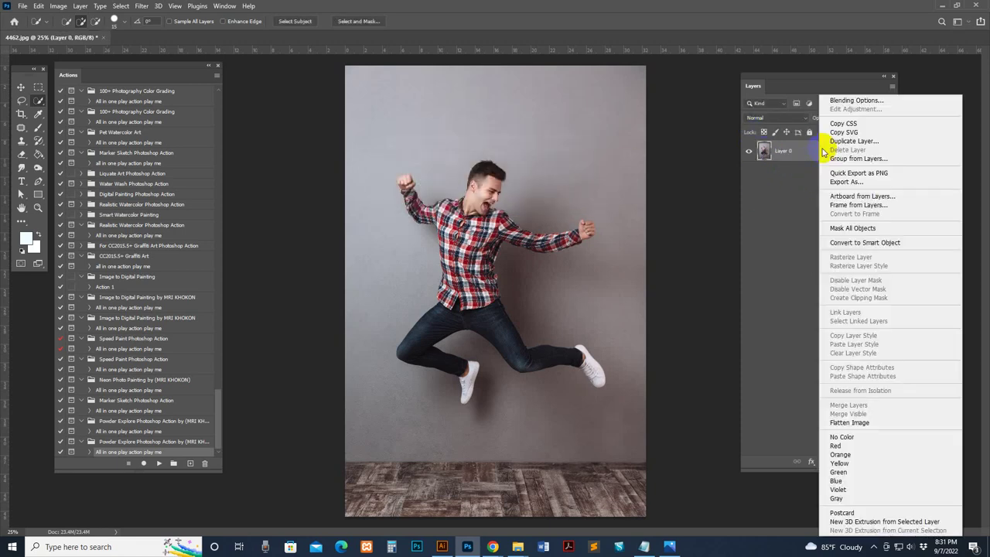
left_click(887, 423)
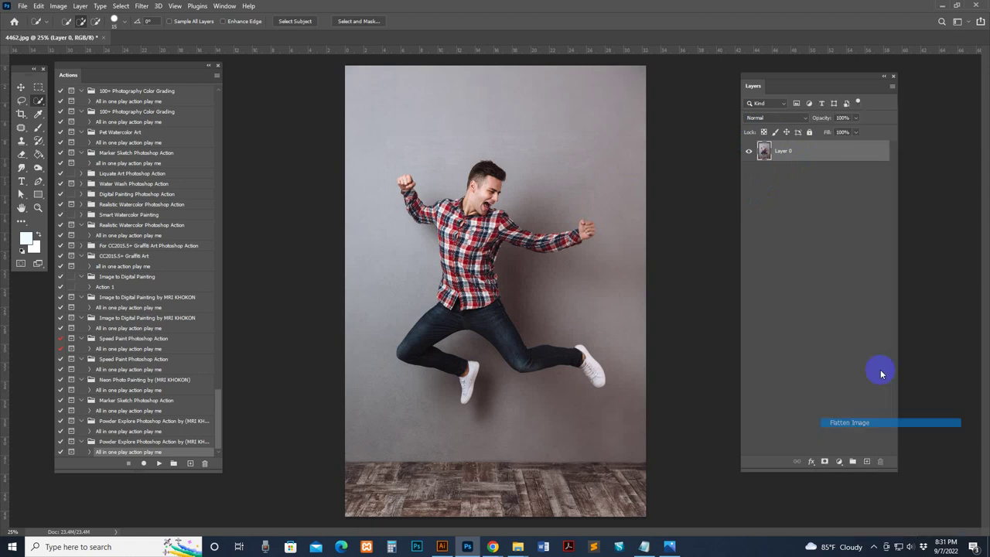
Set Layers Panel Options to Entire Document thumbnails and enable Add "copy" to Copied Layers and Groups.
left_click(893, 89)
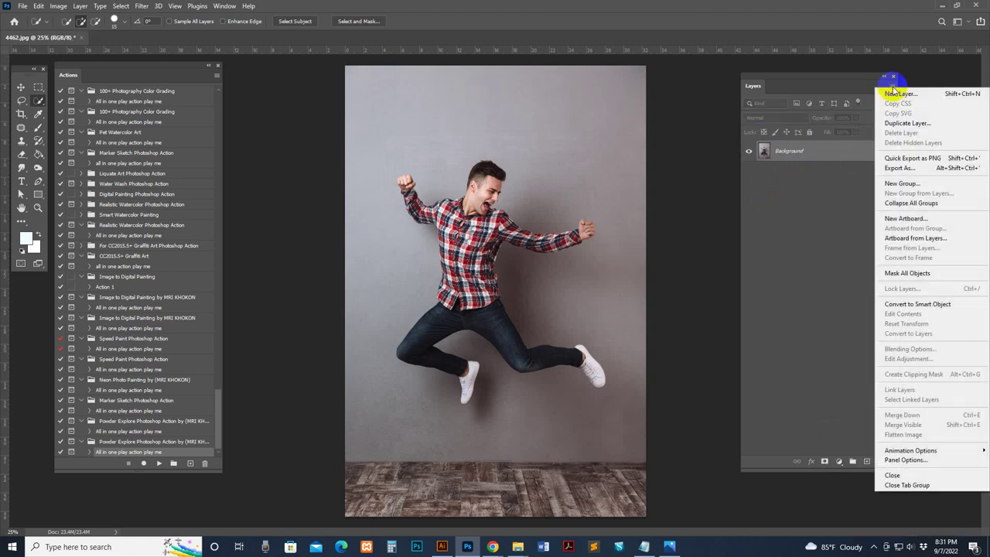
left_click(925, 461)
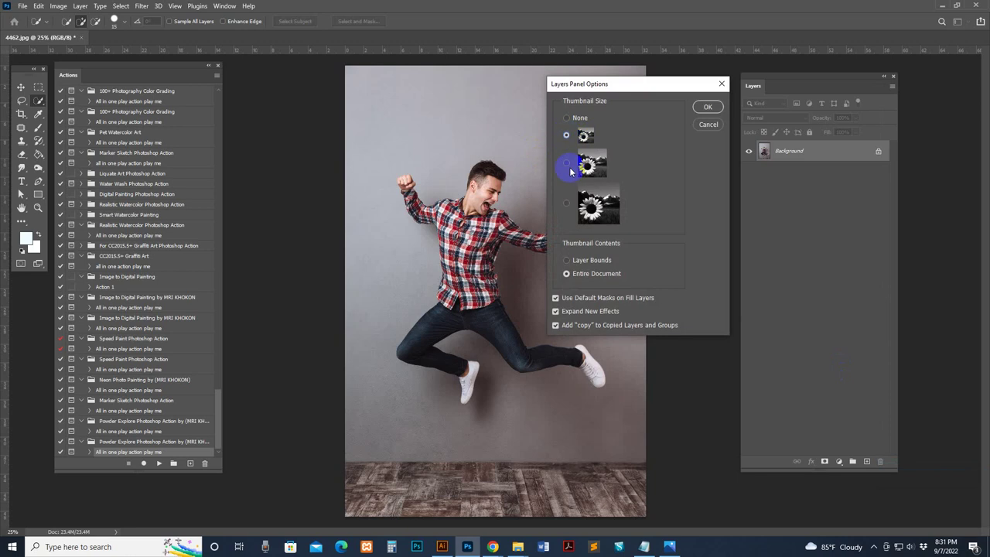
left_click(556, 299)
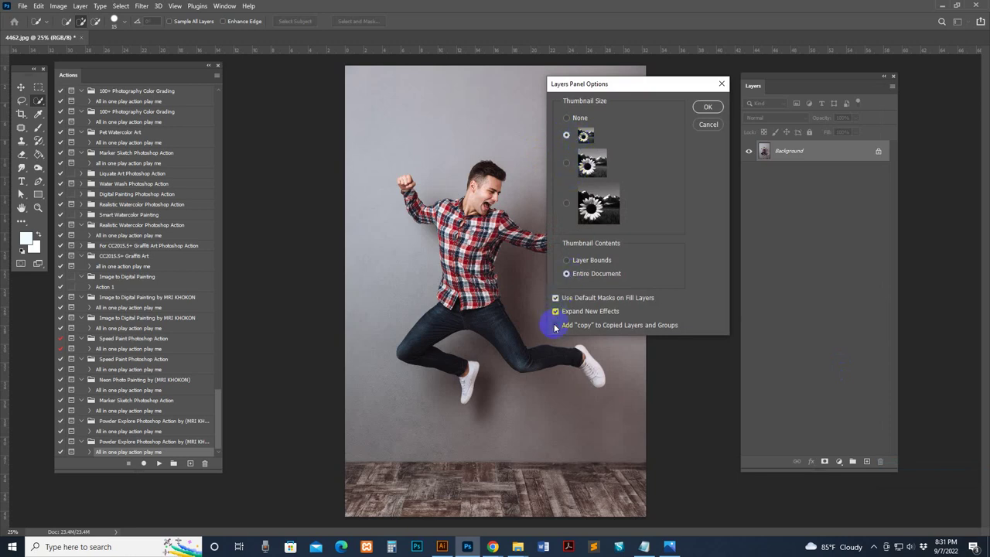
left_click(556, 326)
left_click(703, 108)
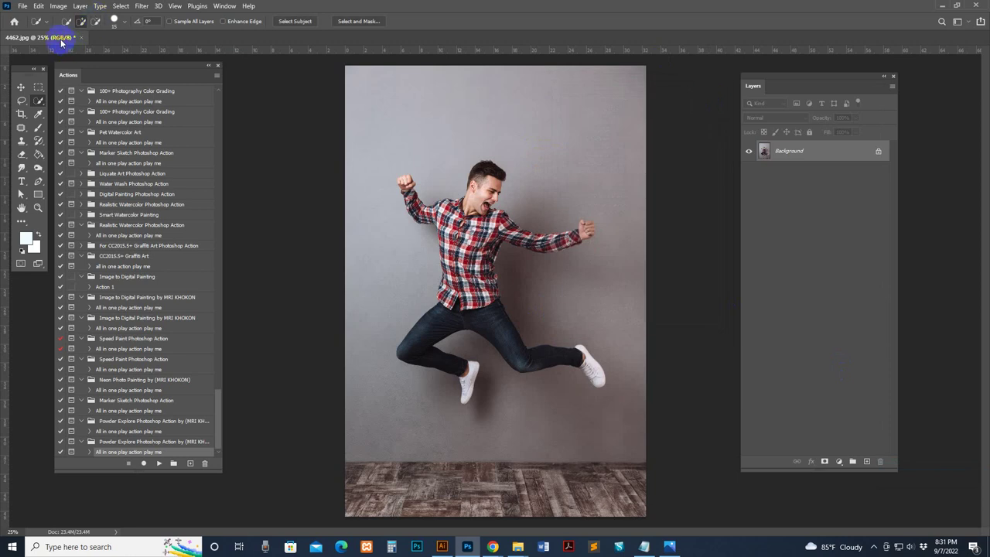
left_click(58, 6)
mouse_move(66, 17)
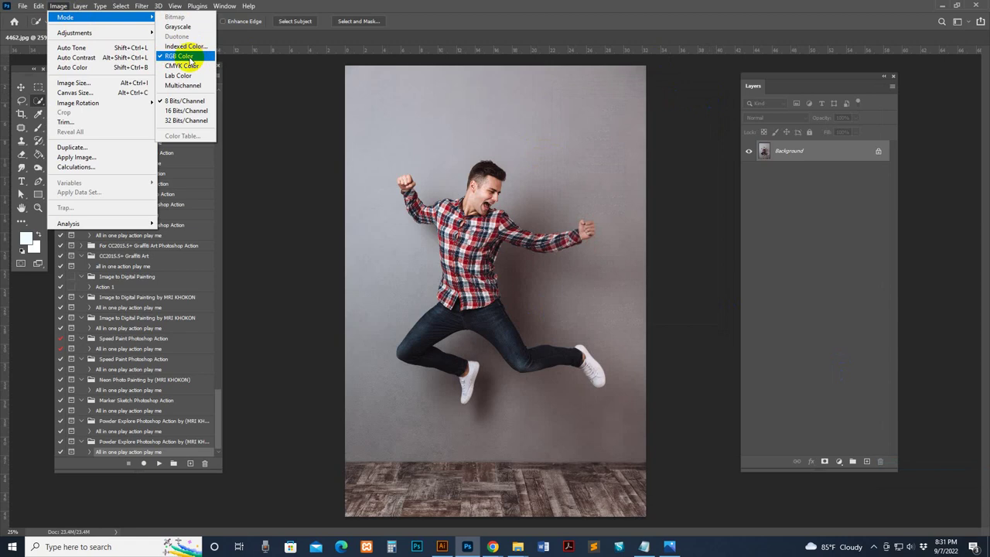
left_click(185, 57)
left_click(40, 102)
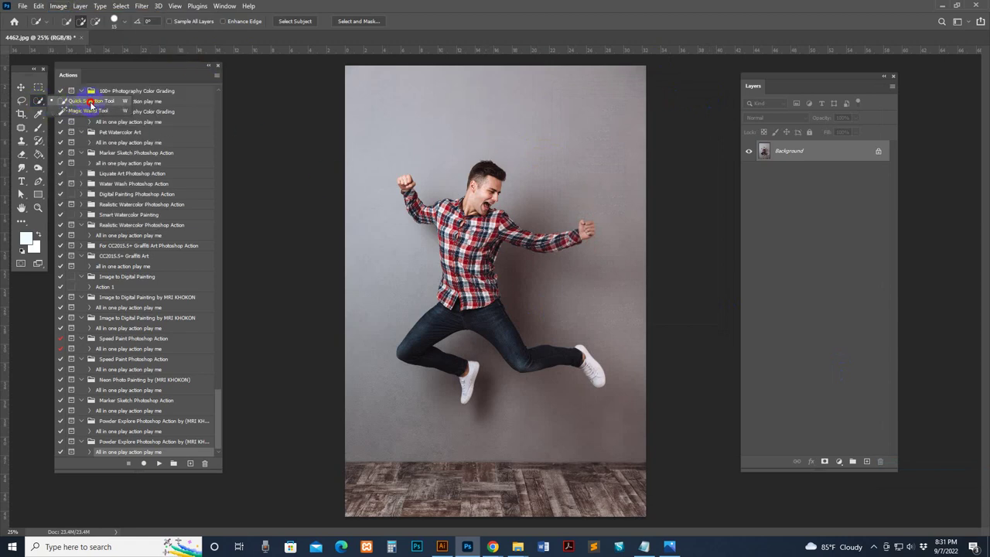
left_click(292, 25)
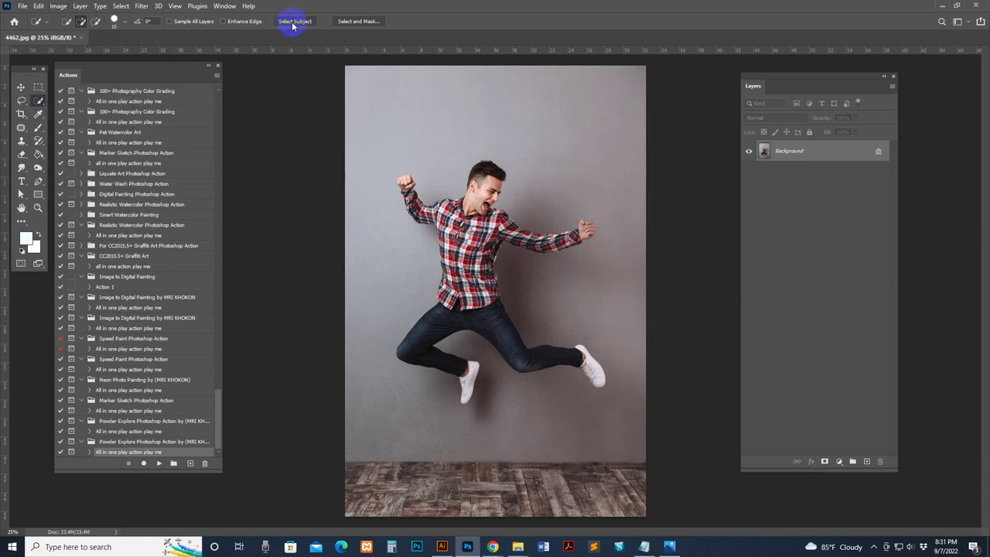
Use Select Subject on the jumping man, then add a new layer renamed 'brush'.
left_click(292, 25)
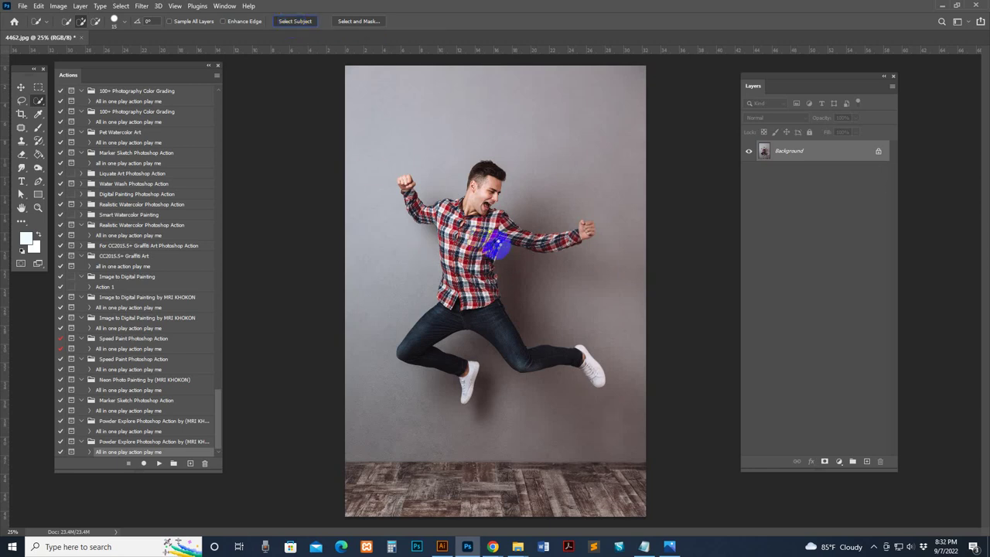
left_click(867, 462)
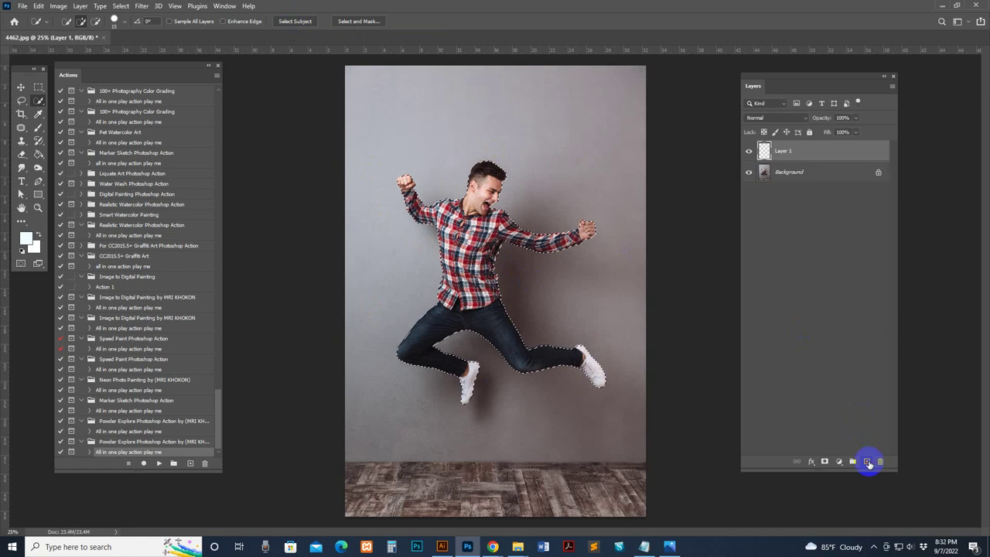
double_click(782, 152)
type("brush")
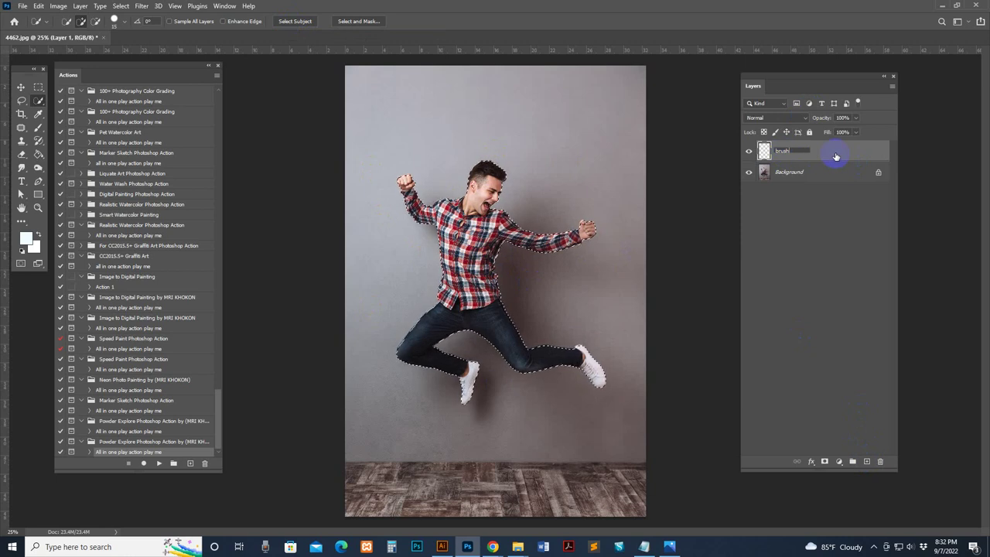
key("Return")
Fill the man's selection with pure red using the Paint Bucket, then zoom to 50% to check it.
left_click_drag(37, 151, 75, 164)
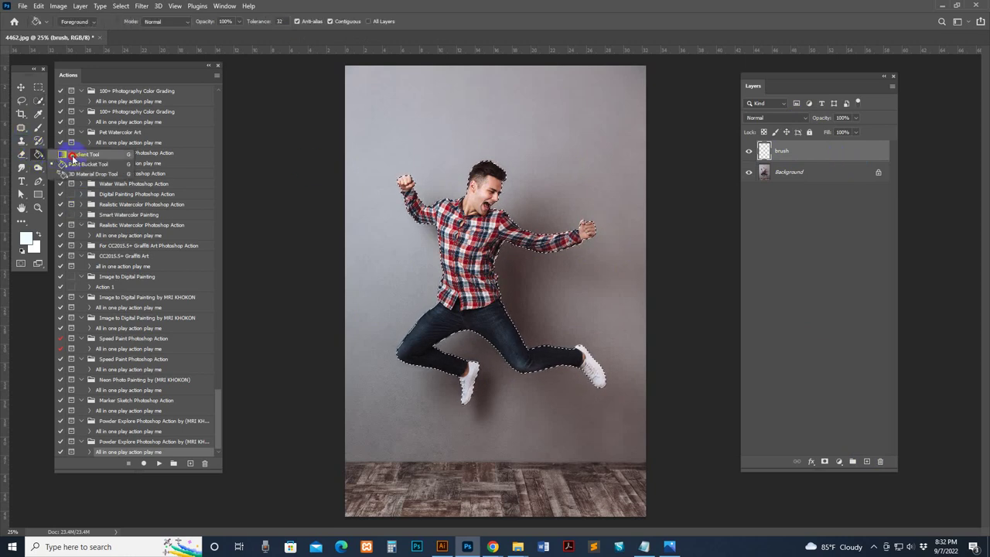
left_click(25, 238)
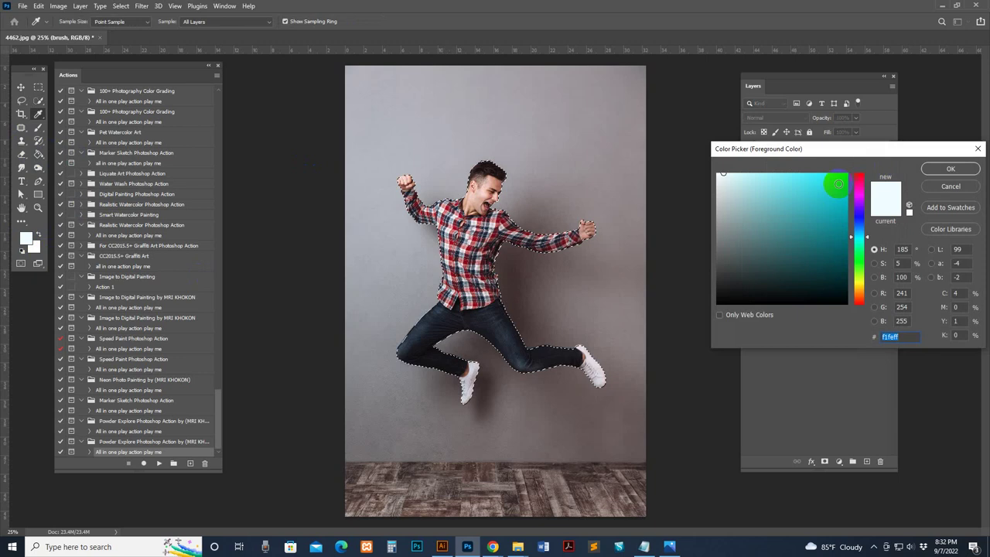
left_click_drag(846, 175, 864, 179)
left_click(859, 178)
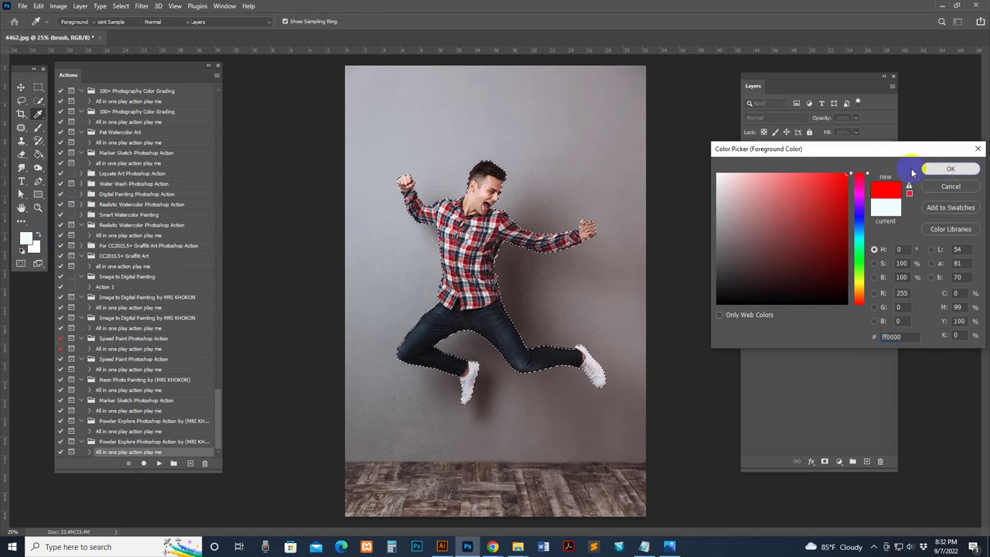
left_click(945, 168)
left_click(499, 240)
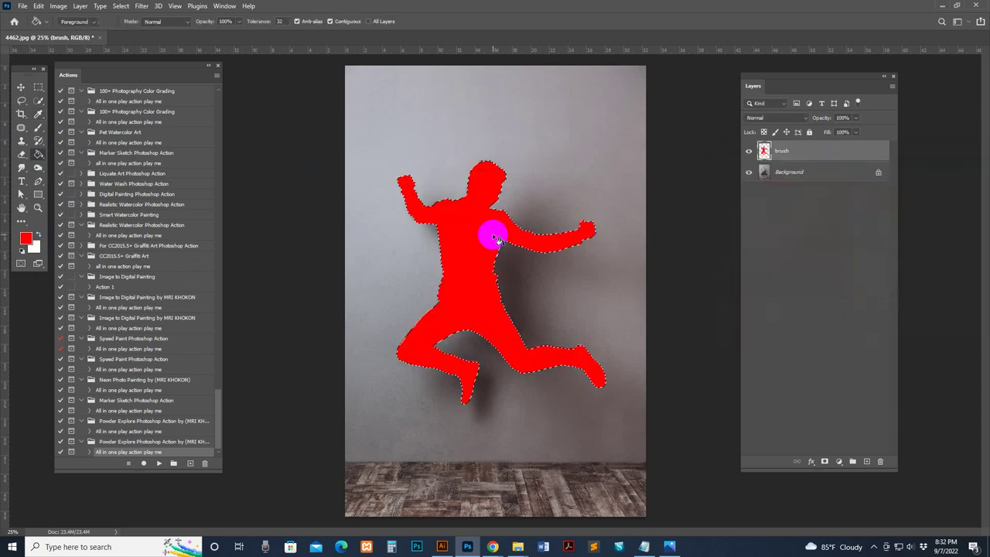
key("ctrl+plus")
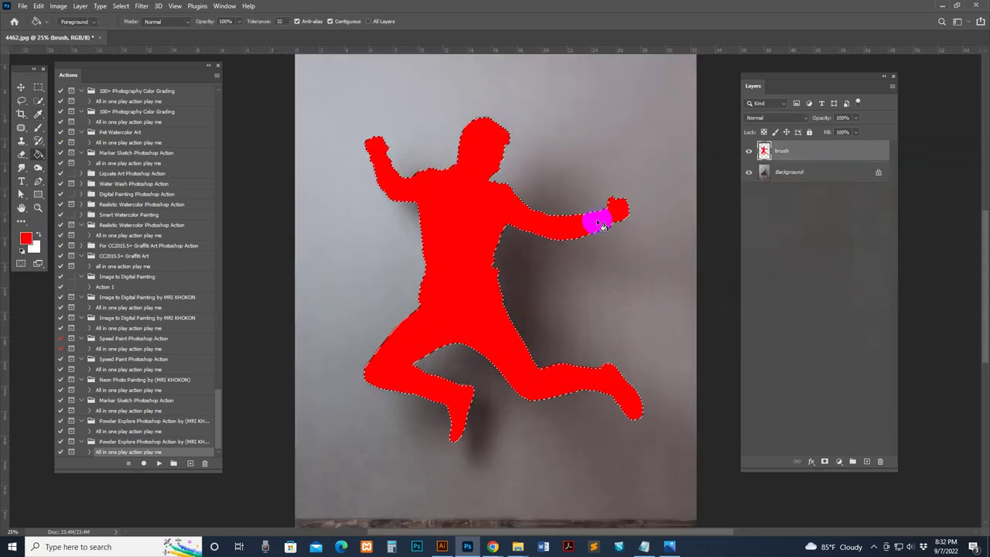
key("ctrl+plus")
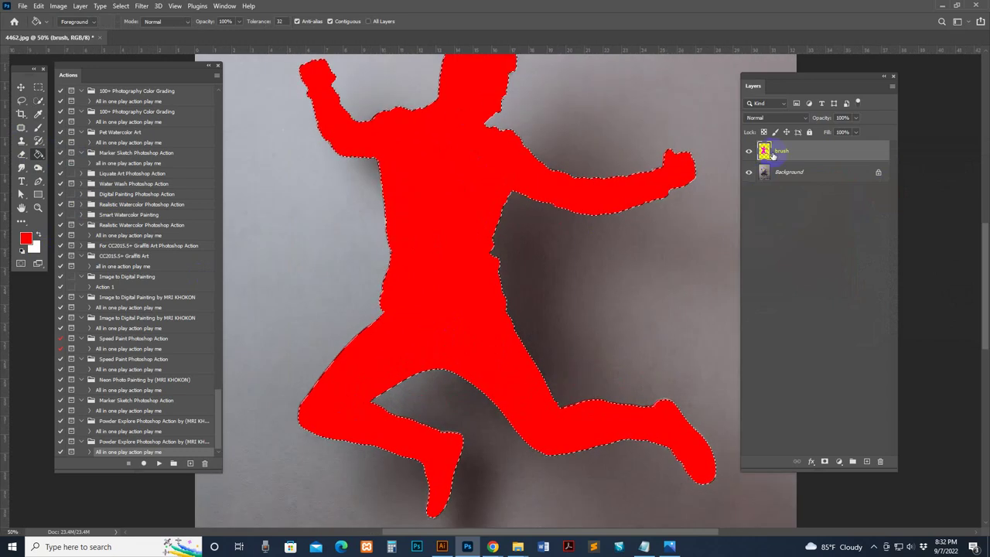
left_click(748, 151)
scroll(503, 190, "up", 3)
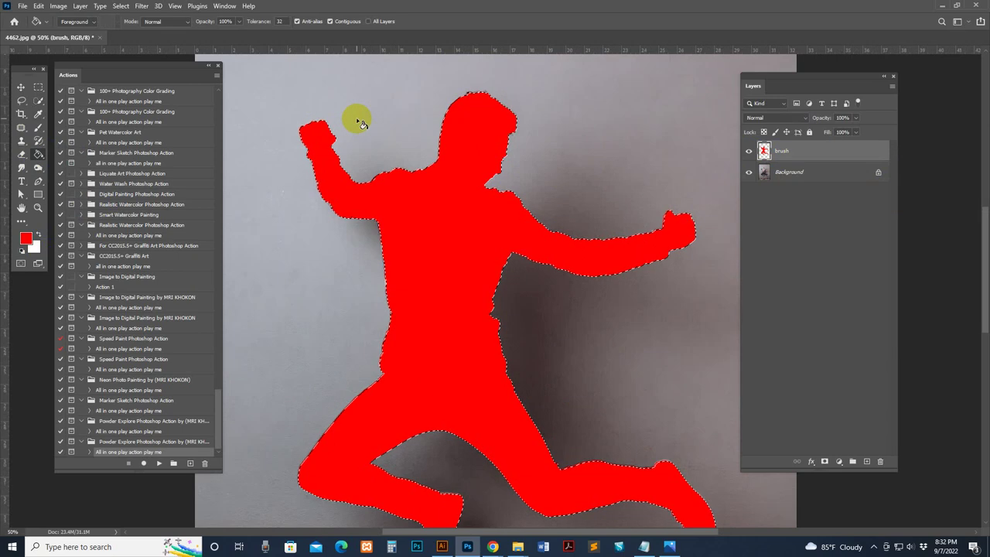
Deselect the figure and brush red over the mask gaps along the raised arm.
left_click(120, 7)
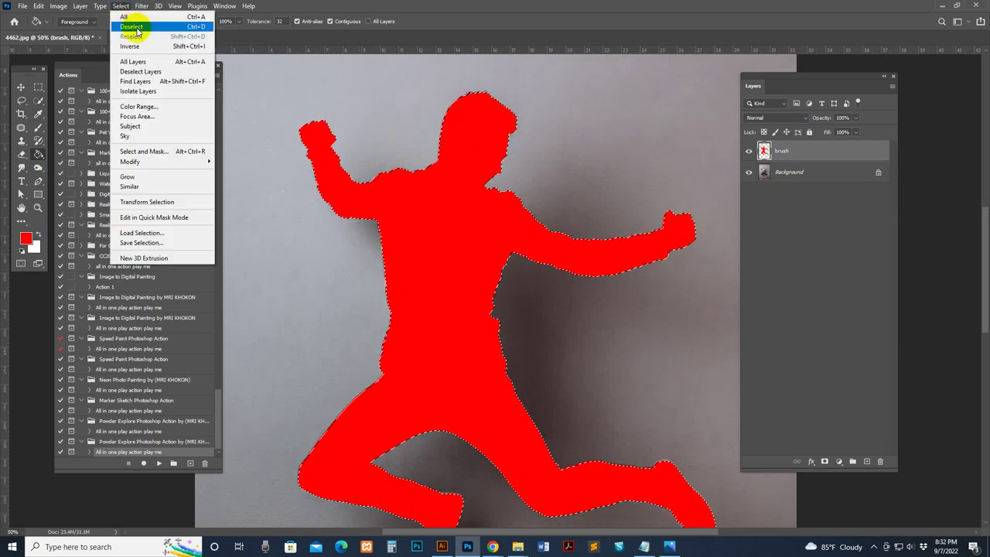
left_click(132, 26)
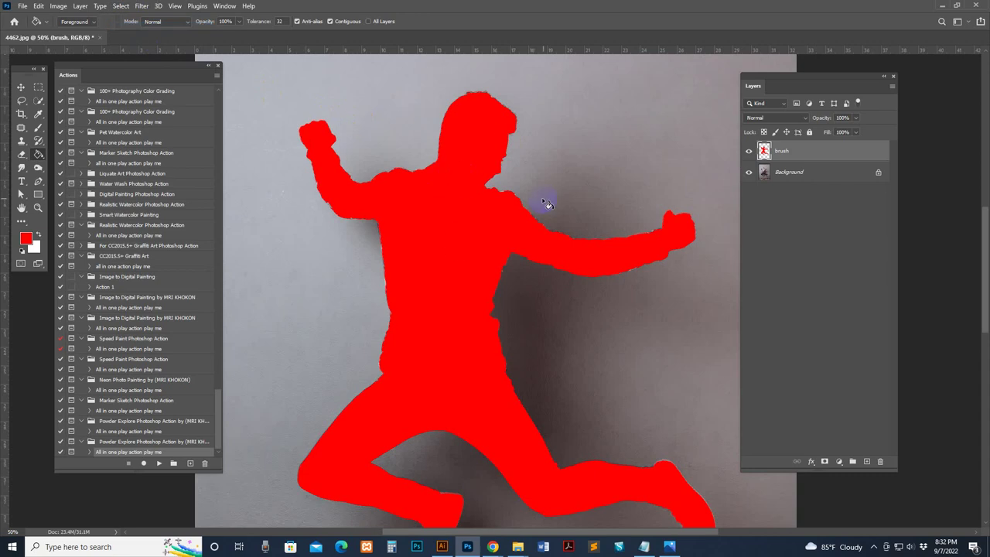
left_click(38, 128)
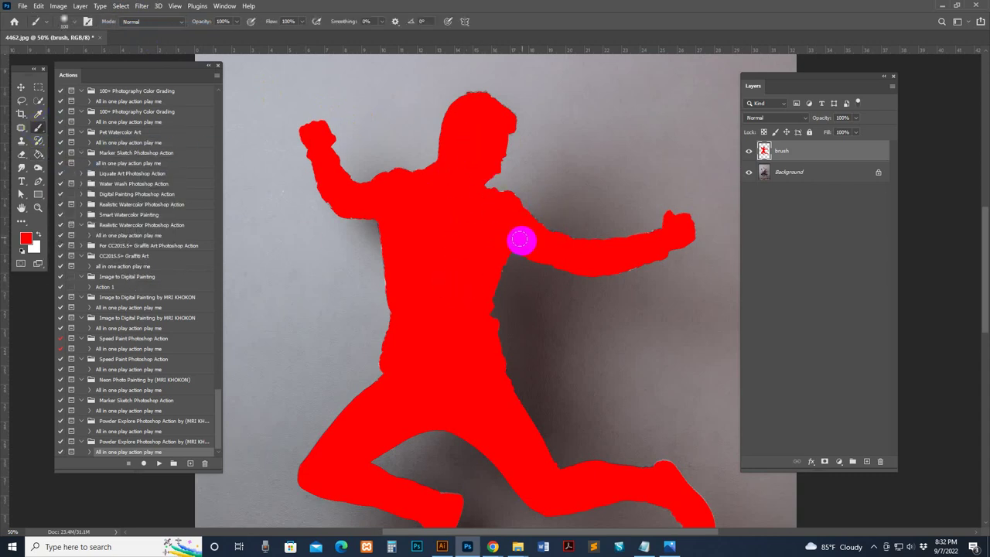
left_click_drag(573, 369, 566, 269)
left_click_drag(501, 221, 501, 314)
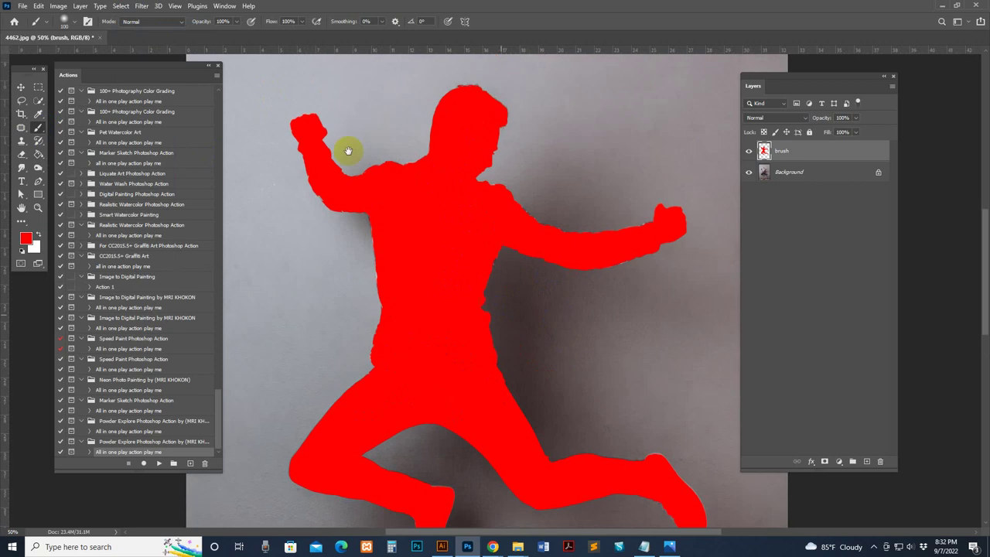
left_click_drag(633, 231, 588, 251)
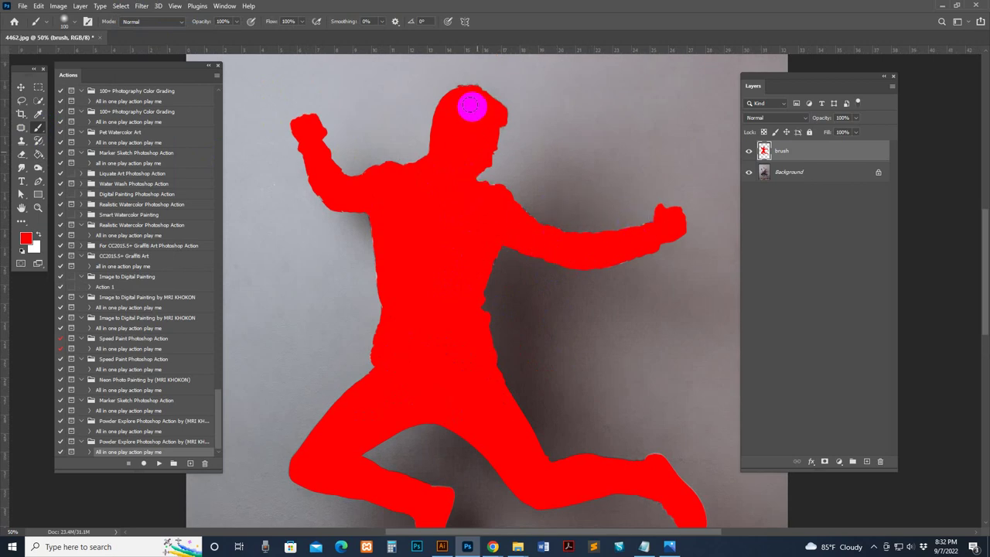
left_click_drag(588, 251, 469, 104)
left_click_drag(521, 244, 338, 170)
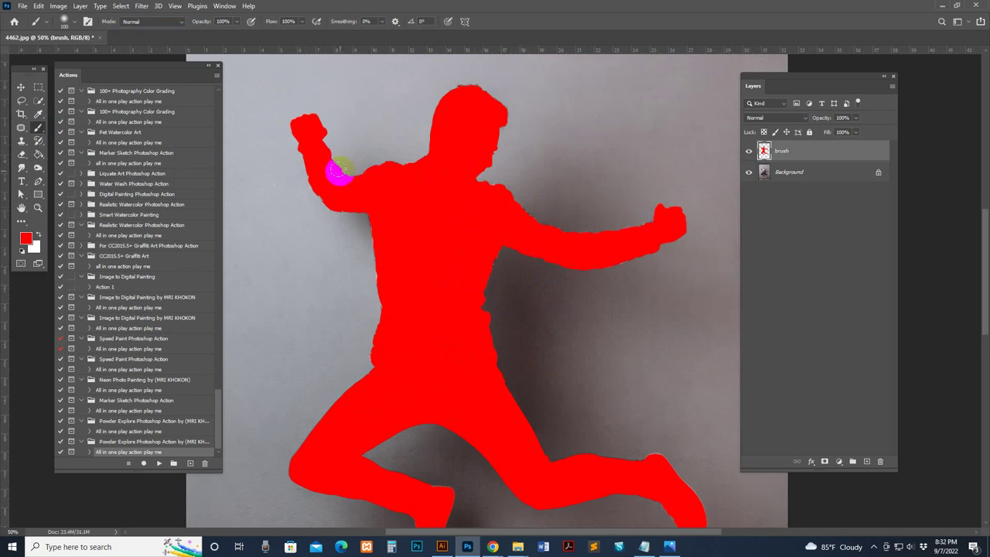
Switch to a hard round brush preset and touch up the red hand, comparing with the photo.
left_click(74, 23)
left_click(191, 168)
left_click(71, 24)
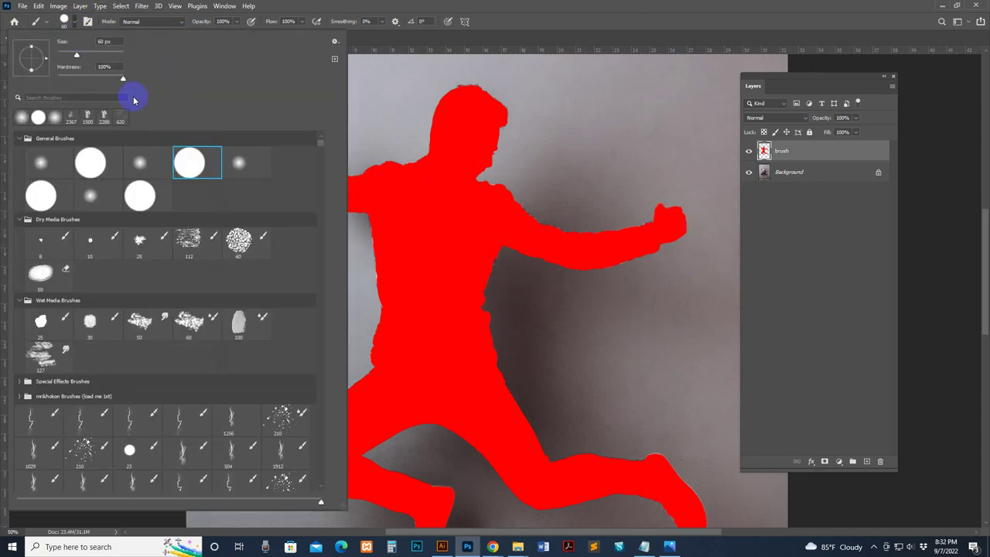
left_click(638, 16)
mouse_move(668, 227)
left_mouse_down()
mouse_move(580, 234)
mouse_move(477, 192)
mouse_move(497, 195)
mouse_move(453, 100)
mouse_move(459, 88)
mouse_move(497, 110)
mouse_move(486, 144)
left_mouse_up()
left_click(747, 153)
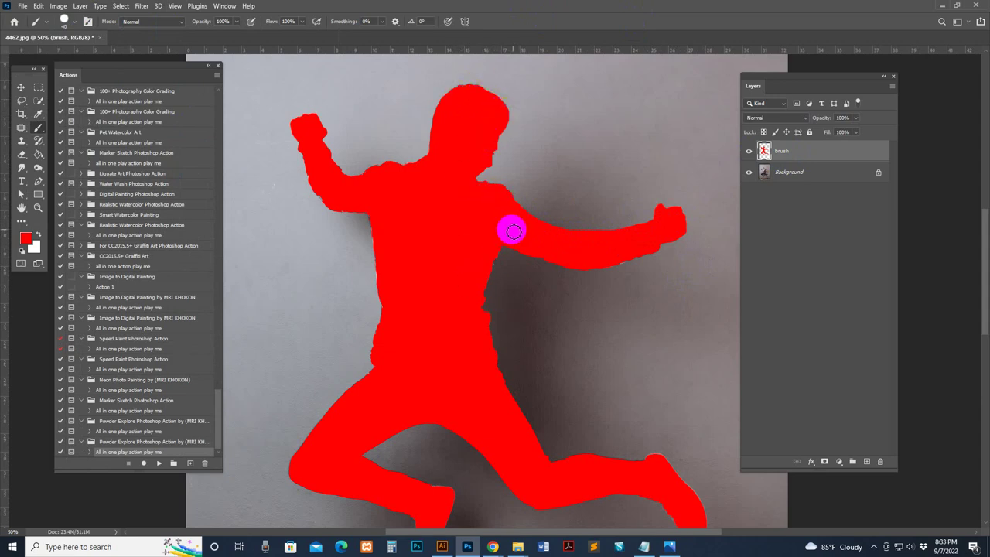
Paint red along the arm's underside, the waist notch, the lower leg and the foot's edge.
mouse_move(510, 225)
left_mouse_down()
mouse_move(504, 239)
mouse_move(589, 263)
mouse_move(656, 236)
mouse_move(594, 266)
mouse_move(490, 241)
mouse_move(485, 314)
mouse_move(369, 208)
mouse_move(388, 286)
mouse_move(380, 266)
mouse_move(389, 378)
left_mouse_up()
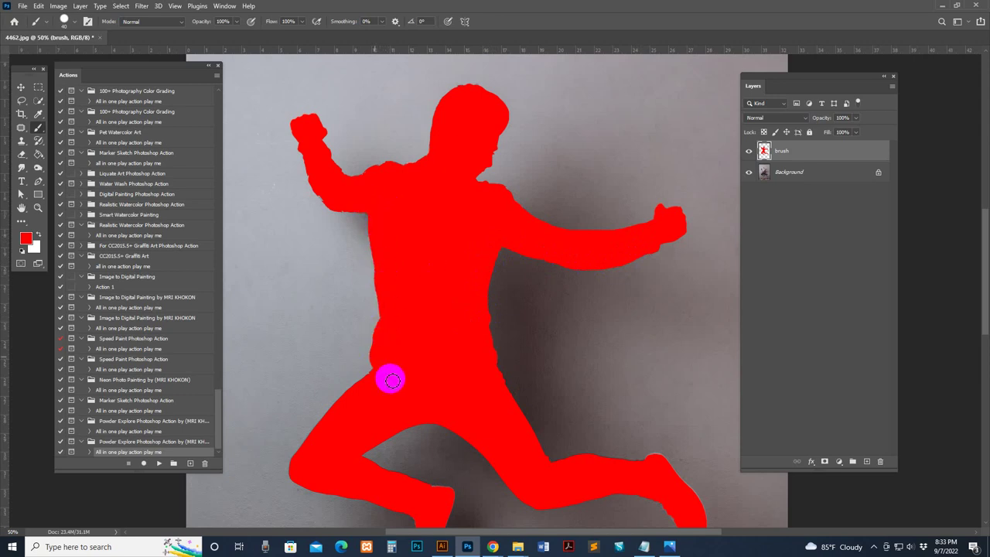
mouse_move(343, 188)
left_mouse_down()
mouse_move(304, 137)
mouse_move(327, 204)
mouse_move(369, 212)
mouse_move(378, 243)
left_mouse_up()
left_click_drag(353, 445, 447, 502)
left_click_drag(642, 412, 596, 281)
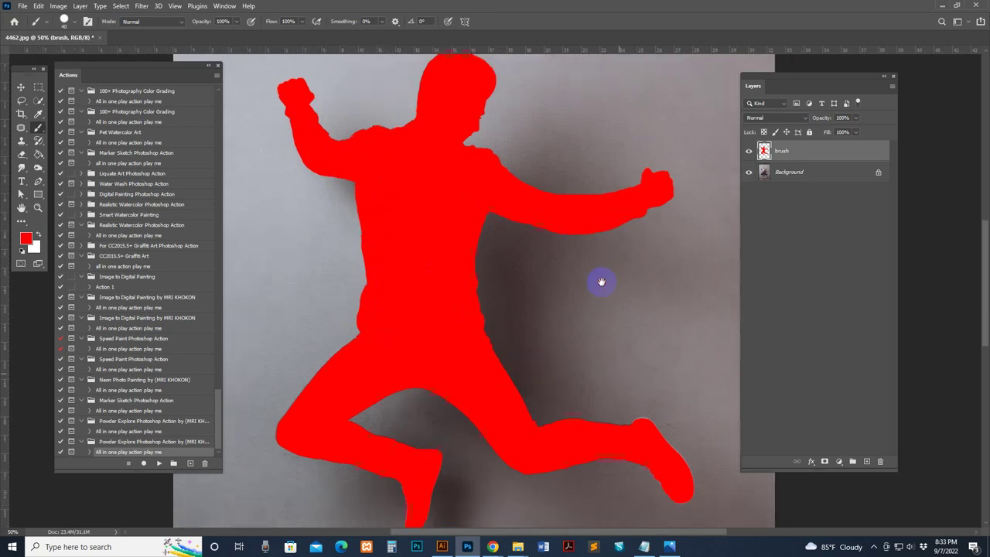
mouse_move(615, 345)
left_mouse_down()
mouse_move(652, 402)
mouse_move(615, 331)
mouse_move(646, 362)
left_mouse_up()
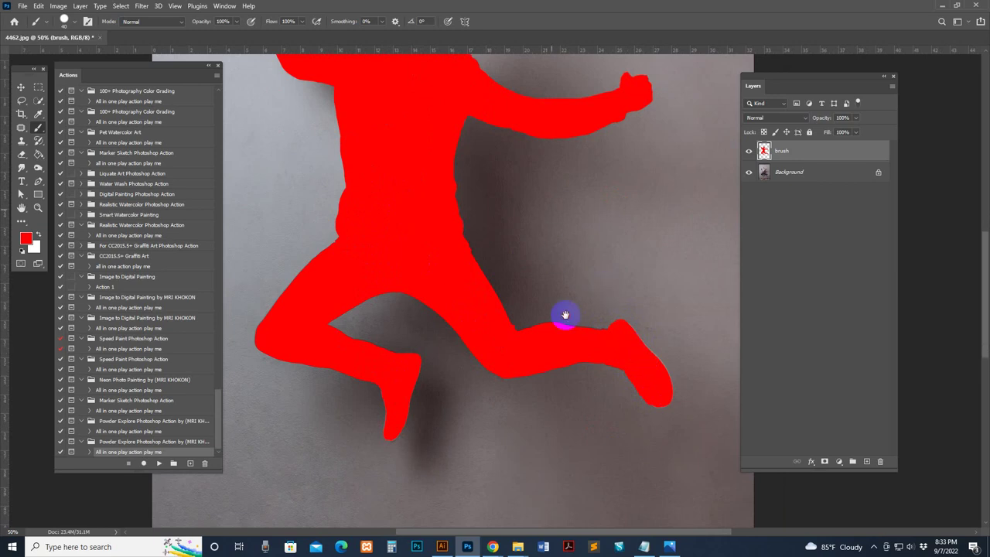
left_click_drag(552, 210, 565, 315)
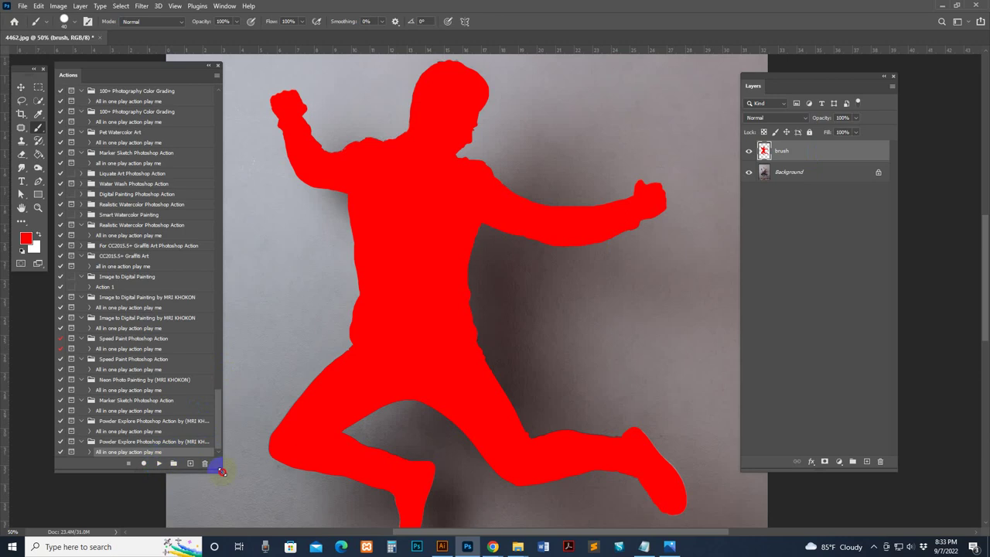
left_click_drag(222, 471, 236, 483)
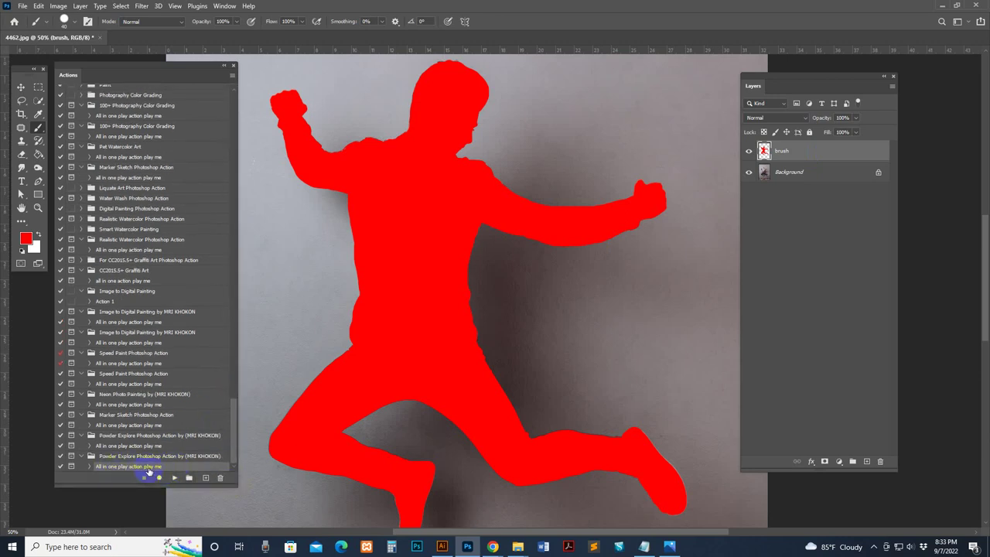
Play the 'All in one play action play me' step of the Powder Explode action.
left_click(175, 480)
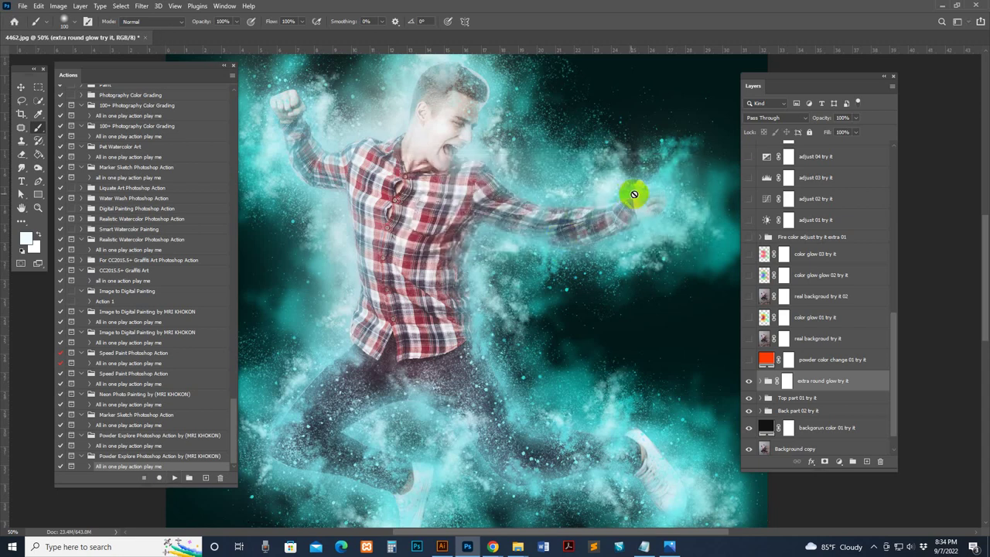
key("z")
left_click(611, 221, "alt")
left_click(559, 265)
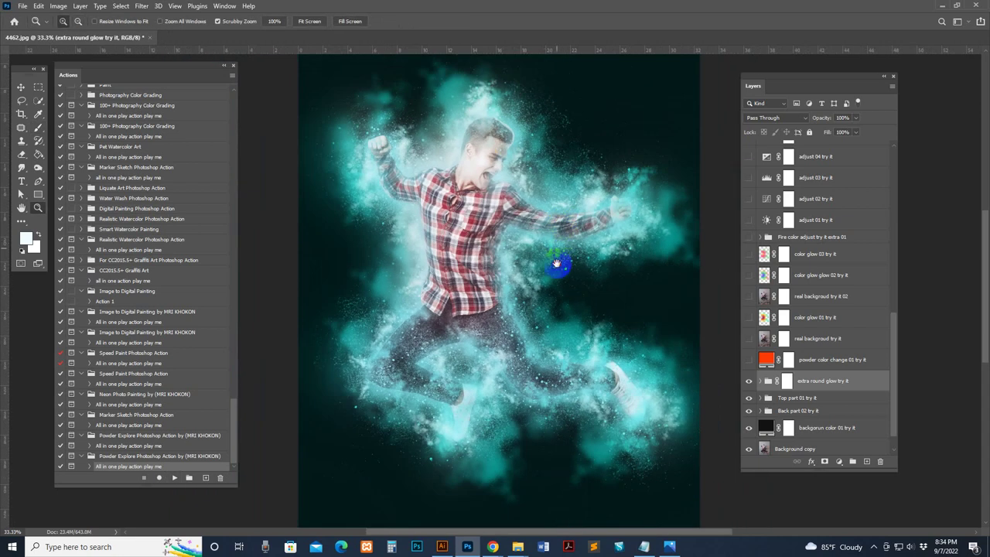
left_click(641, 221)
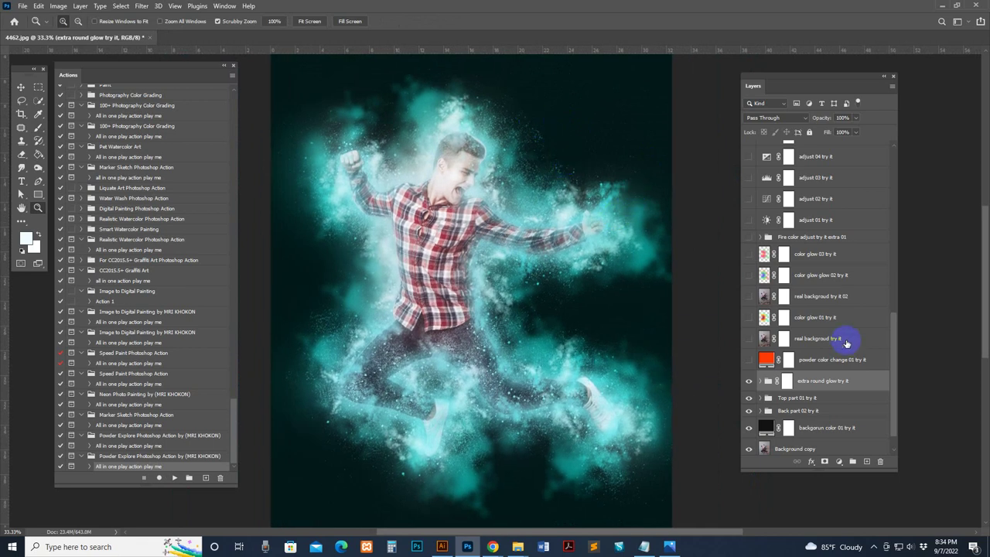
scroll(847, 334, "down", 1)
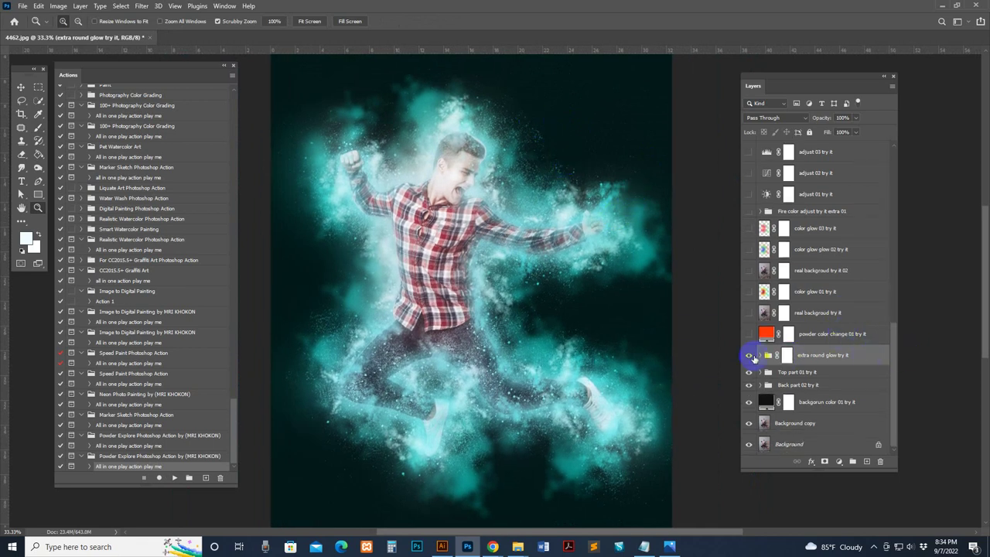
left_click(749, 356)
left_click(749, 356)
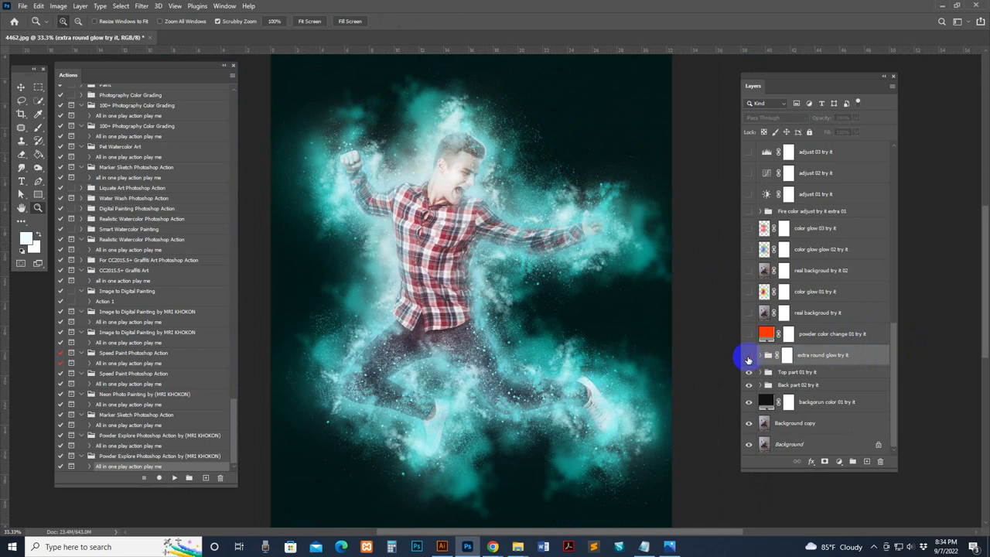
left_click(748, 355)
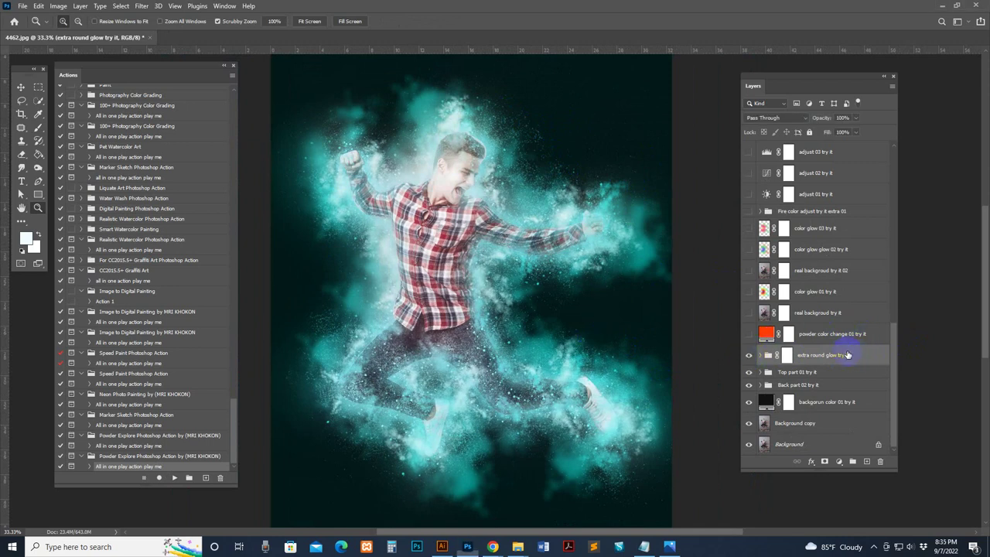
left_click(826, 373)
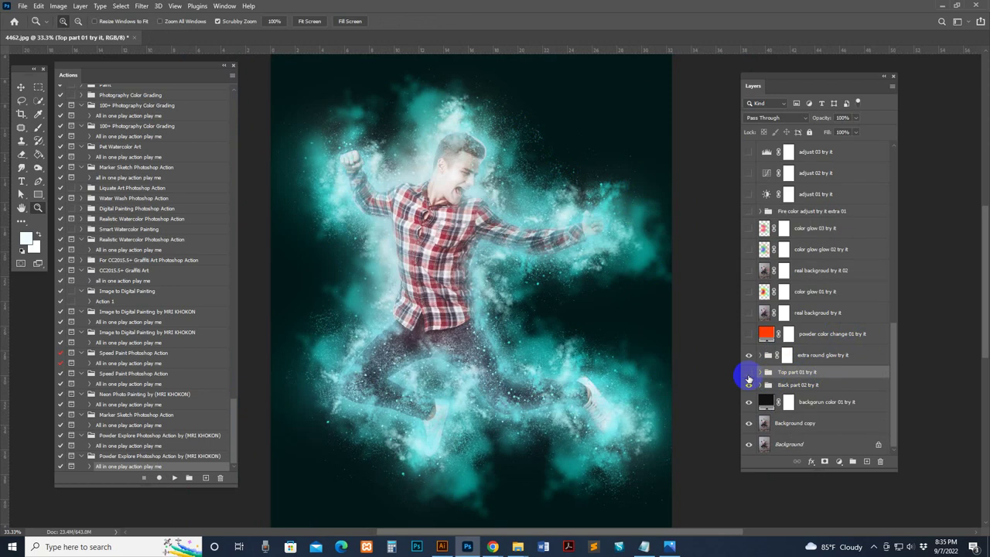
left_click(749, 377)
left_click(748, 373)
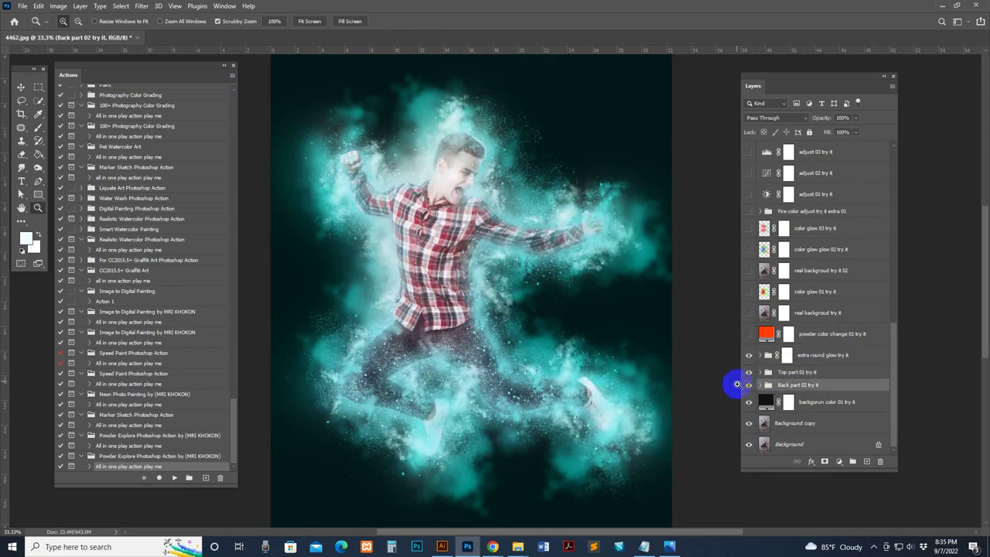
left_click(749, 389)
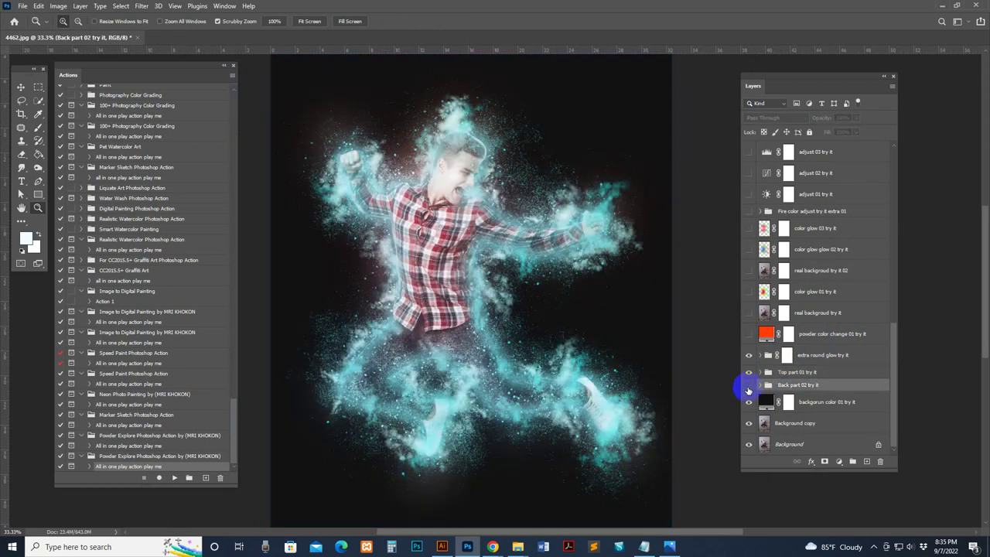
left_click(748, 385)
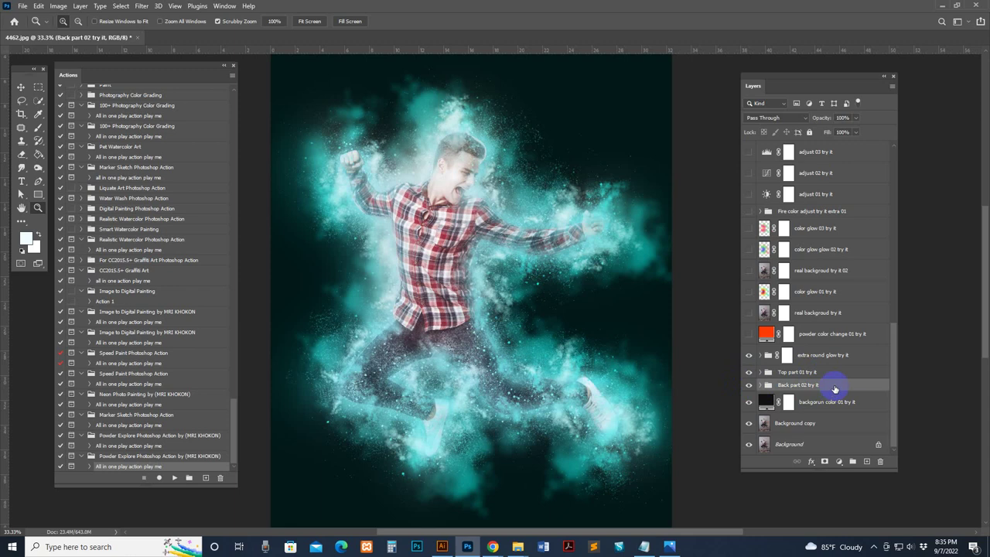
left_click(852, 312)
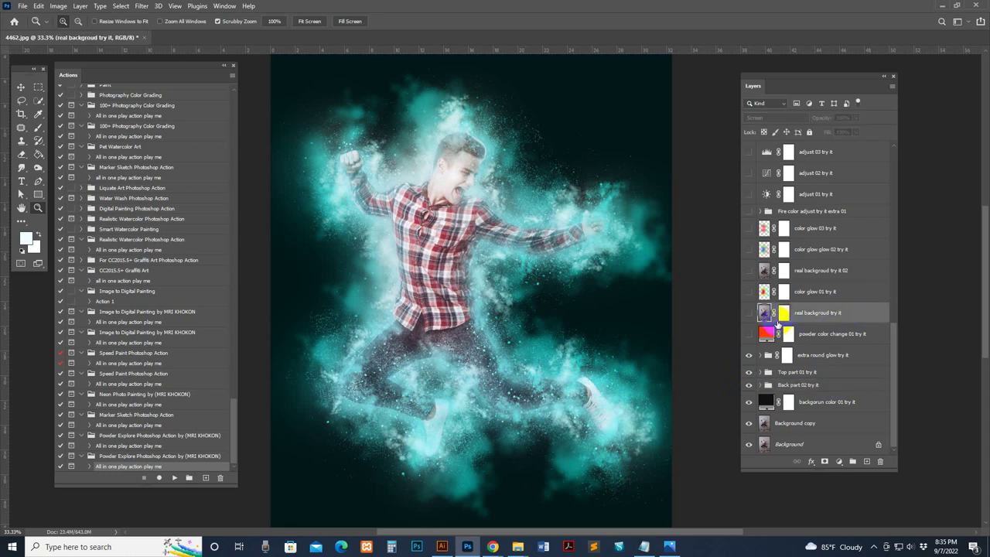
Preview the grey wall and wooden floor background, then hide it again.
left_click_drag(689, 349, 756, 313)
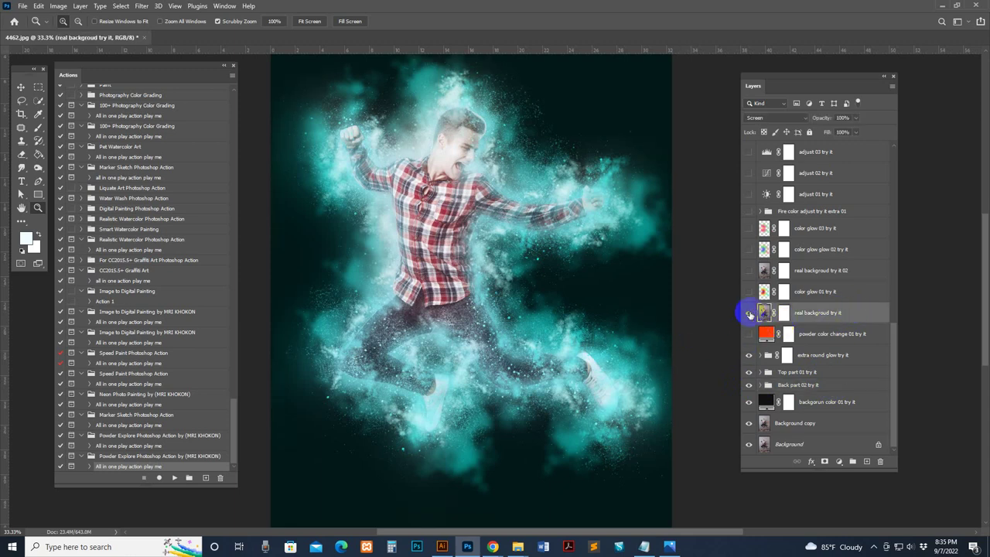
left_click(749, 312)
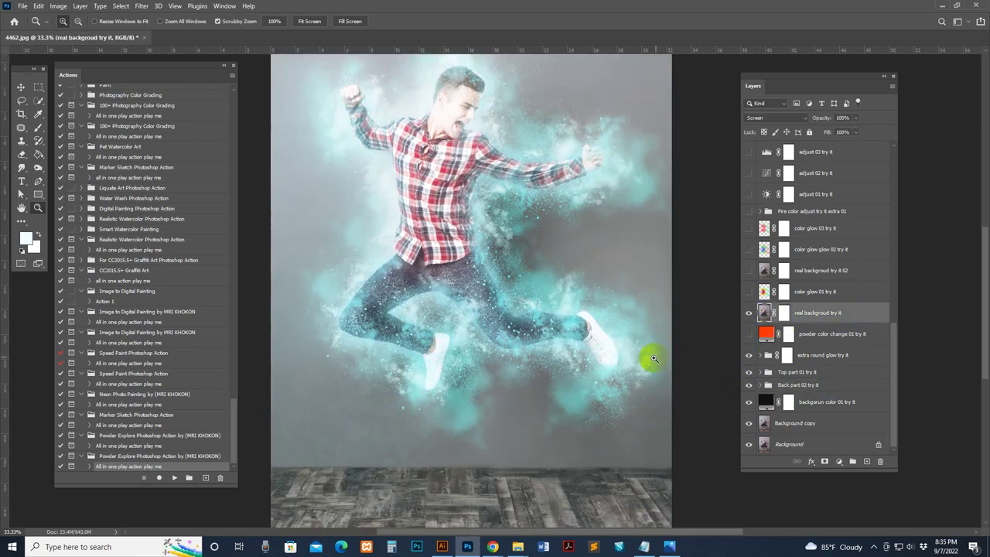
scroll(590, 412, "down", 3)
scroll(634, 338, "up", 1)
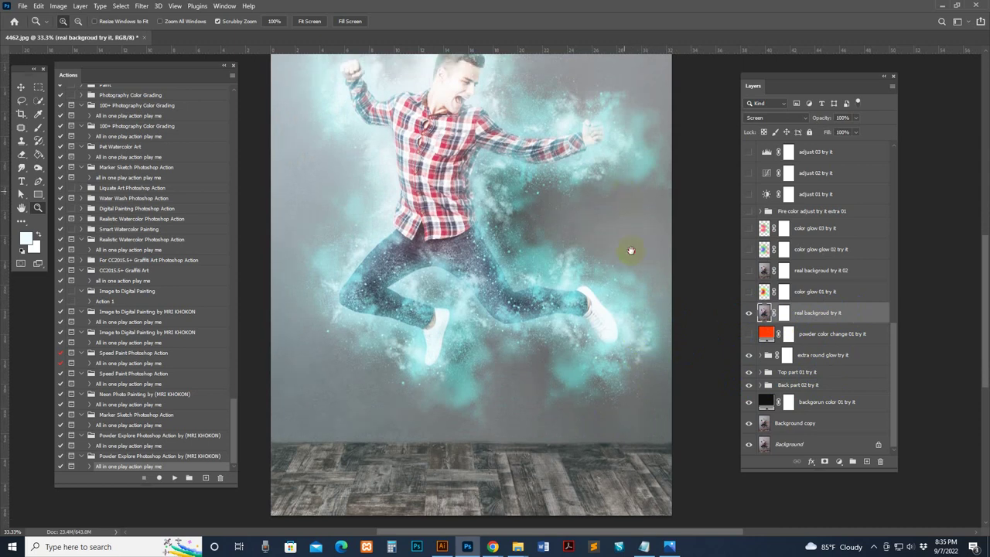
scroll(631, 251, "up", 5)
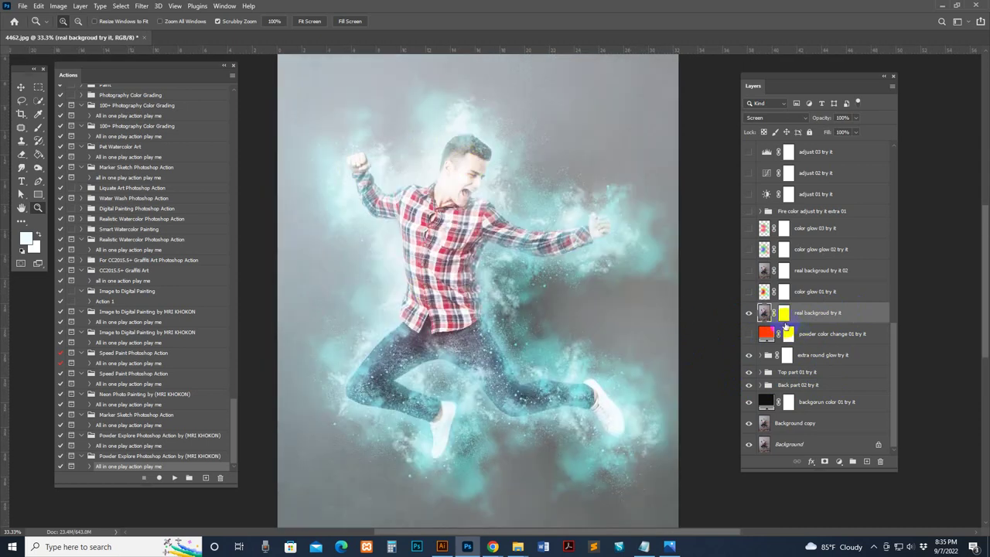
left_click(749, 314)
Preview the grey-blue real backgroud try it 02 variant, then hide it.
left_click(764, 271)
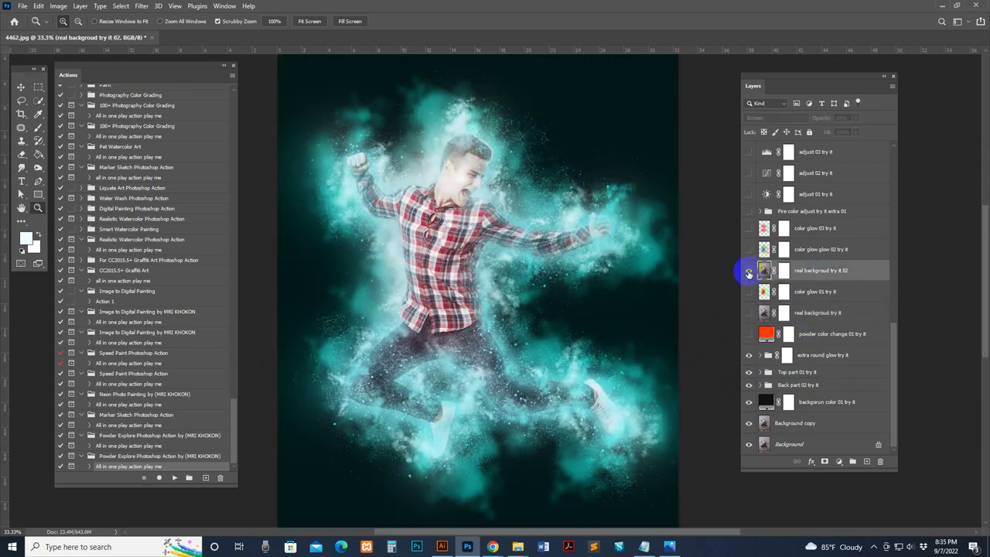
left_click(749, 271)
scroll(599, 335, "down", 5)
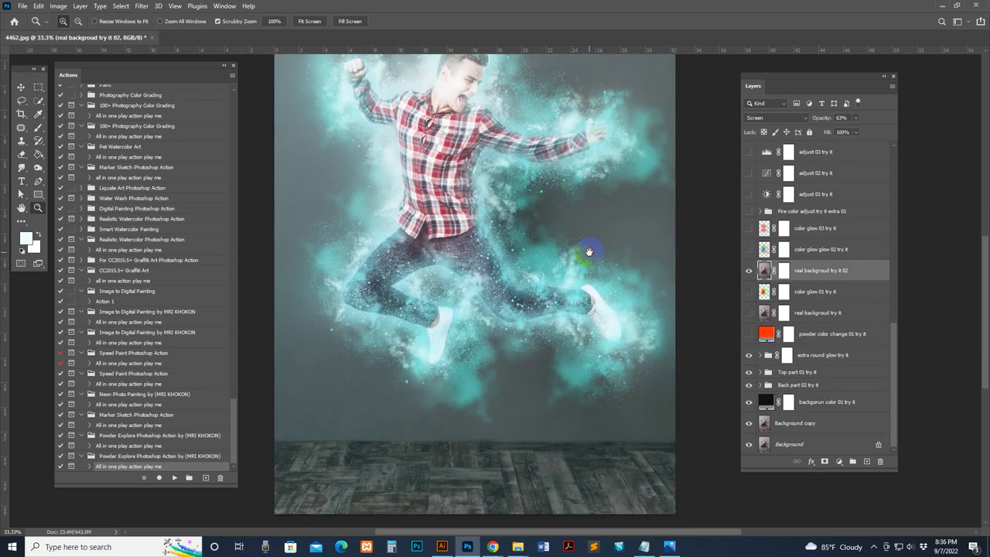
scroll(523, 325, "up", 5)
left_click_drag(510, 300, 499, 257)
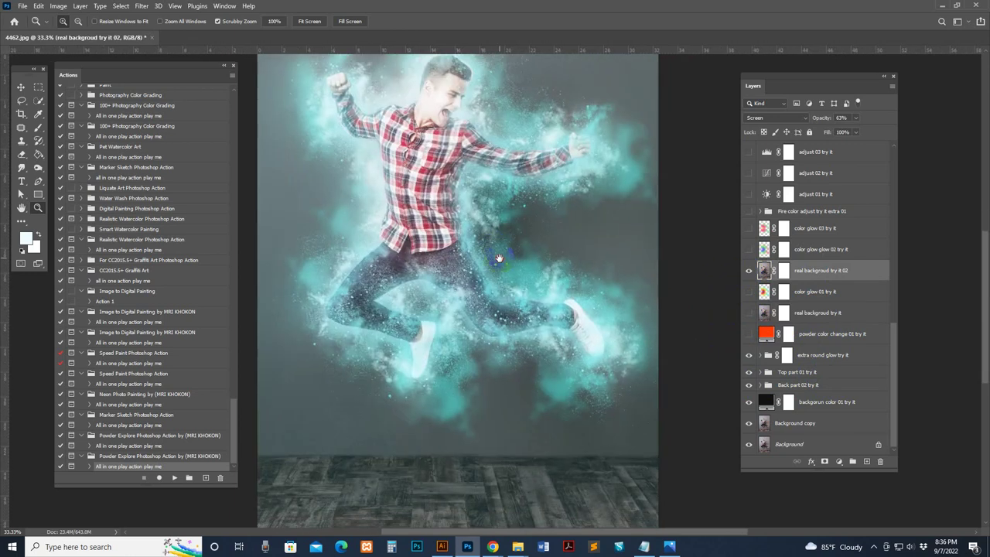
left_click(748, 270)
Turn on the multicoloured color glow 01 try it layer.
left_click(823, 294)
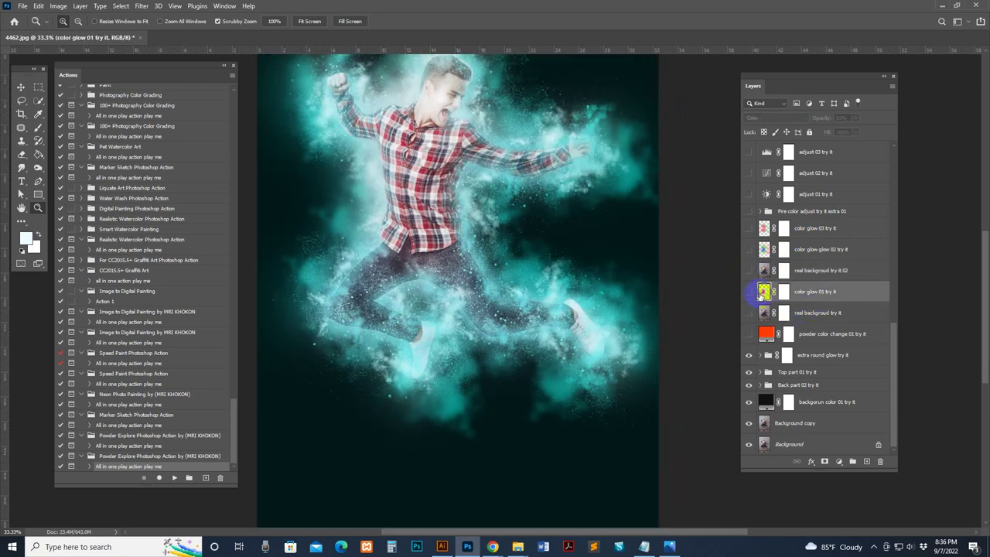
left_click(748, 291)
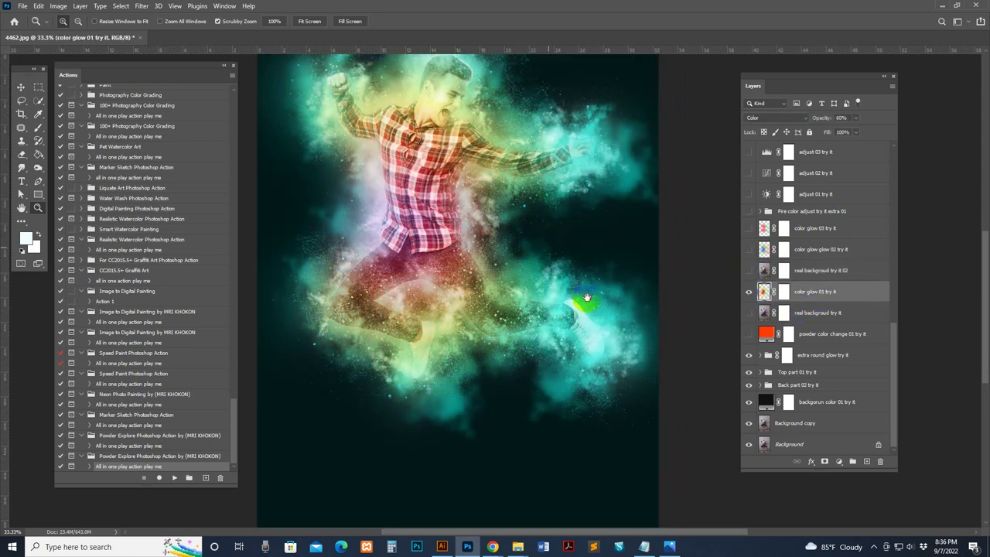
left_click_drag(556, 295, 595, 295)
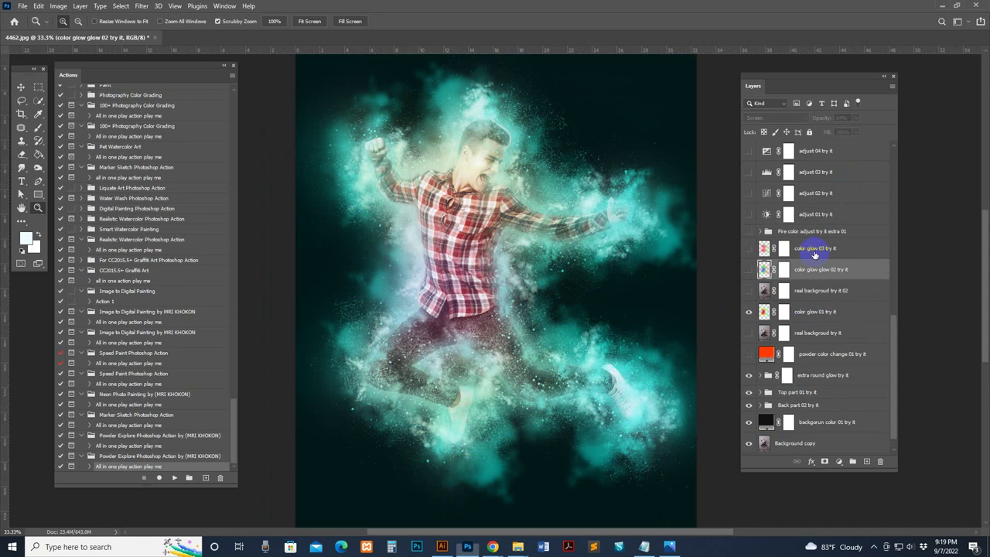
Preview the fire-orange variation with adjust 01 and adjust 02, then turn it off.
left_click(815, 254)
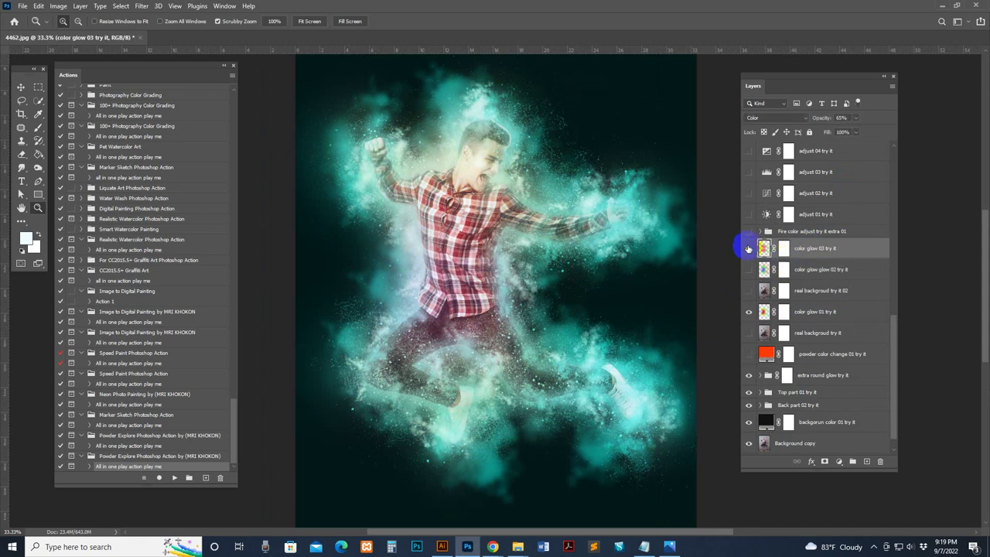
left_click(811, 232)
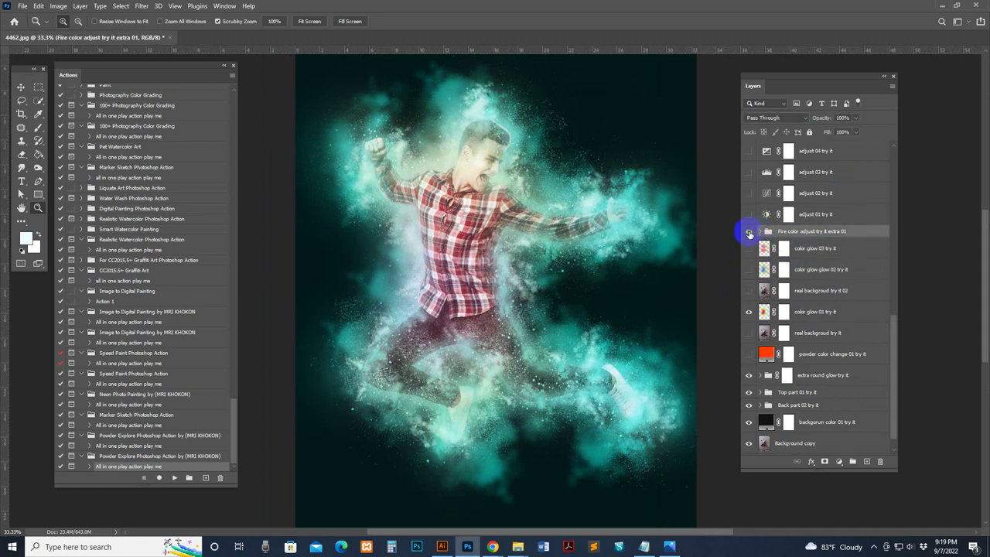
left_click(749, 232)
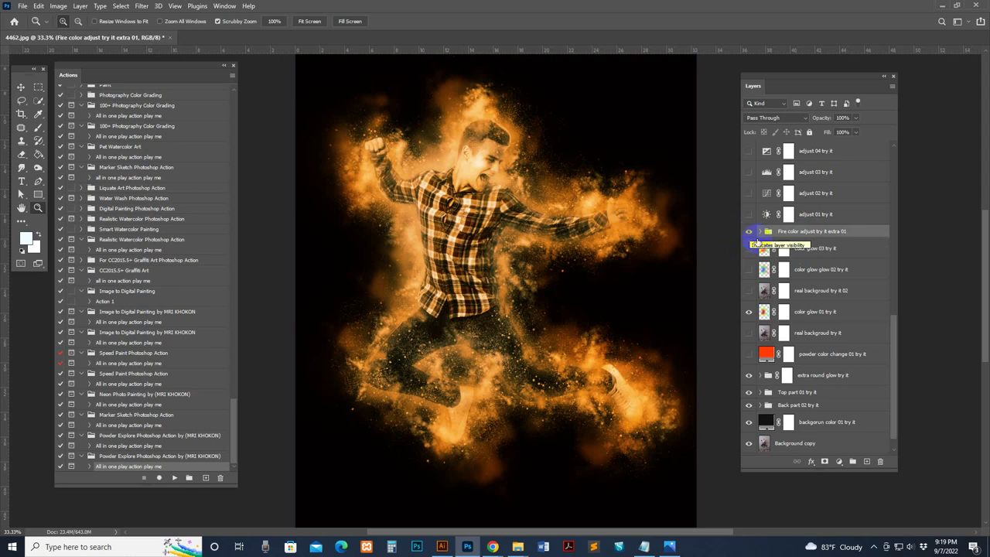
left_click(765, 215)
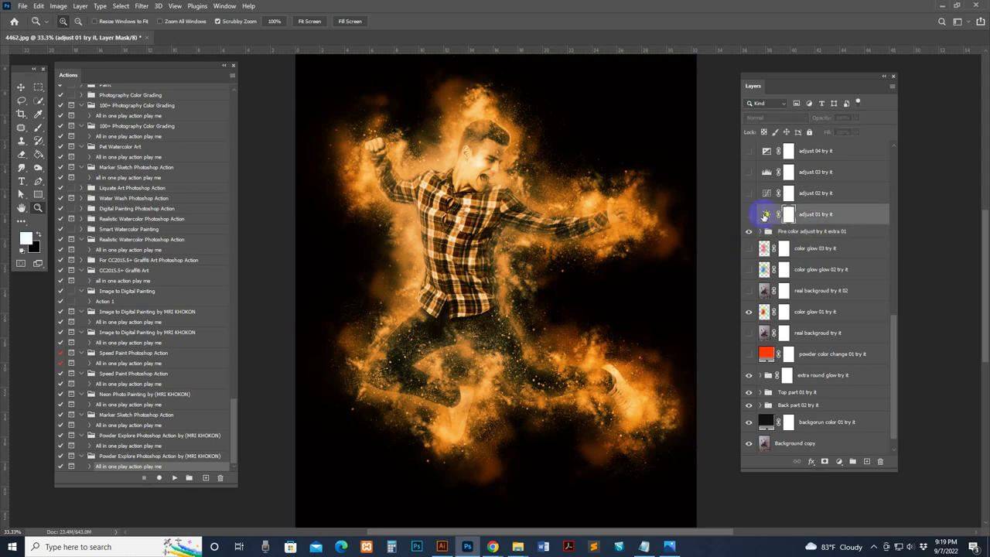
left_click(748, 216)
left_click(748, 216)
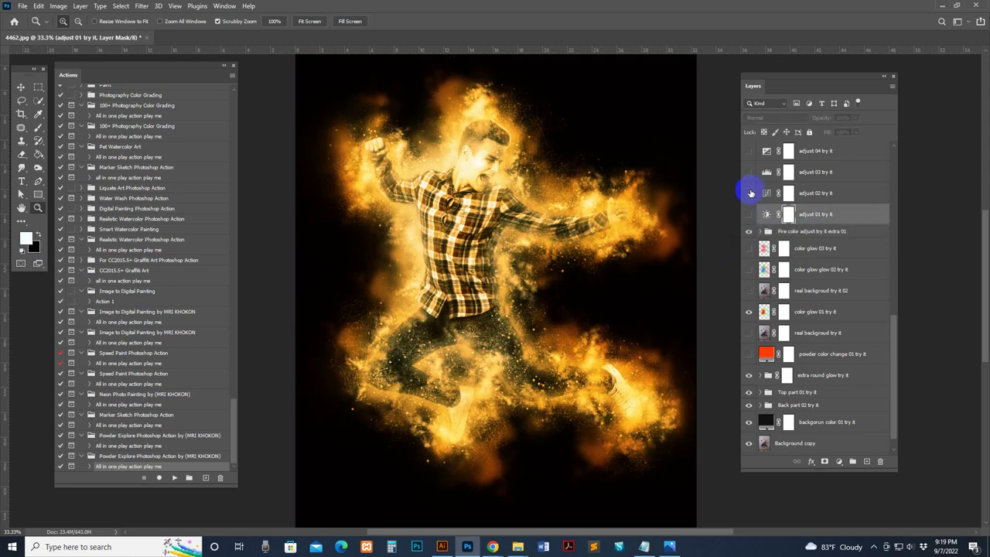
left_click(749, 194)
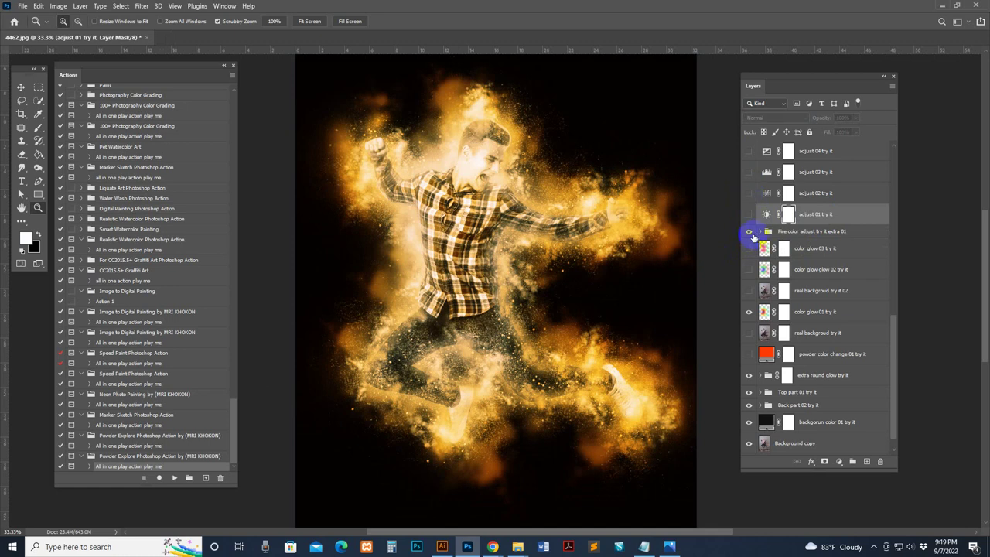
left_click(748, 231)
Set color glow 01 try it to 49% opacity and target its layer mask.
left_click(748, 311)
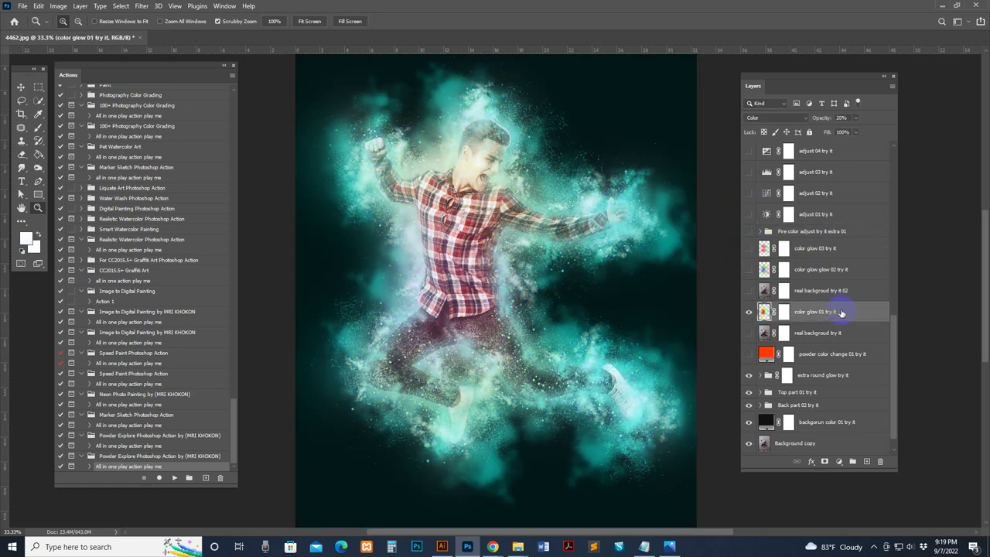
left_click(855, 118)
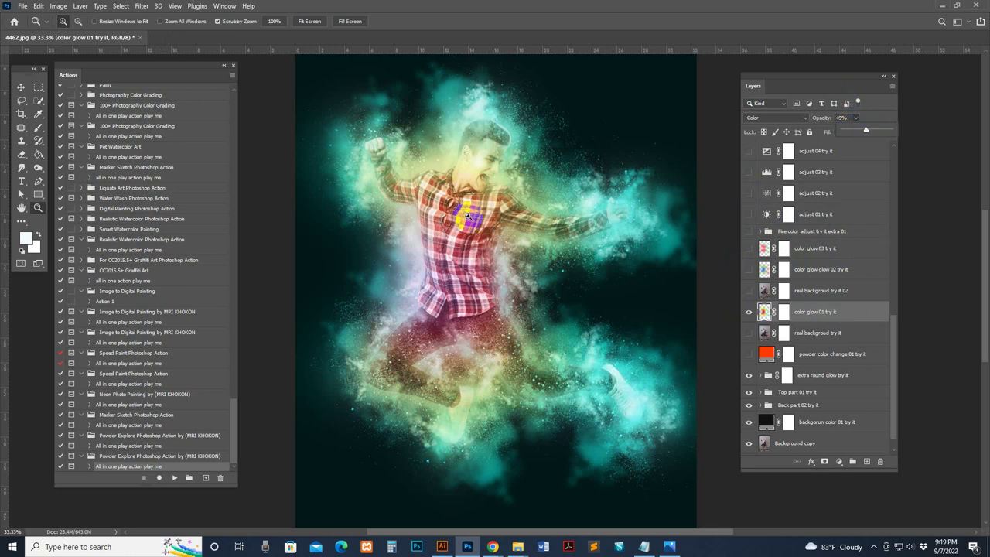
left_click(765, 311)
left_click(784, 312)
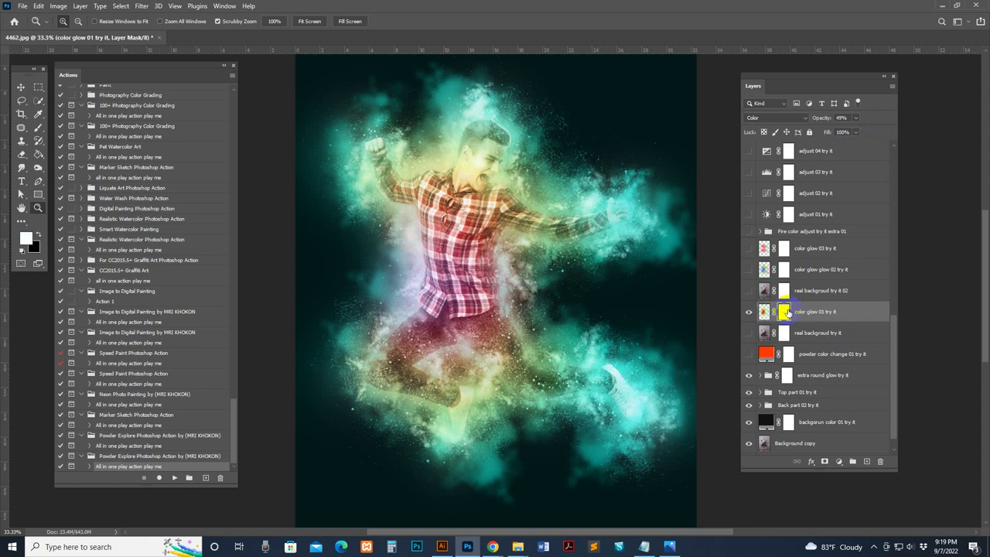
left_click(44, 122)
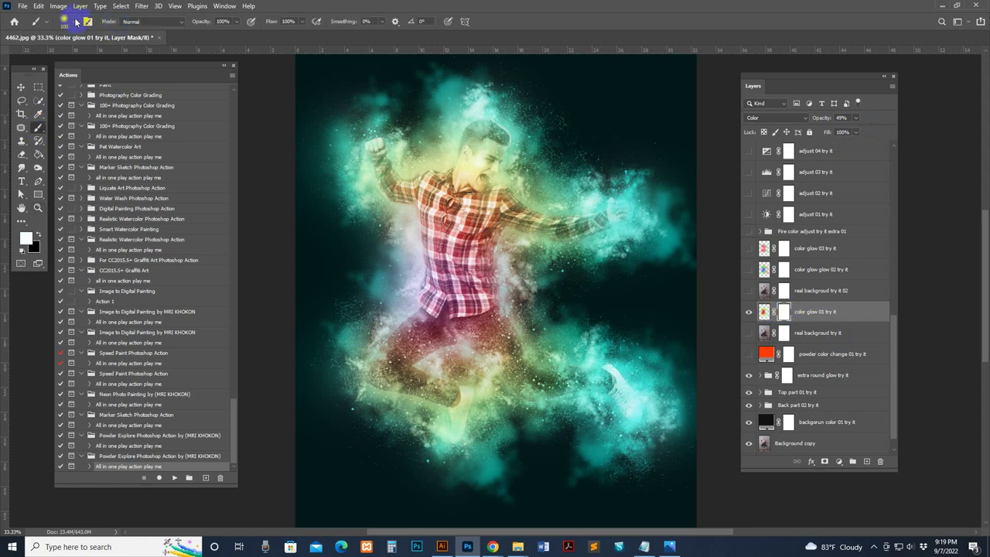
Set up a soft round black brush at size 300 for masking.
left_click(76, 20)
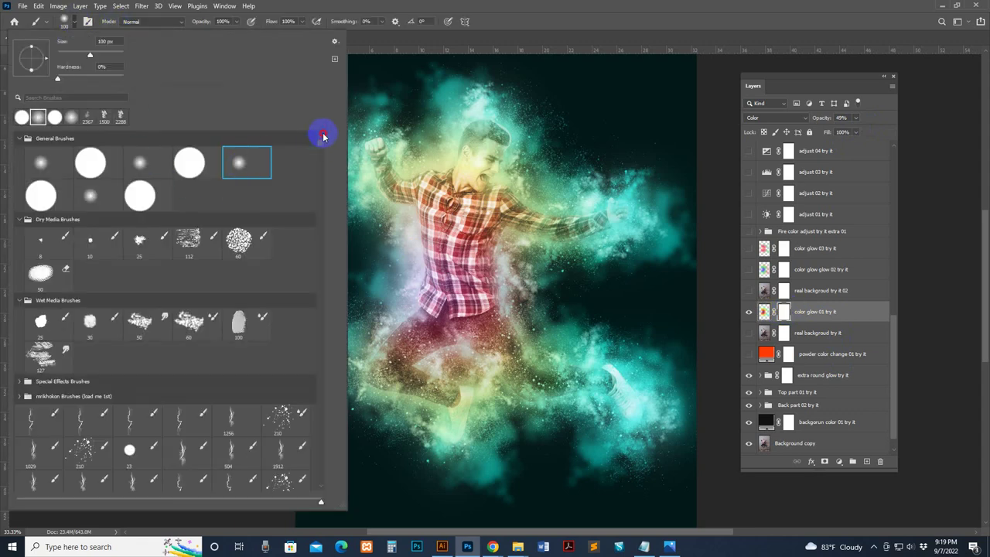
left_click(581, 11)
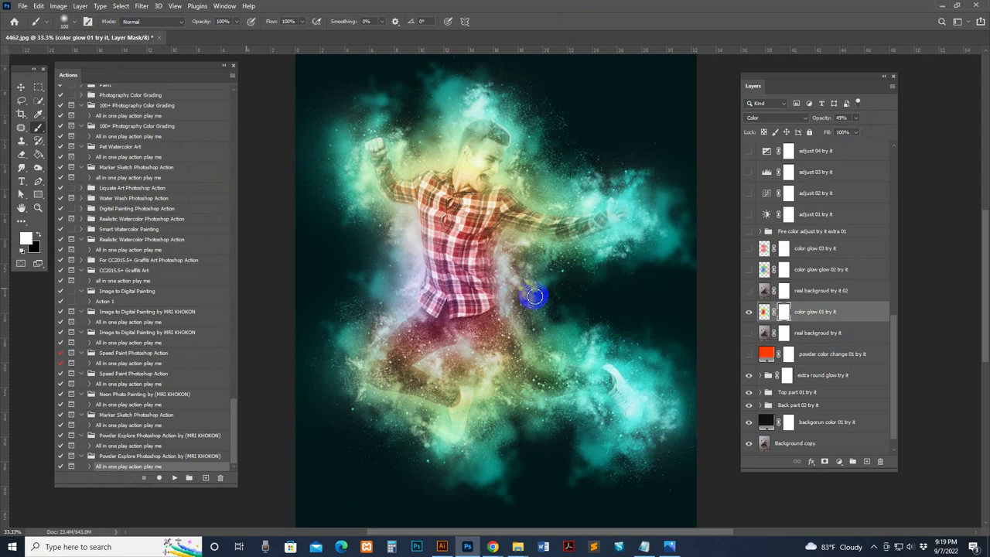
left_click(21, 251)
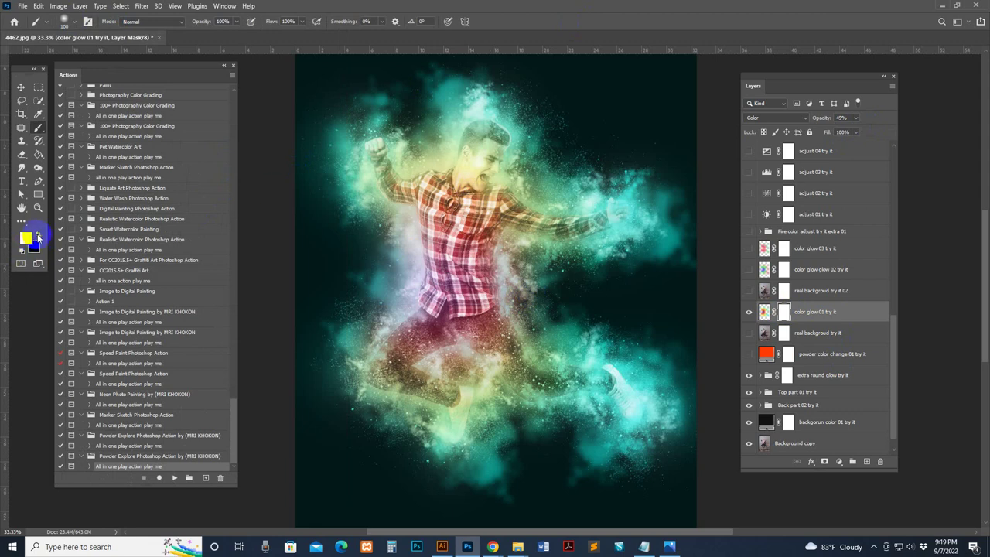
key("bracketright")
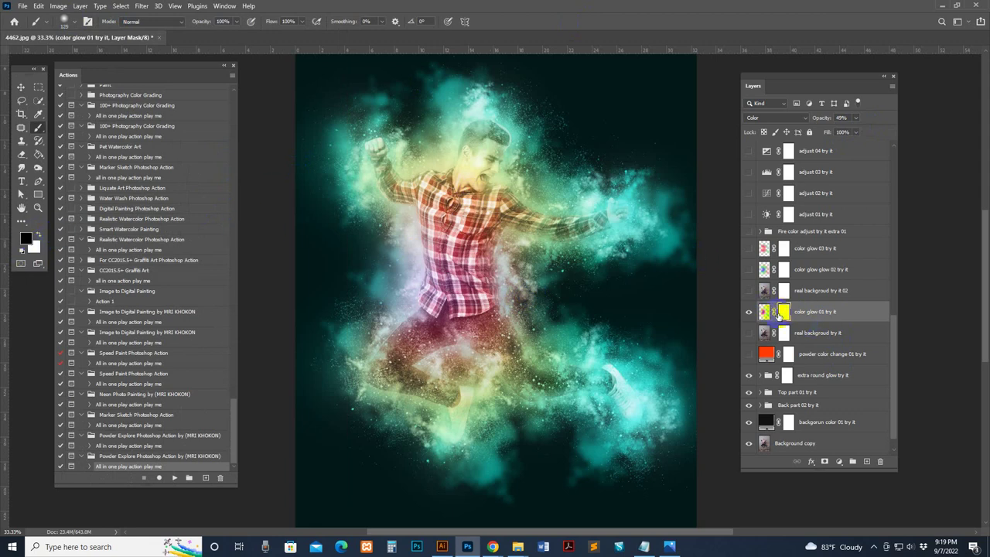
key("bracketright")
key("bracketright")
key("bracketright")
Mask the tint off the neck and chest, then swap to the real backgroud try it 02 background.
mouse_move(475, 165)
left_mouse_down()
mouse_move(426, 157)
mouse_move(475, 166)
left_mouse_up()
left_click(437, 279)
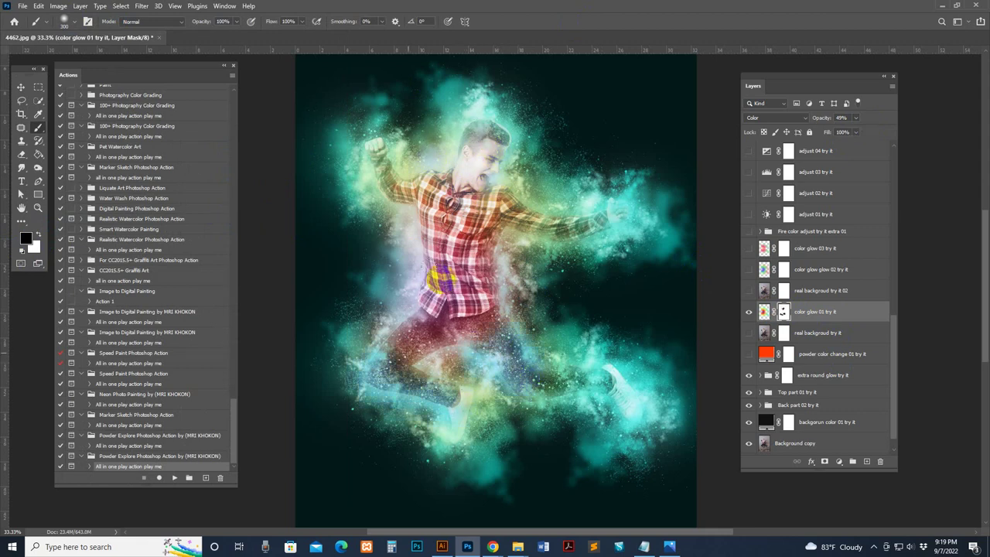
left_click(748, 312)
left_click(764, 290)
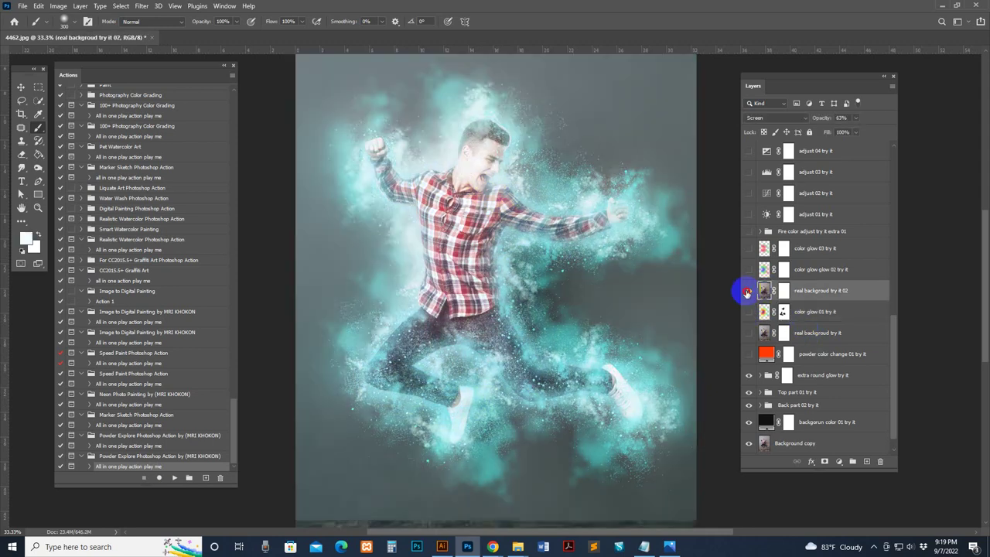
Hide the grey background to restore the dark teal look and turn on adjust 04.
left_click_drag(747, 292, 750, 166)
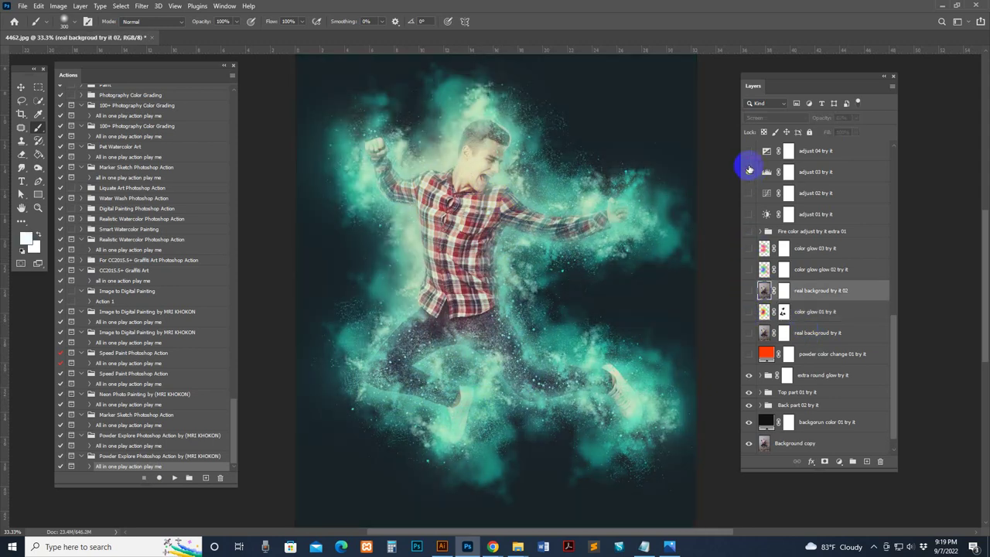
scroll(749, 232, "up", 2)
left_click(749, 236)
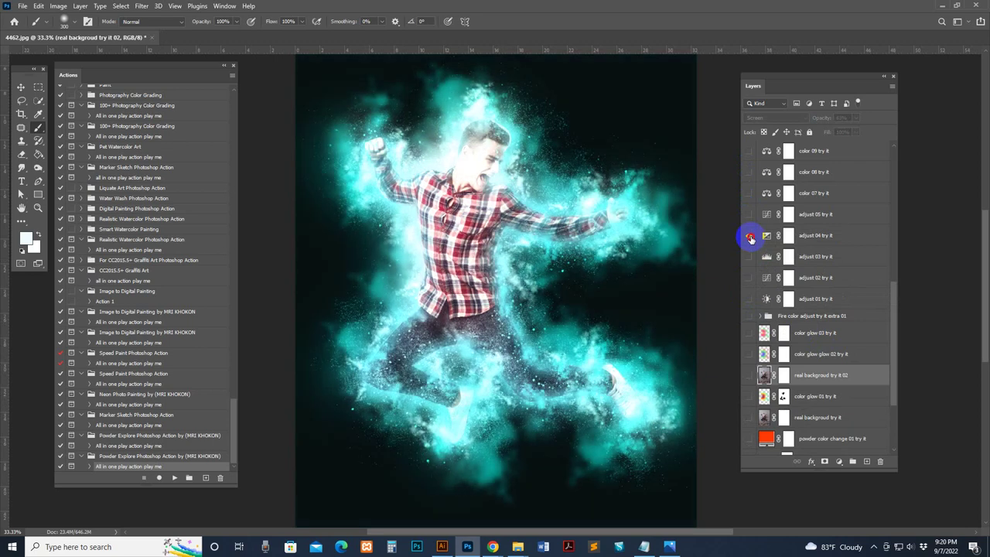
left_click(748, 236)
Paint the adjust 04 mask to remove the extra glow from the face and arm.
left_click(788, 236)
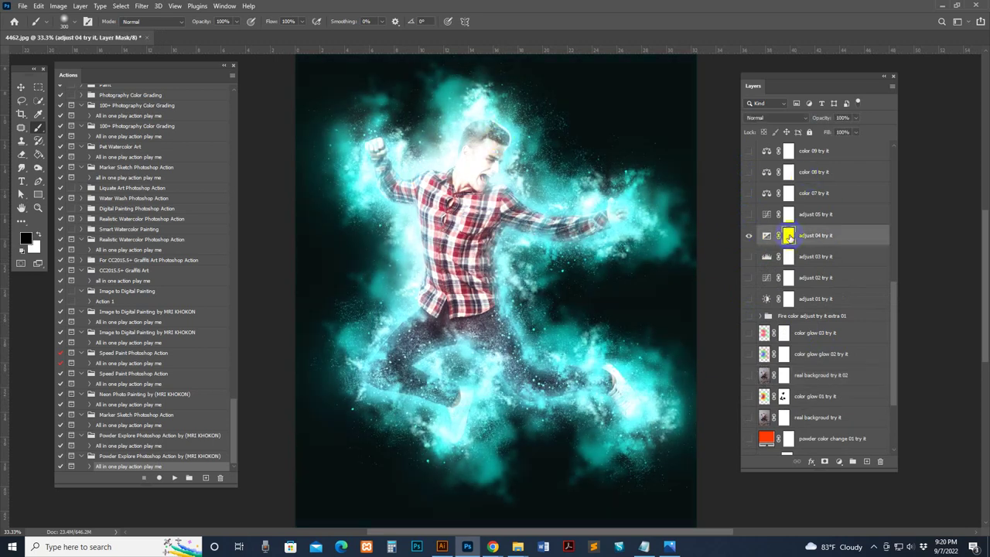
mouse_move(463, 147)
left_mouse_down()
mouse_move(477, 155)
mouse_move(447, 168)
left_mouse_up()
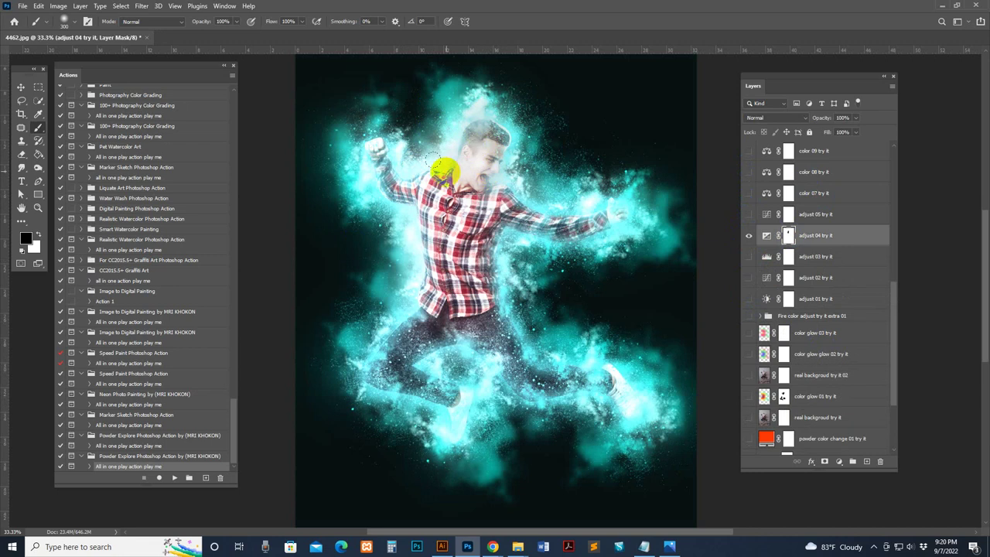
left_click_drag(627, 204, 580, 201)
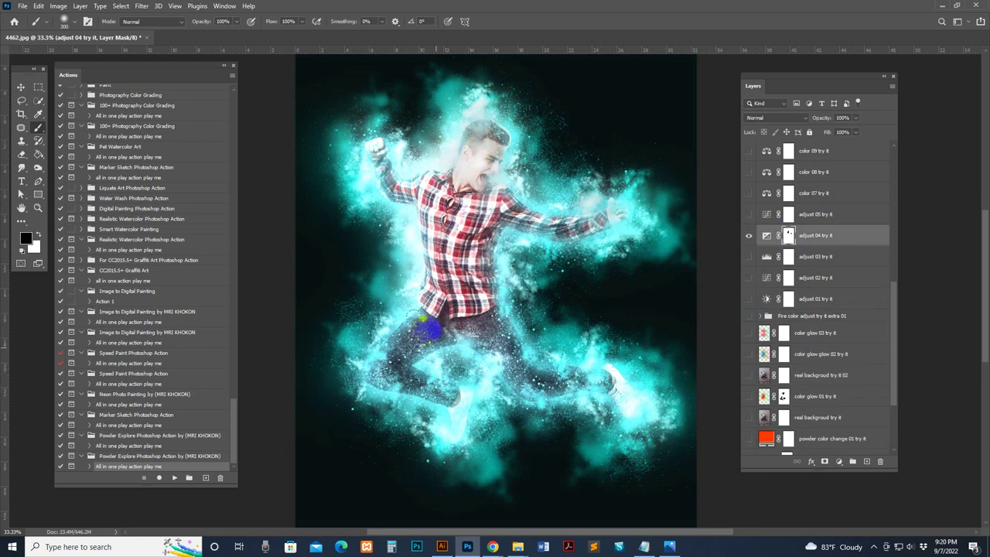
Paint the extra glow off the legs, then hide the adjust 04 glow boost.
left_click_drag(623, 374, 495, 360)
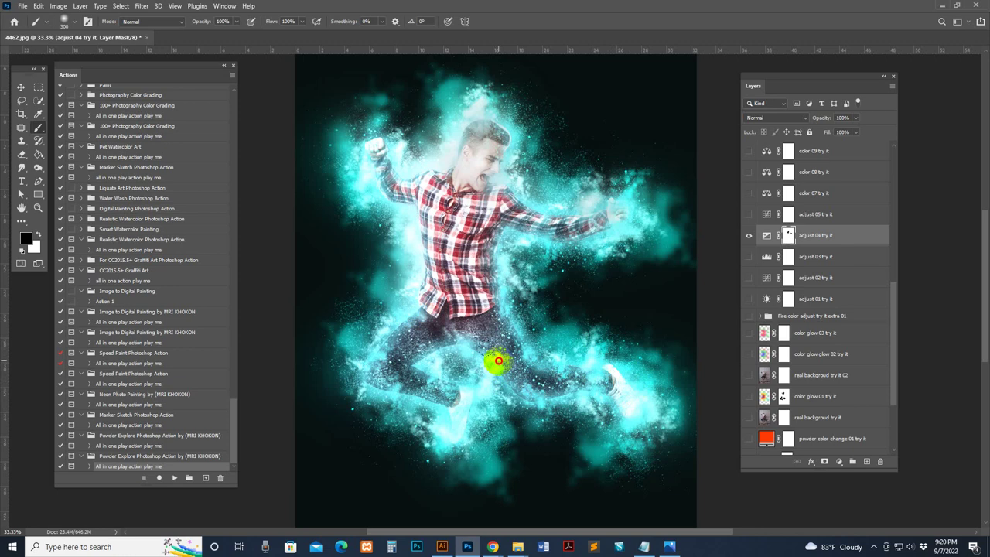
left_click(406, 160)
left_click(748, 233)
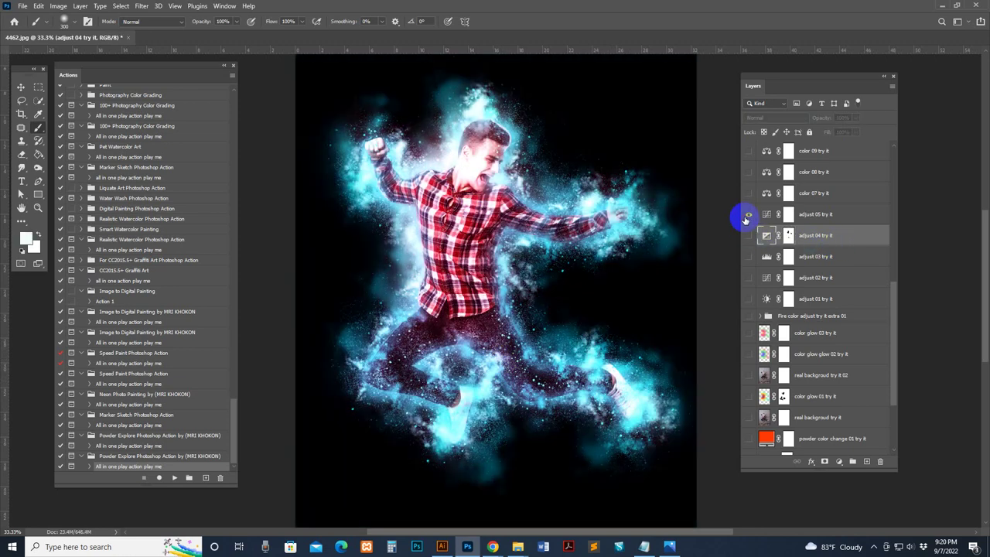
Preview colour variations from color 07 through color 11, purple, and blue color 13.
left_click(749, 193)
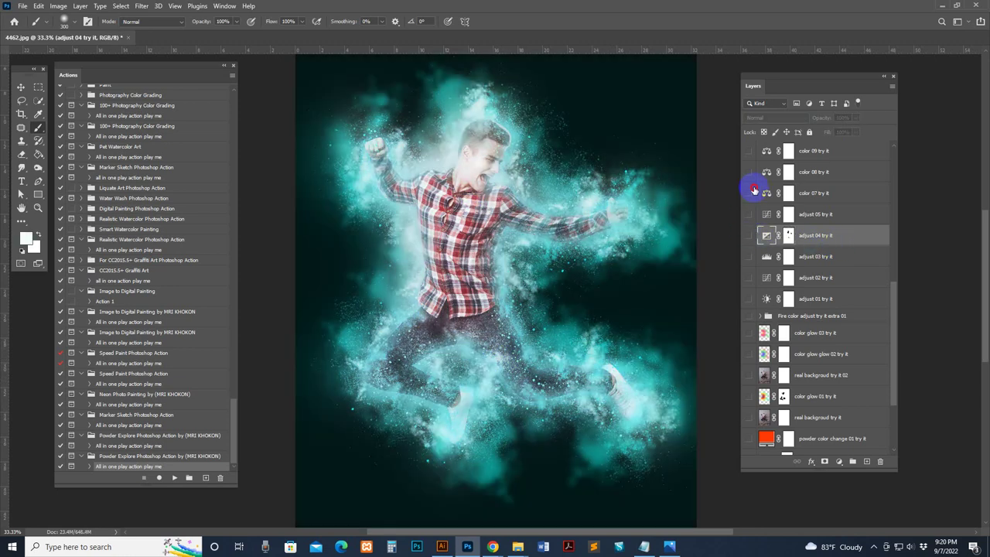
left_click(748, 192)
left_click(748, 154)
scroll(749, 155, "up", 3)
left_click(750, 240)
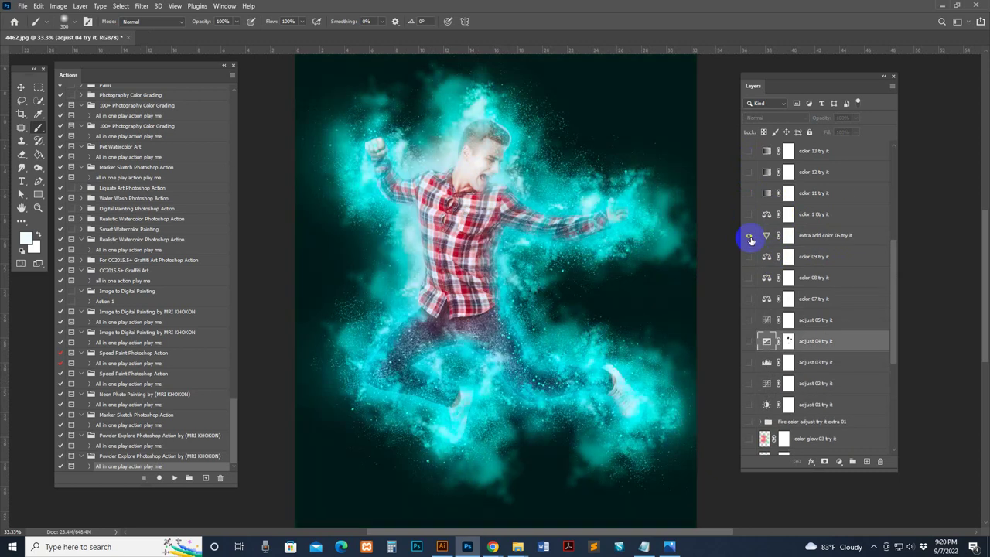
left_click(751, 215)
left_click(750, 192)
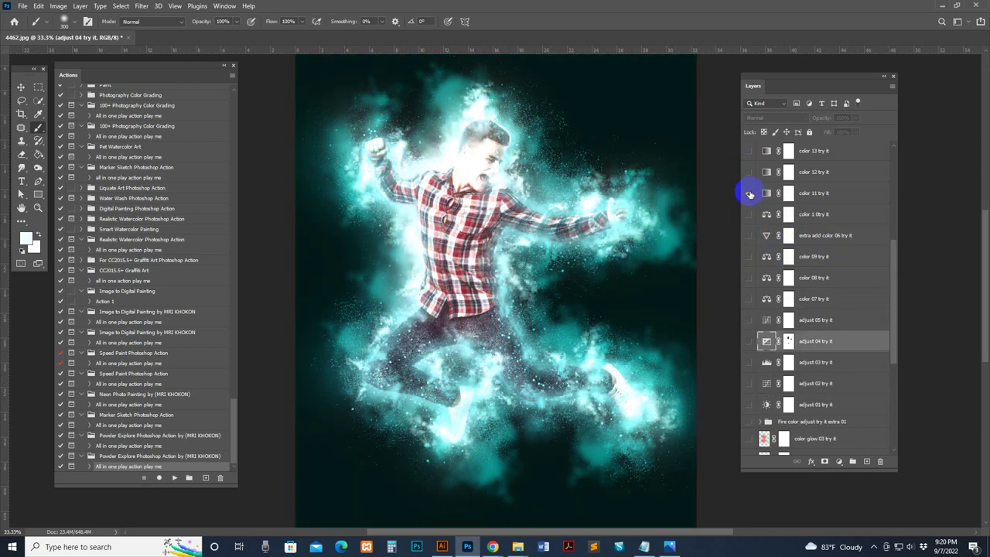
left_click(749, 194)
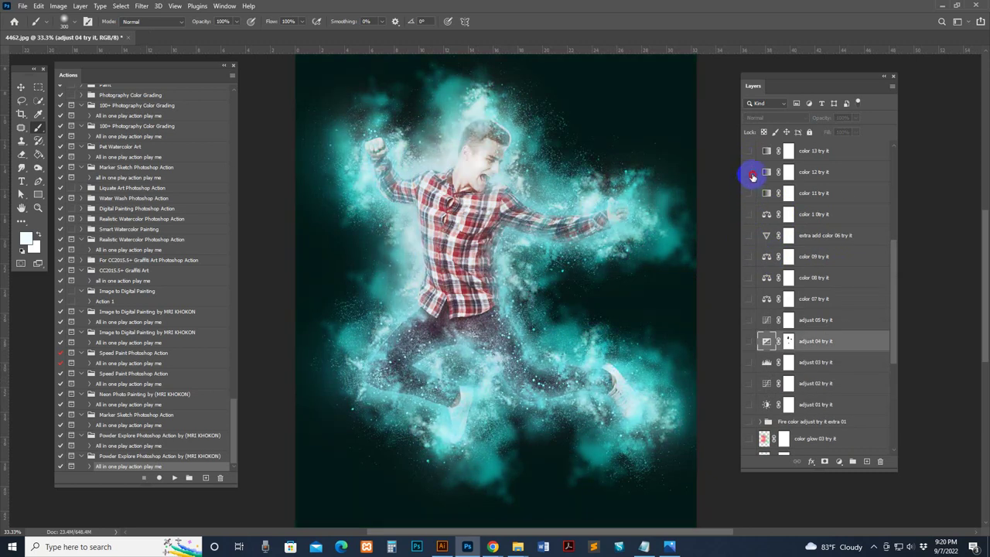
left_click(751, 172)
left_click(750, 153)
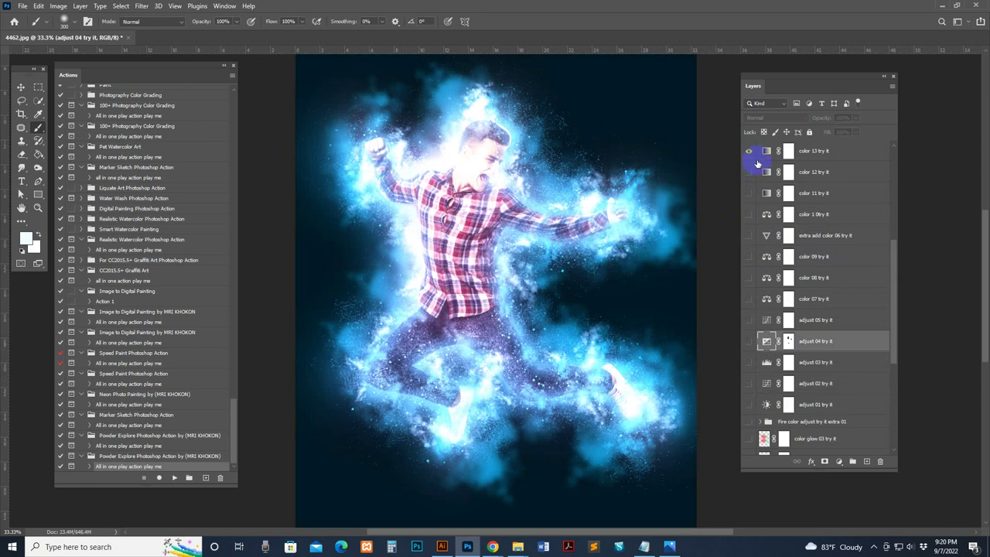
Preview color 14 to 17 and the red color changer 2 glow variations.
scroll(757, 164, "up", 3)
left_click(750, 277)
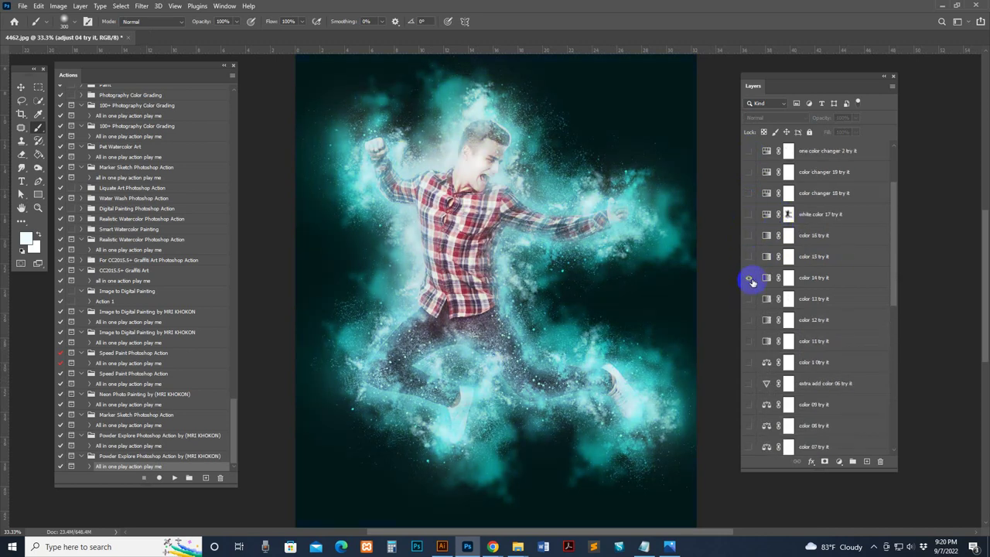
left_click(750, 277)
left_click(750, 256)
left_click(749, 235)
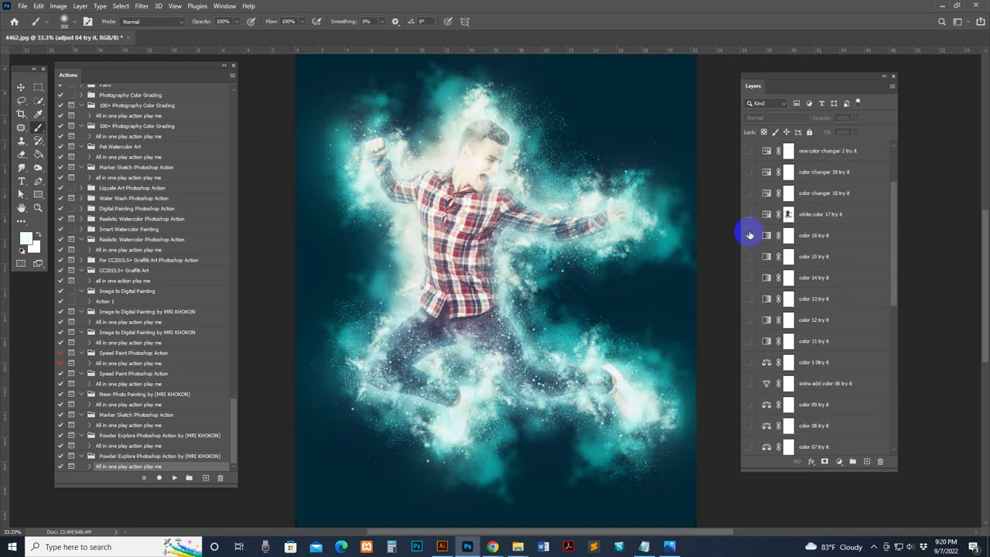
left_click(749, 214)
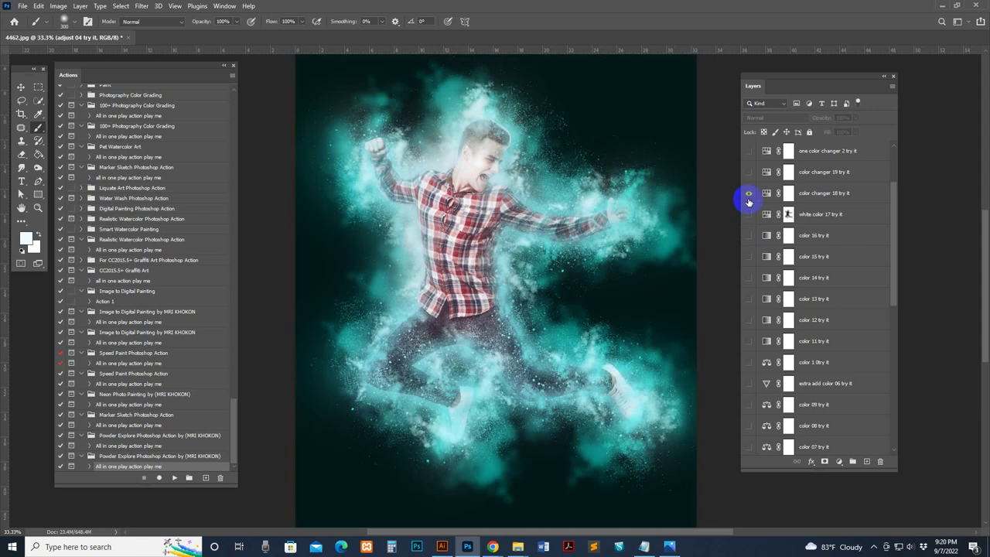
left_click(750, 192)
left_click(748, 172)
left_click(749, 150)
left_click(749, 172)
scroll(754, 200, "up", 1)
Show the crisp top layer, switch to blue color 13, and paint top extra sparkle on jeans and shoe.
left_click(750, 192)
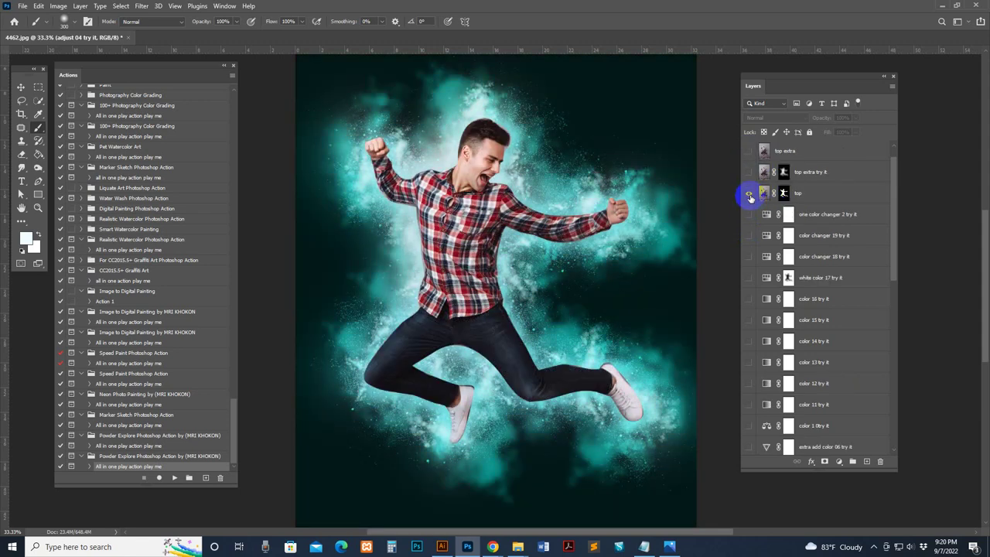
left_click(748, 171)
left_click(784, 172)
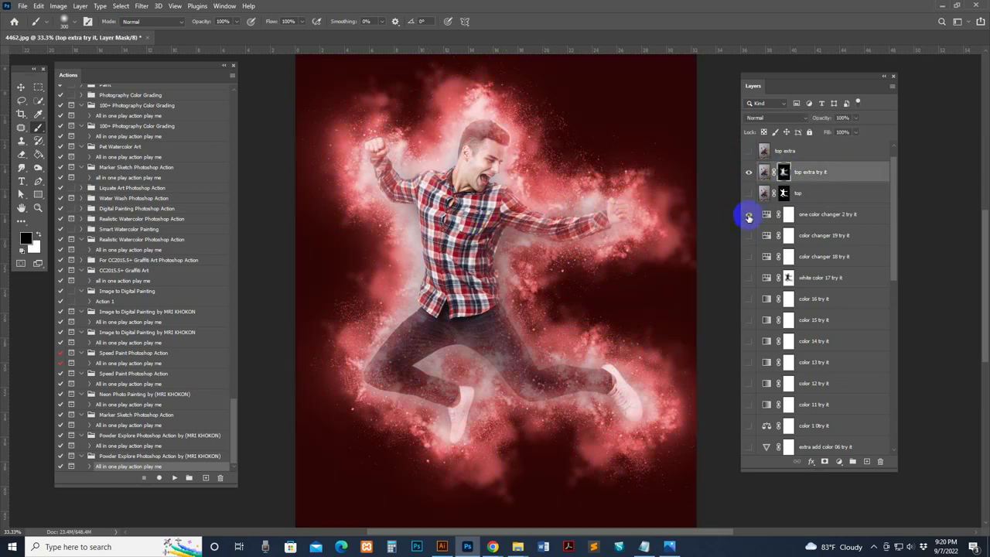
left_click(748, 300)
left_click(747, 341)
left_click(748, 362)
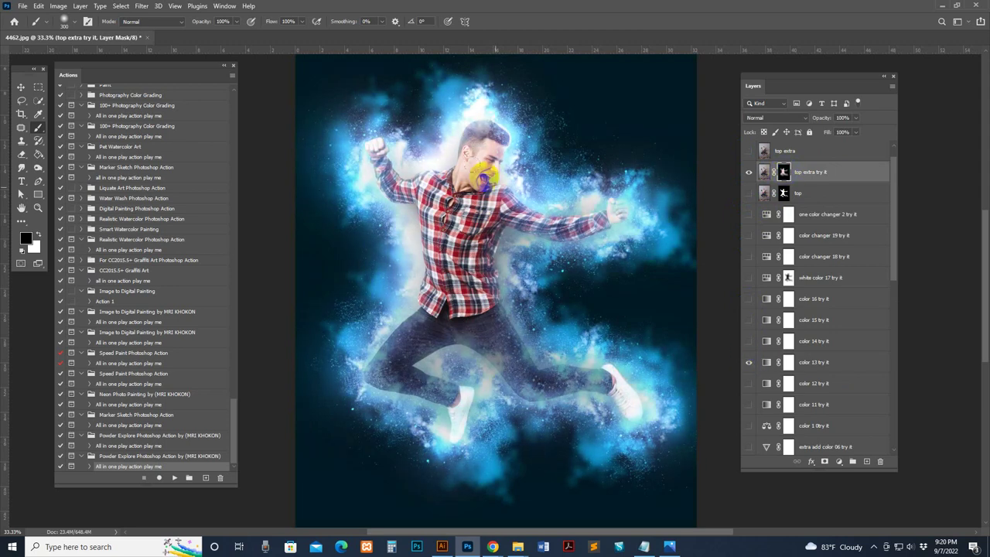
mouse_move(483, 176)
left_mouse_down()
mouse_move(473, 106)
mouse_move(409, 165)
mouse_move(404, 302)
mouse_move(472, 364)
mouse_move(469, 389)
mouse_move(479, 294)
mouse_move(526, 242)
mouse_move(511, 210)
left_mouse_up()
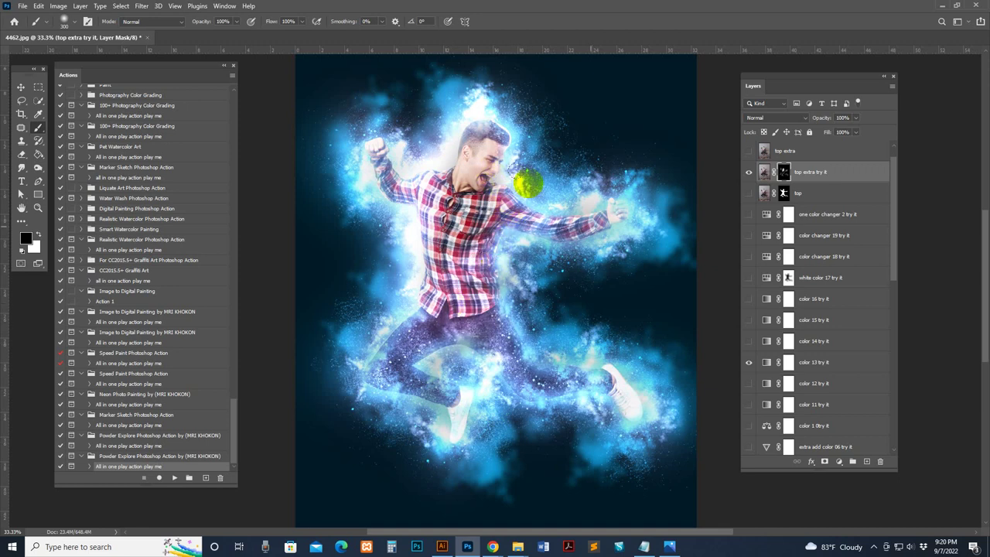
mouse_move(603, 372)
left_mouse_down()
mouse_move(644, 385)
mouse_move(409, 436)
mouse_move(513, 281)
mouse_move(488, 241)
mouse_move(420, 221)
mouse_move(405, 287)
mouse_move(579, 203)
mouse_move(582, 214)
left_mouse_up()
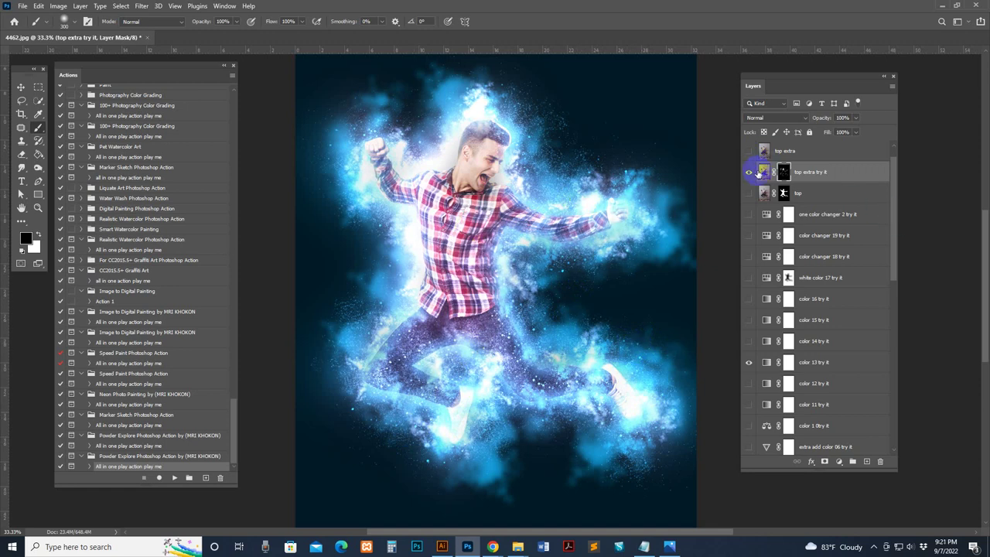
left_click(749, 172)
Close 4462.jpg without saving and drag 37335.jpg in from the Powder Explore folder.
left_click(148, 37)
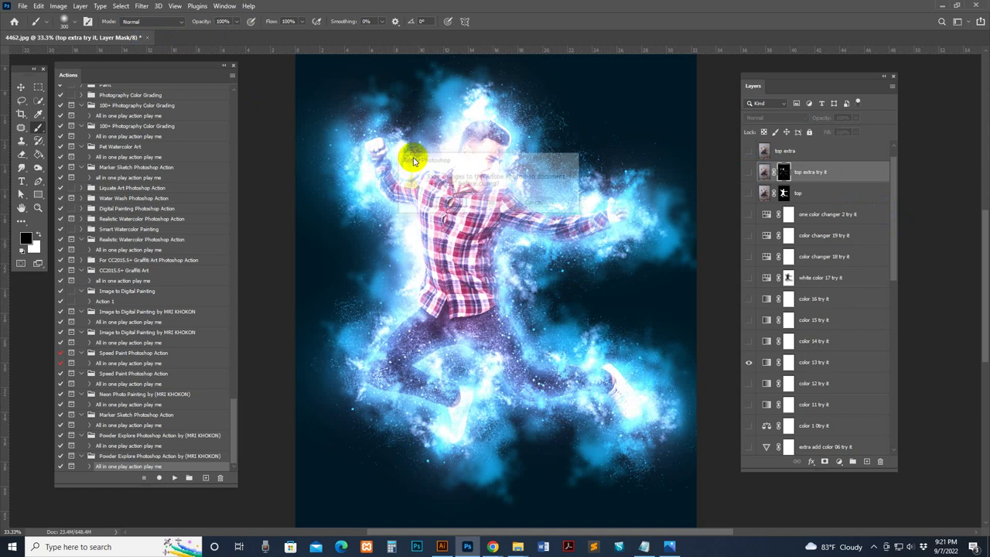
left_click(502, 205)
left_click(456, 502)
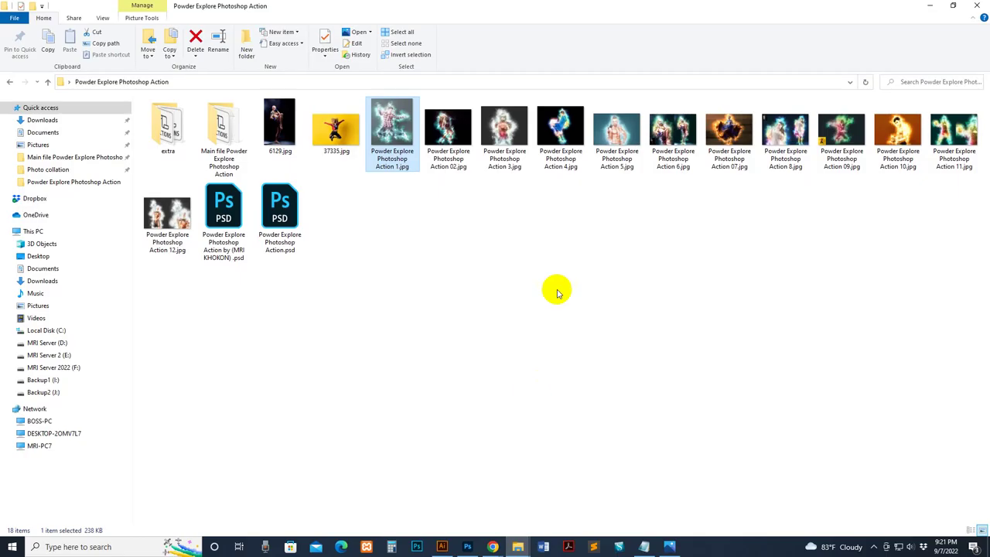
mouse_move(336, 128)
left_mouse_down()
mouse_move(470, 550)
mouse_move(479, 186)
mouse_move(491, 174)
left_mouse_up()
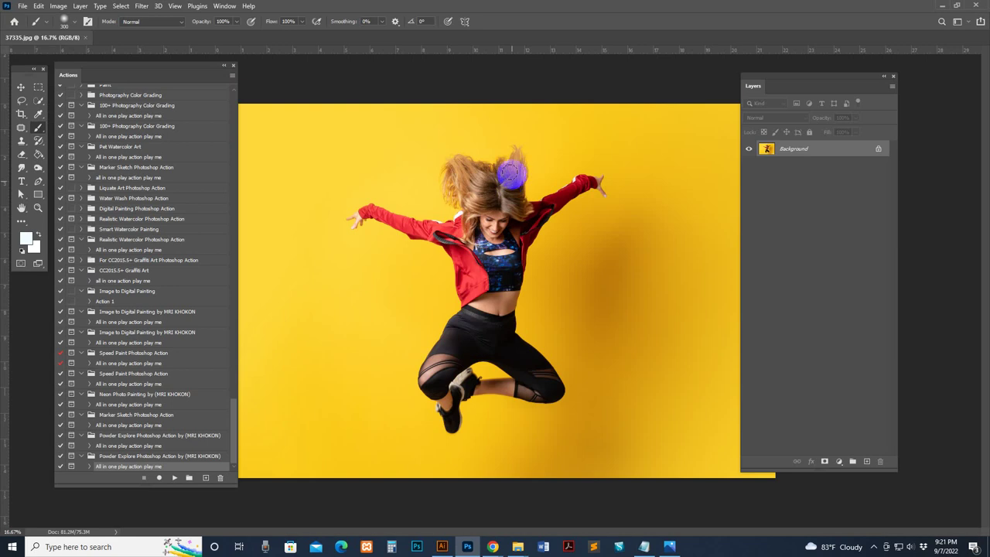
Resize the image to 3500 px wide and zoom the view to 33.3%.
left_click(58, 5)
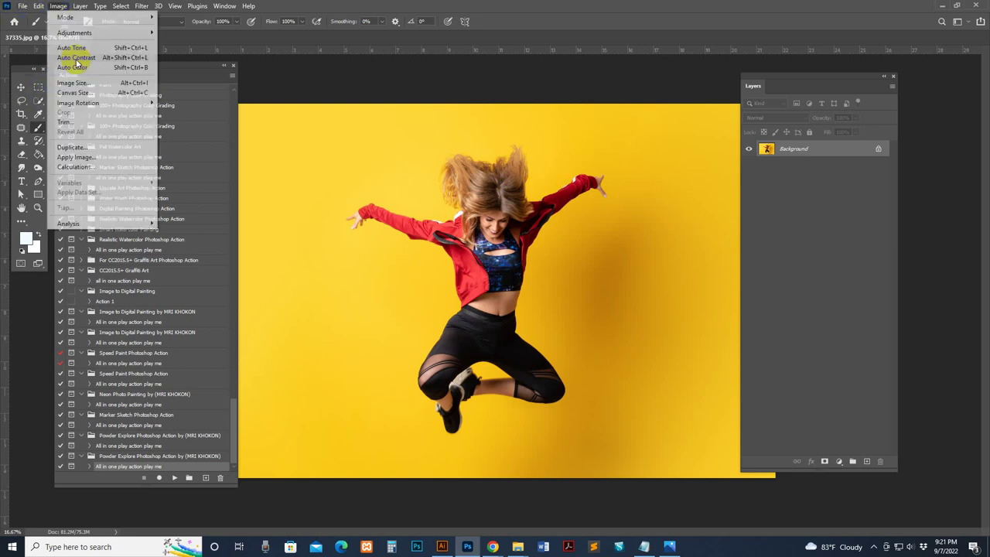
key("ctrl+alt+i")
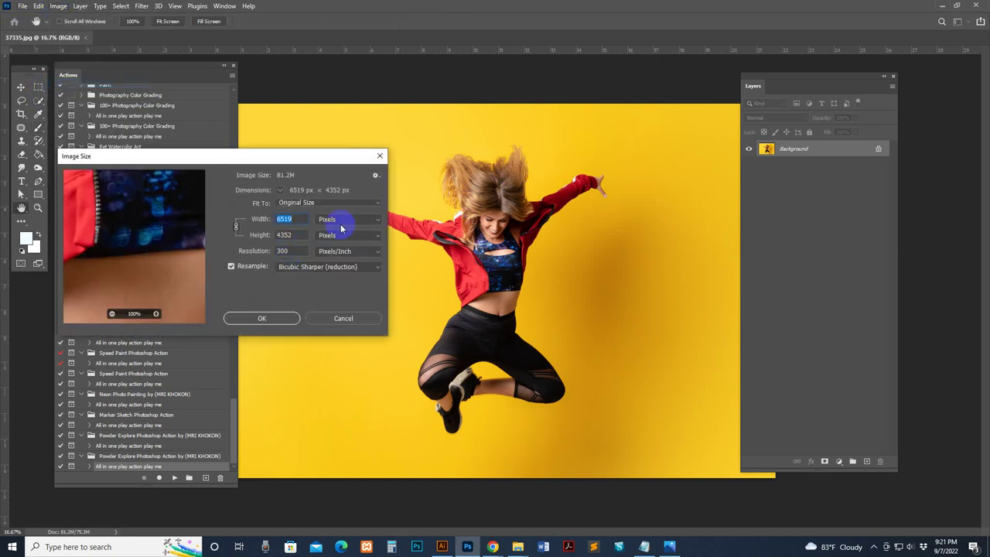
type("3500")
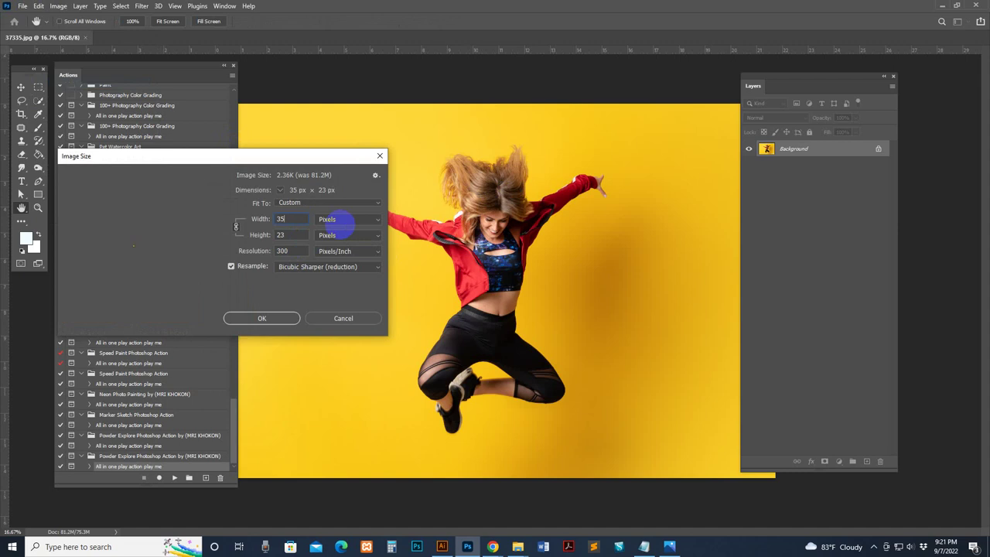
key("Return")
key("z")
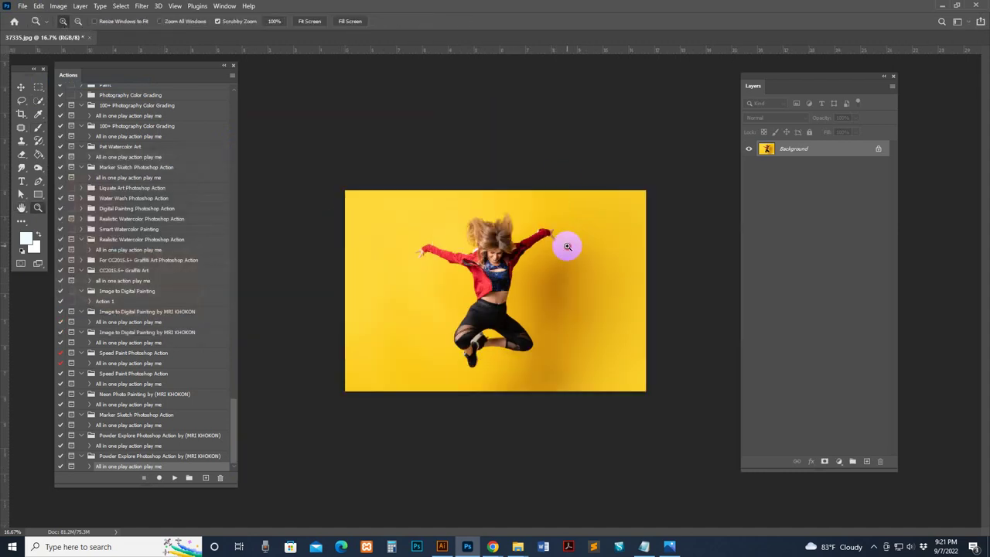
left_click(568, 246)
left_click(37, 101)
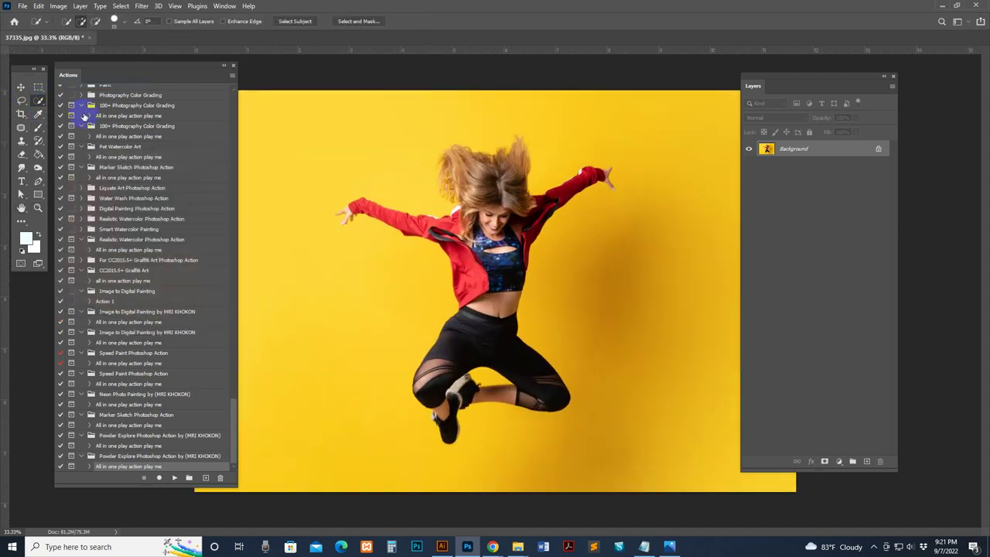
Select the woman as the subject and add a new layer named brush.
left_click(302, 20)
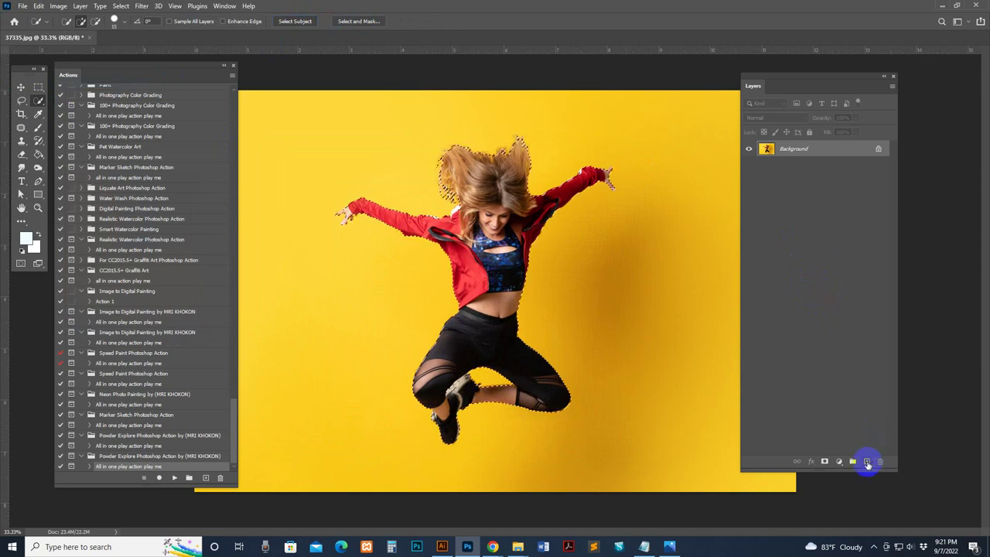
left_click(866, 461)
double_click(787, 149)
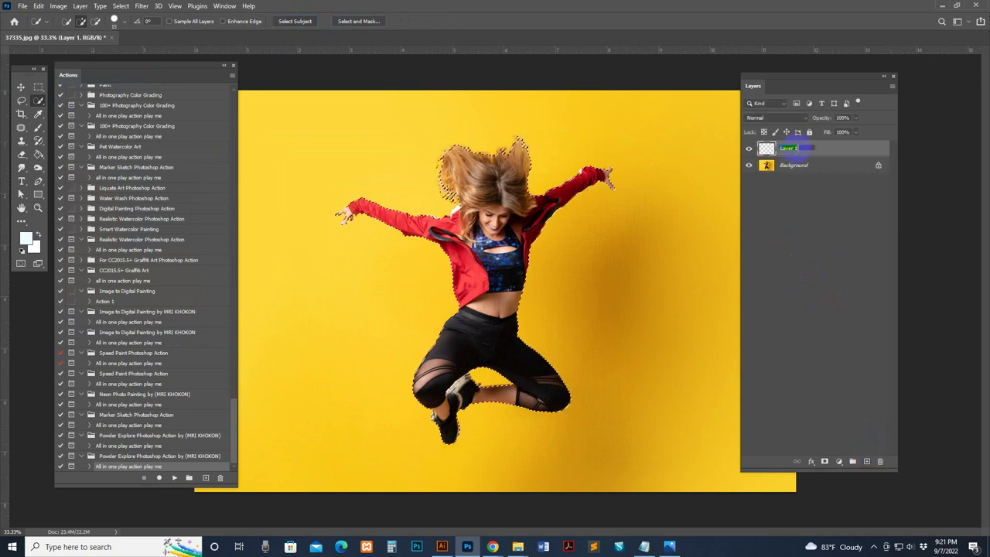
type("brush")
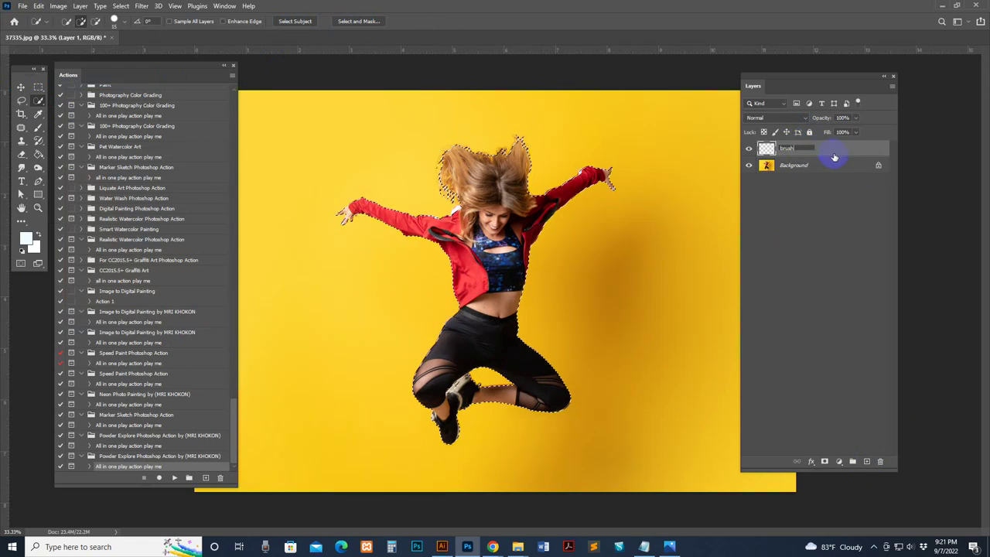
left_click(688, 149)
Fill the woman's selected silhouette with pure red using the Paint Bucket.
left_click(40, 153)
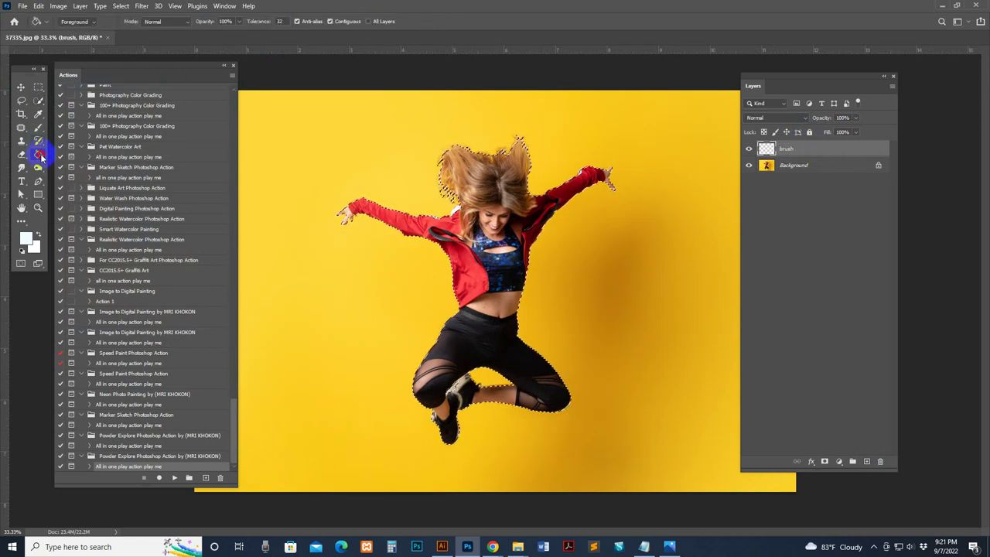
left_click(826, 202)
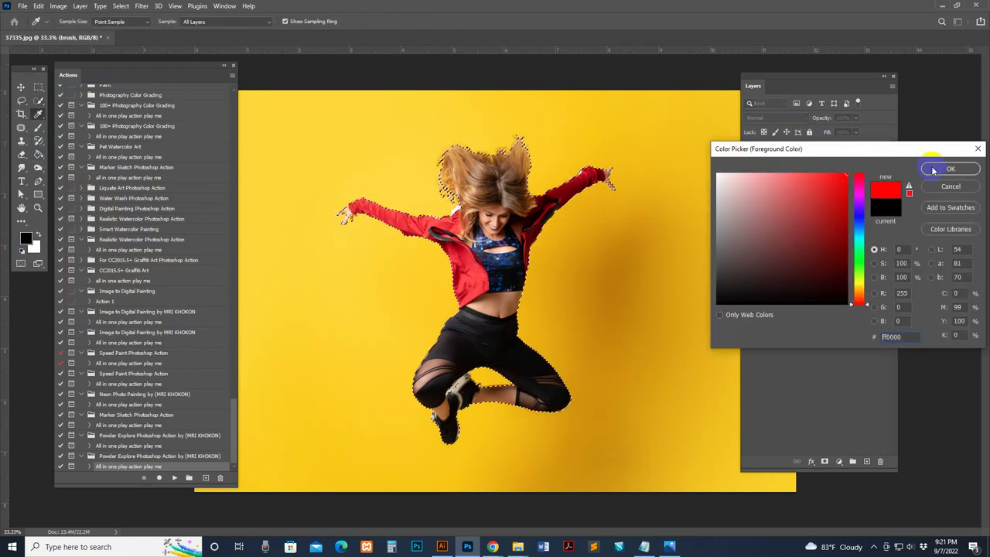
left_click(951, 169)
key("g")
left_click(497, 254)
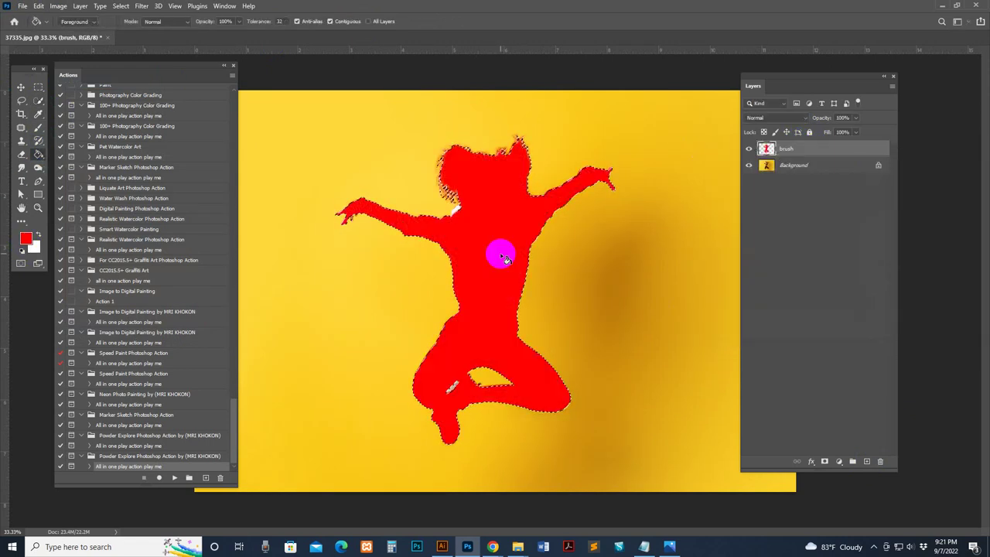
left_click(121, 5)
Deselect the figure and switch to a round Brush preset.
left_click(155, 27)
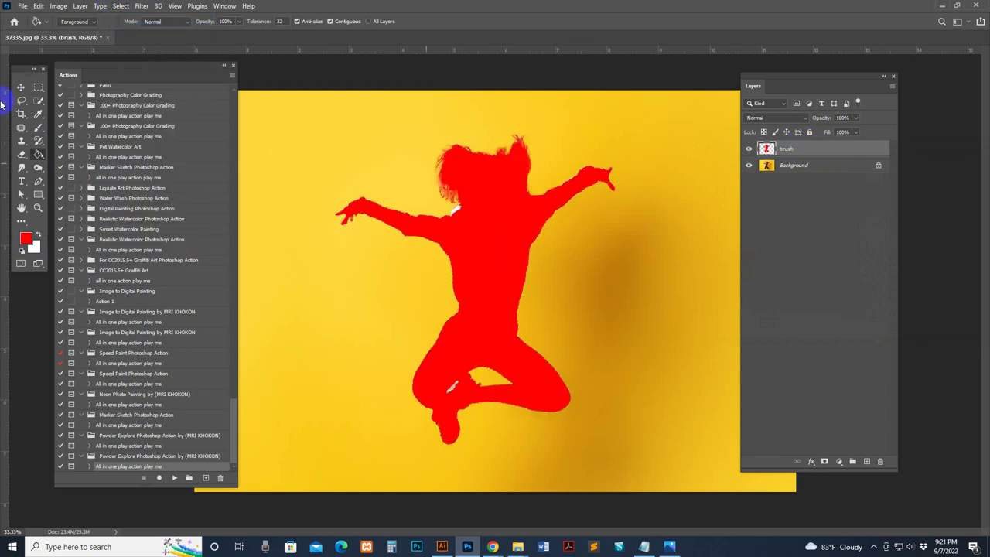
left_click(38, 128)
right_click(508, 210)
left_click(632, 221)
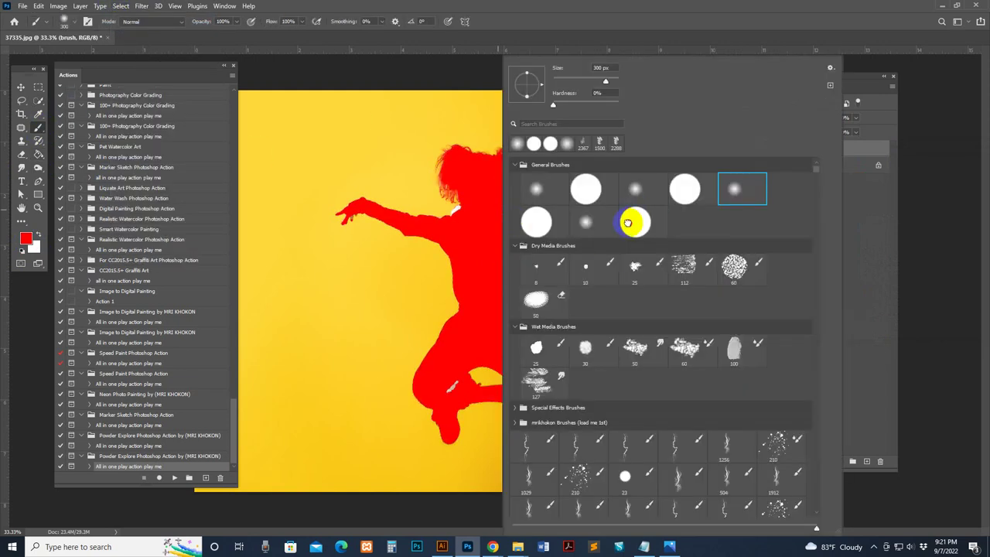
left_click(490, 225)
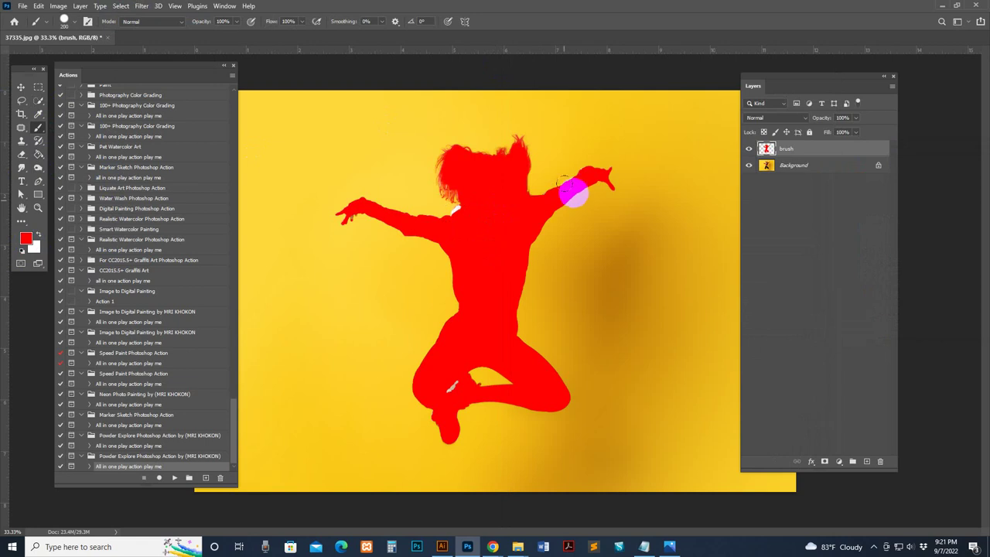
Paint over white specks on the shoulder, leg and both hands, then play the Powder Explore action.
left_click(747, 150)
key("ctrl+z")
left_click_drag(464, 209, 455, 219)
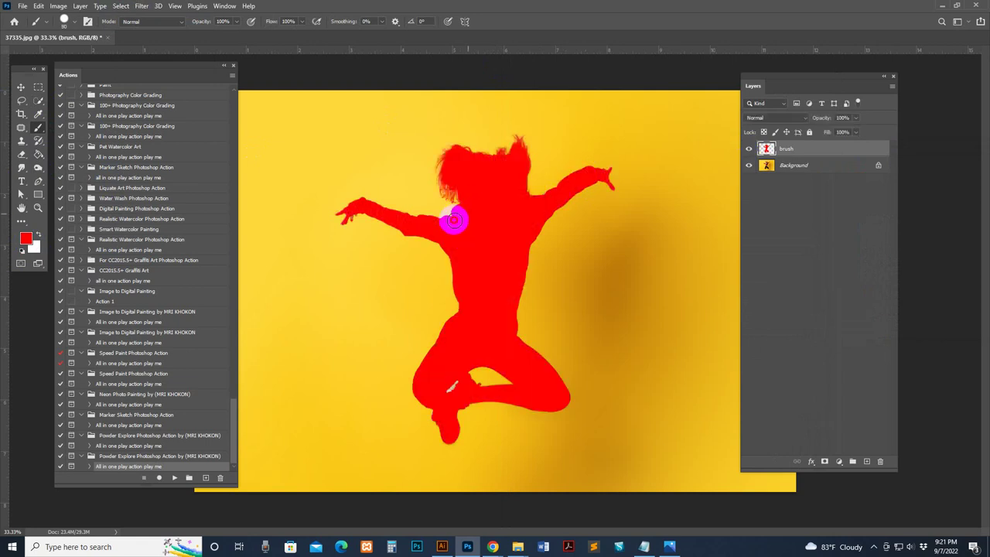
left_click_drag(454, 372, 451, 378)
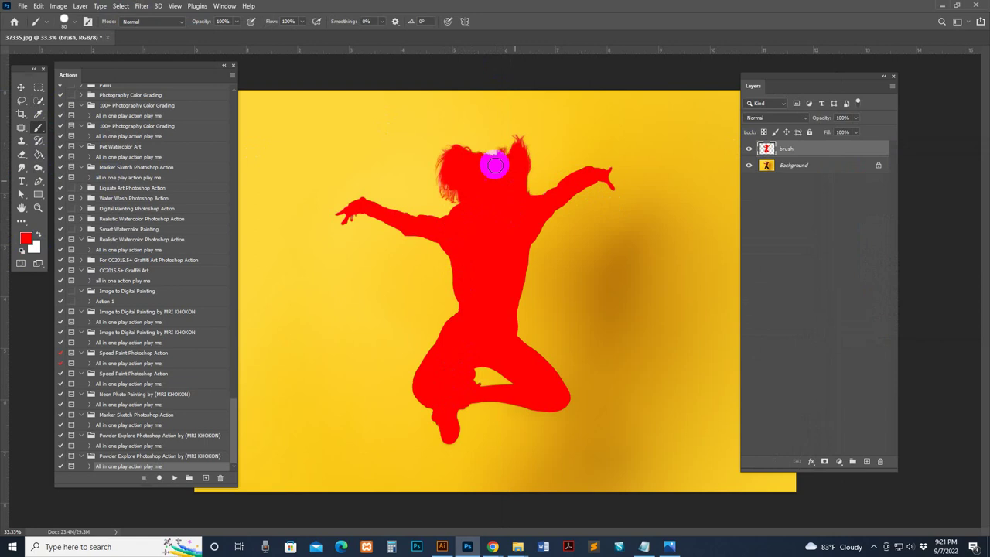
left_click(355, 217)
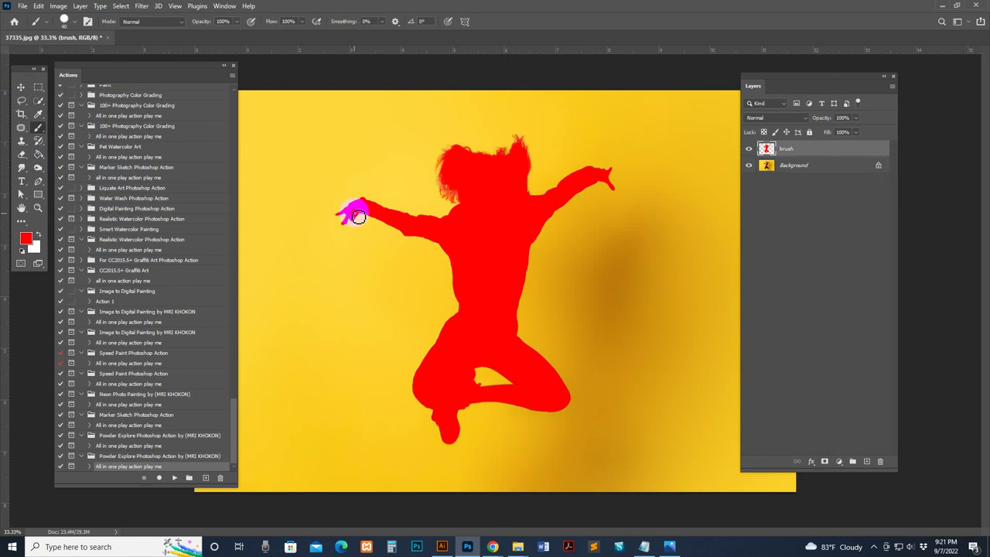
left_click(610, 188)
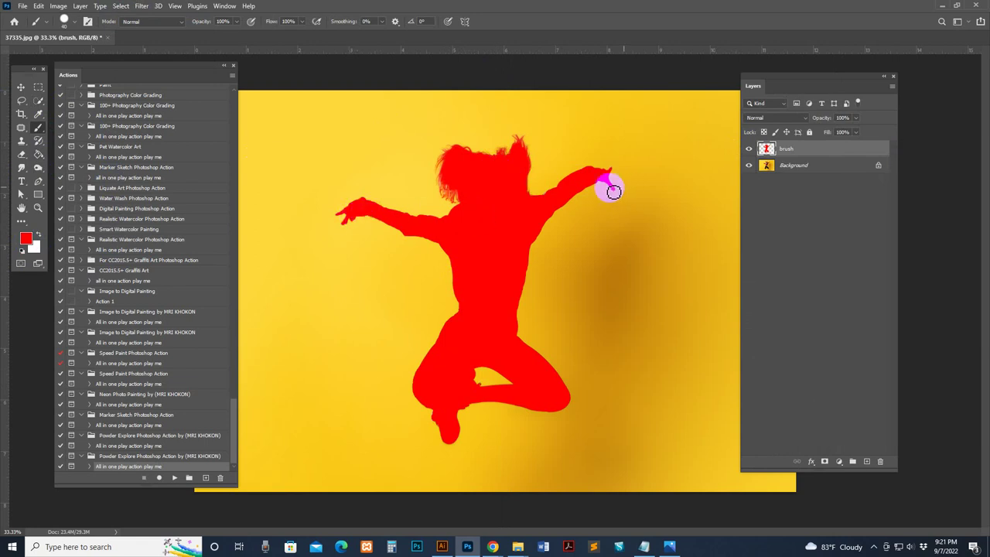
left_click(176, 476)
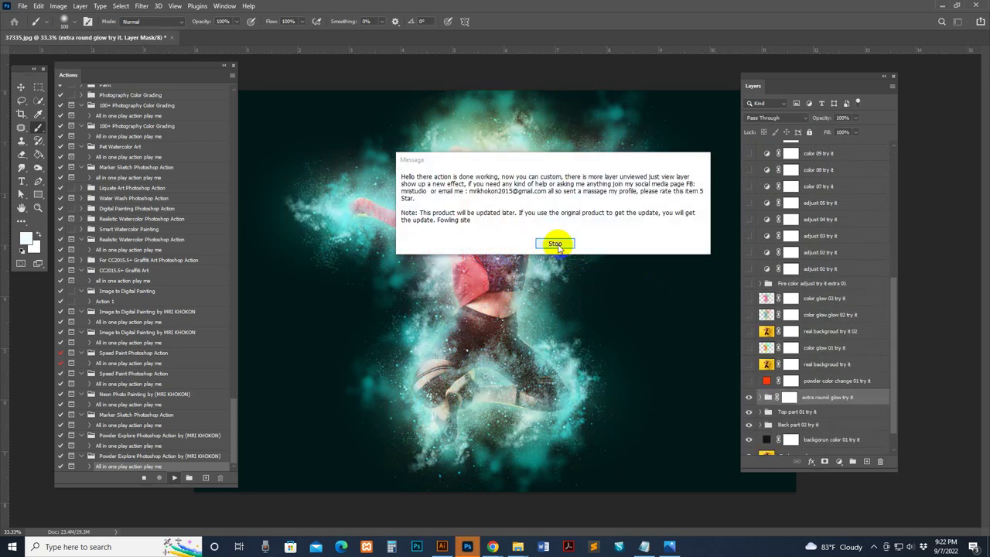
Dismiss the completion message, zoom into the finished effect and expand the Top part 01 group.
left_click(557, 245)
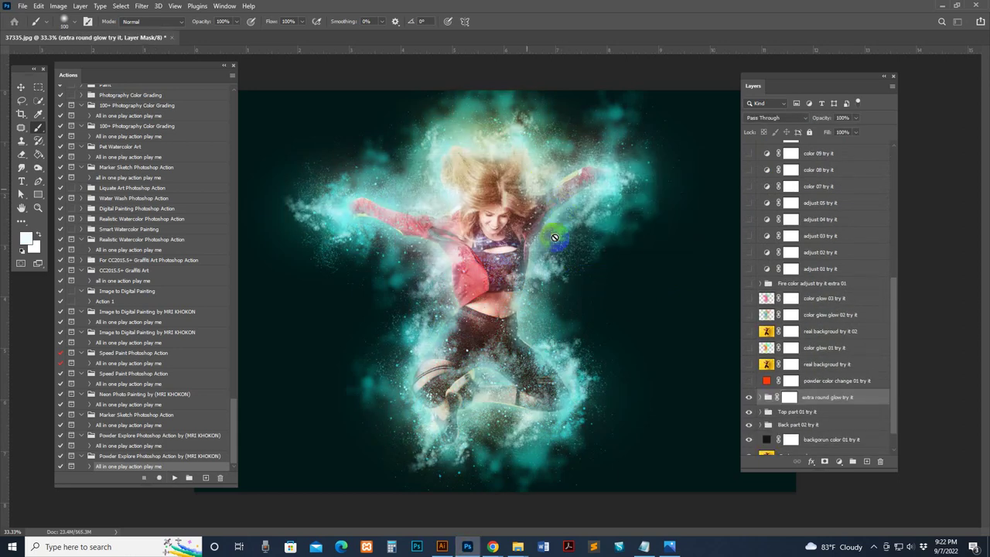
left_click(526, 185)
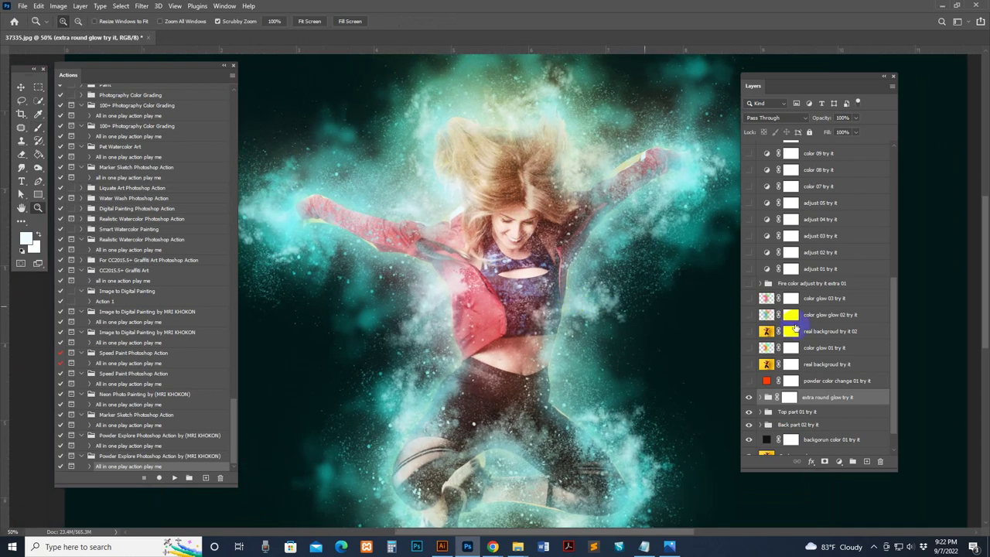
scroll(792, 348, "down", 2)
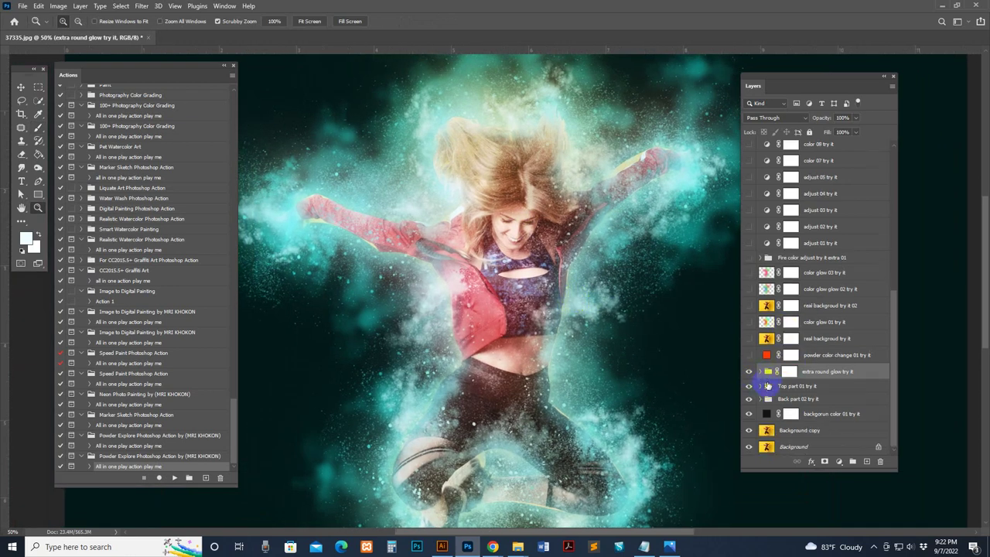
left_click(762, 386)
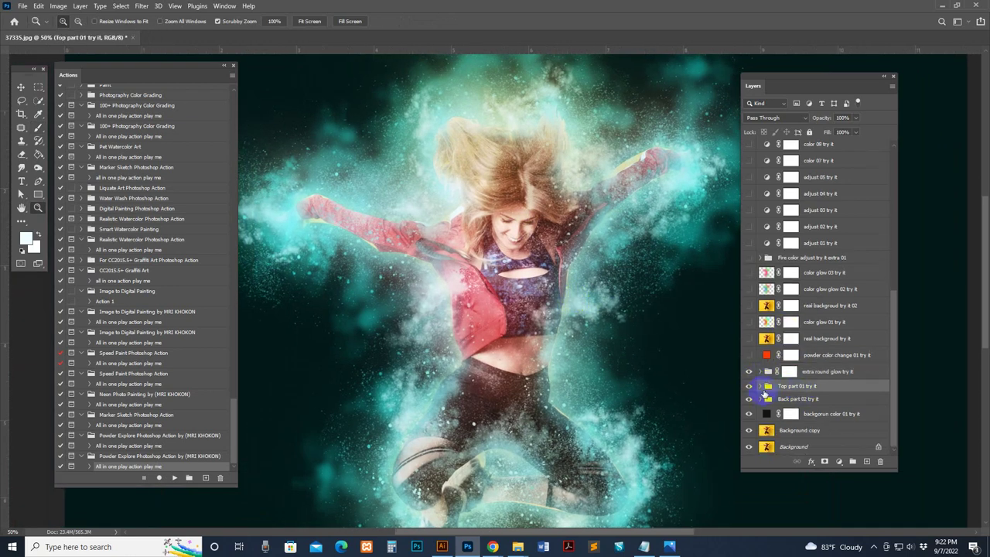
left_click(761, 386)
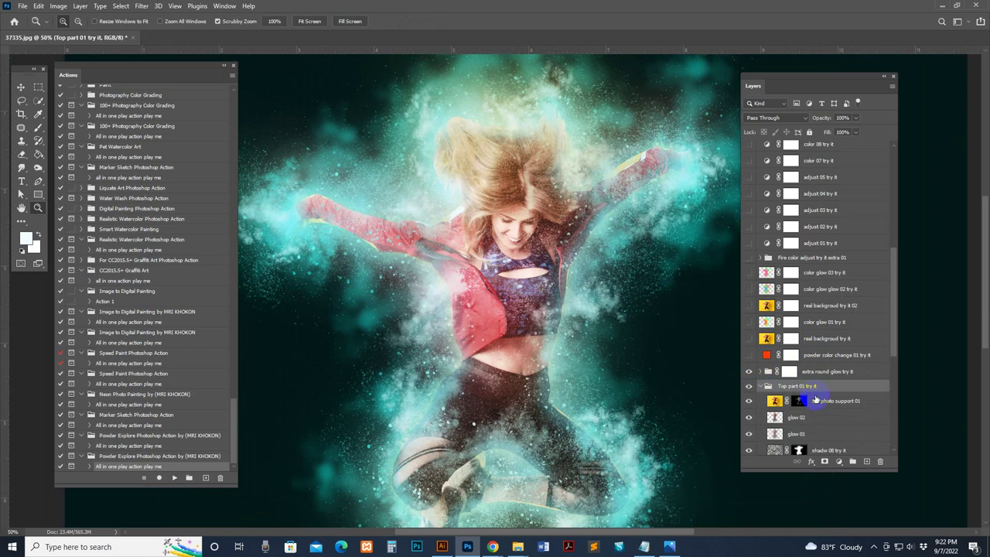
scroll(816, 398, "down", 5)
Preview the star extra sparkles and photo 2 support layer by toggling their visibility.
left_click(835, 368)
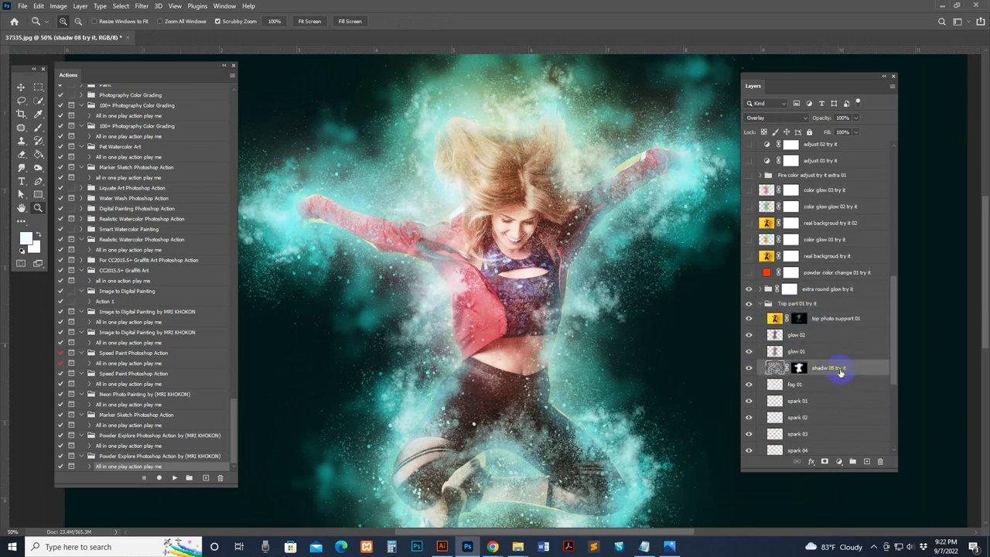
scroll(831, 375, "down", 10)
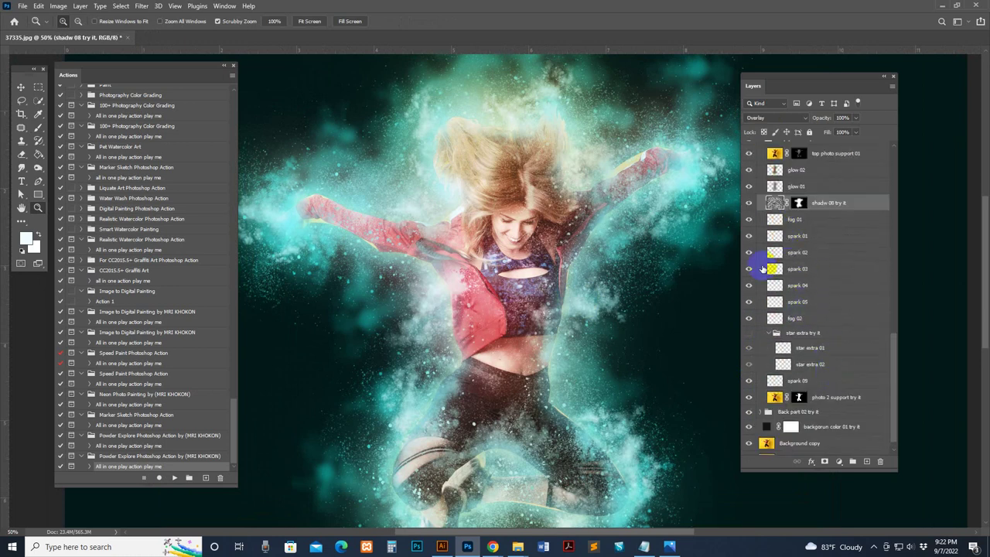
left_click(804, 335)
left_click(749, 335)
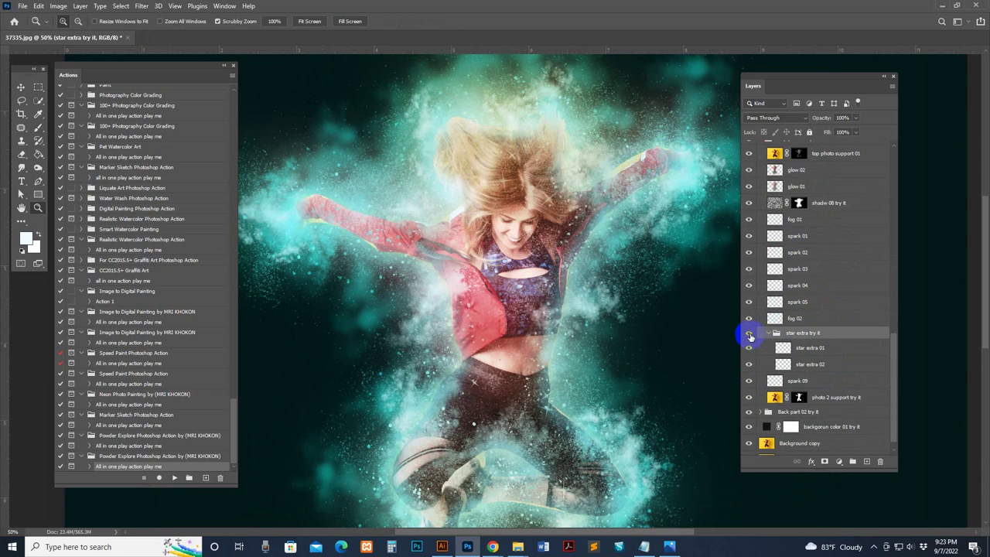
left_click(750, 336)
scroll(812, 352, "down", 1)
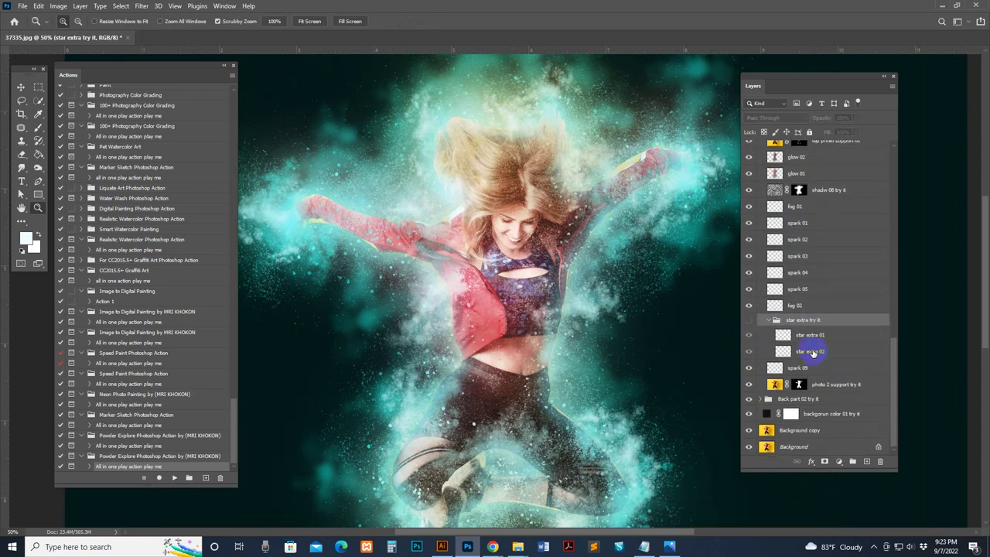
left_click(801, 388)
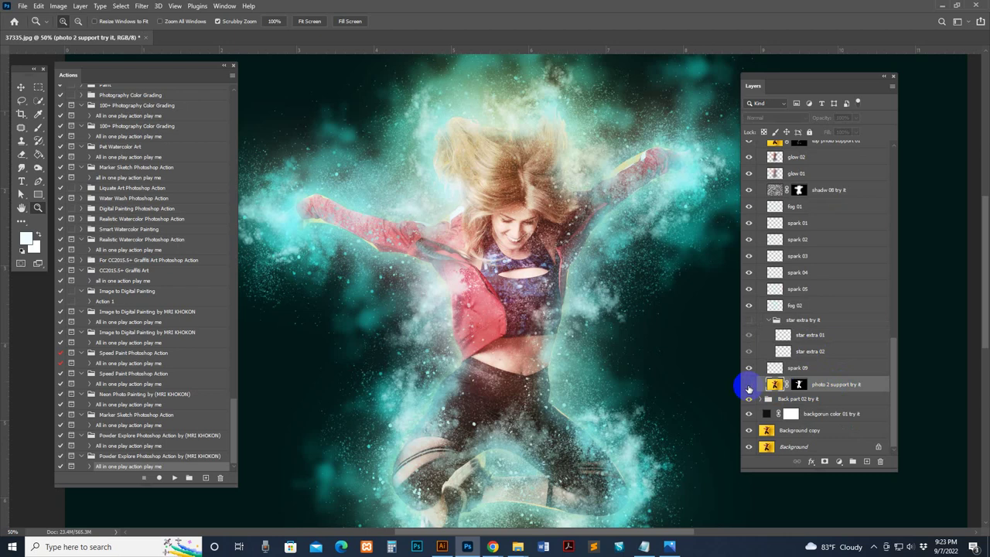
left_click(749, 386)
left_click(749, 385)
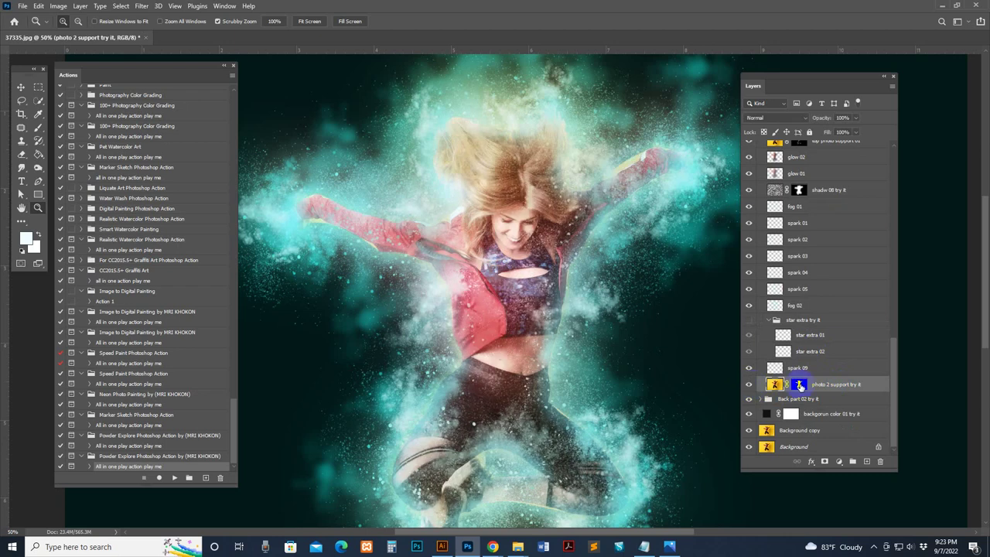
Brush the photo 2 support mask over the woman's arms, hair, legs, knee and upper body.
left_click(38, 130)
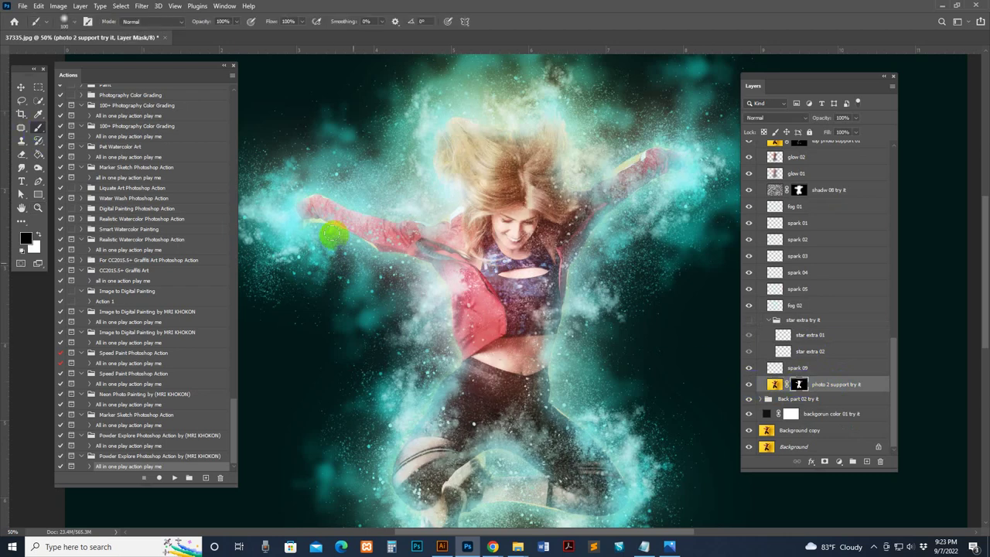
mouse_move(384, 261)
left_mouse_down()
mouse_move(438, 212)
mouse_move(653, 118)
left_mouse_up()
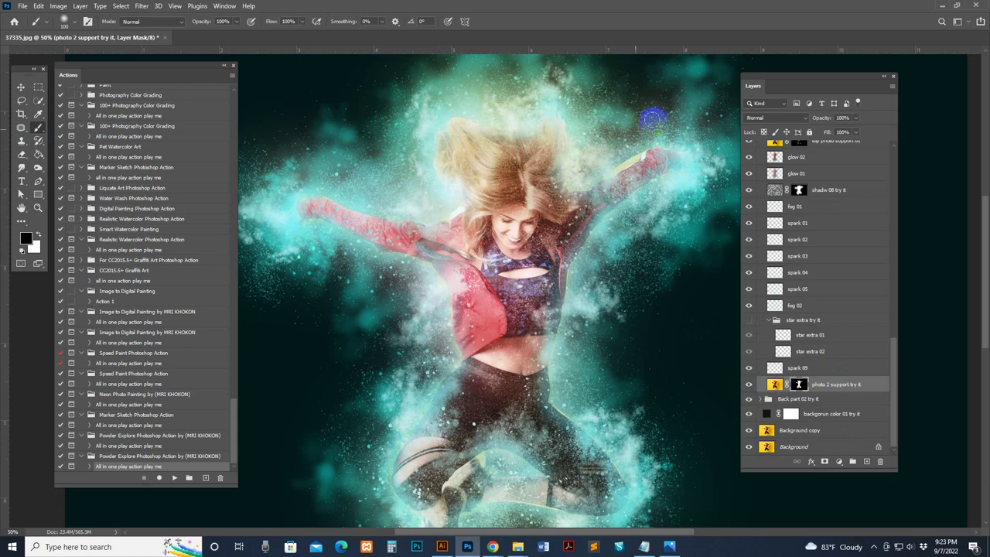
left_click_drag(639, 151, 601, 168)
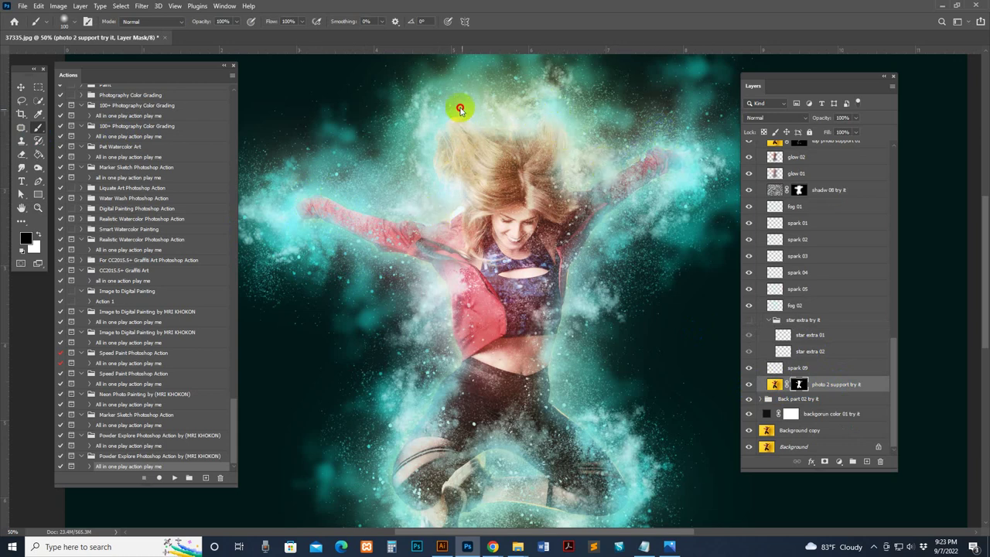
mouse_move(459, 109)
left_mouse_down()
mouse_move(452, 119)
mouse_move(551, 267)
left_mouse_up()
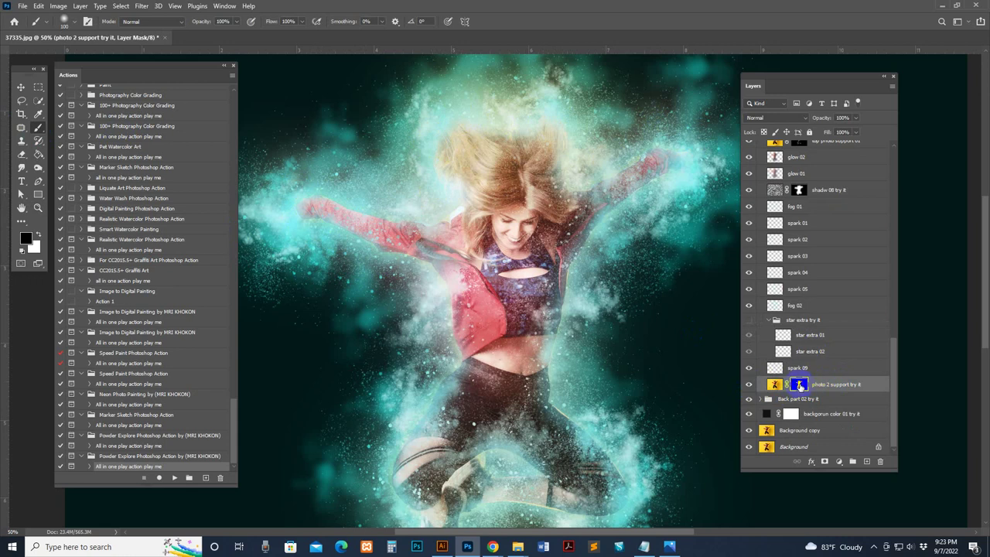
scroll(456, 310, "down", 3)
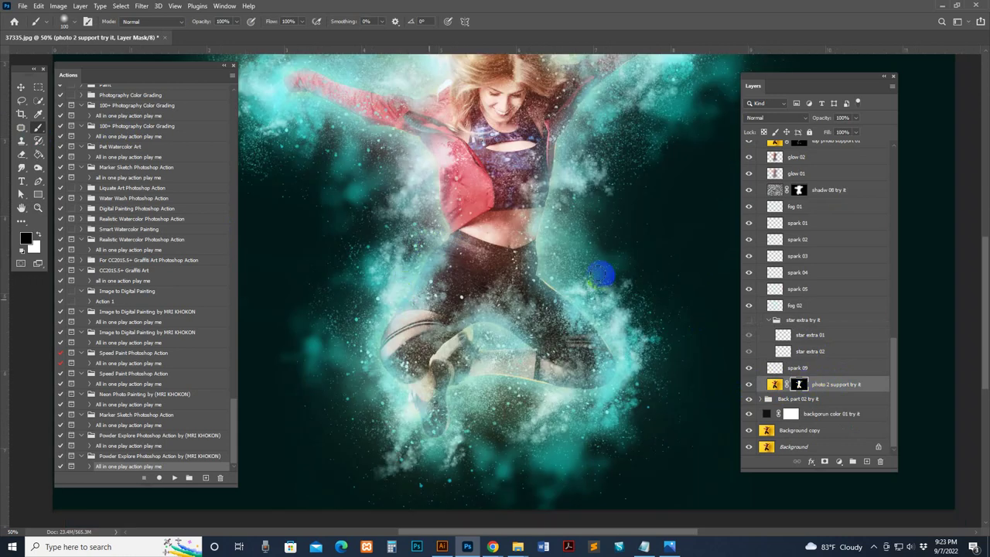
left_click_drag(567, 292, 625, 361)
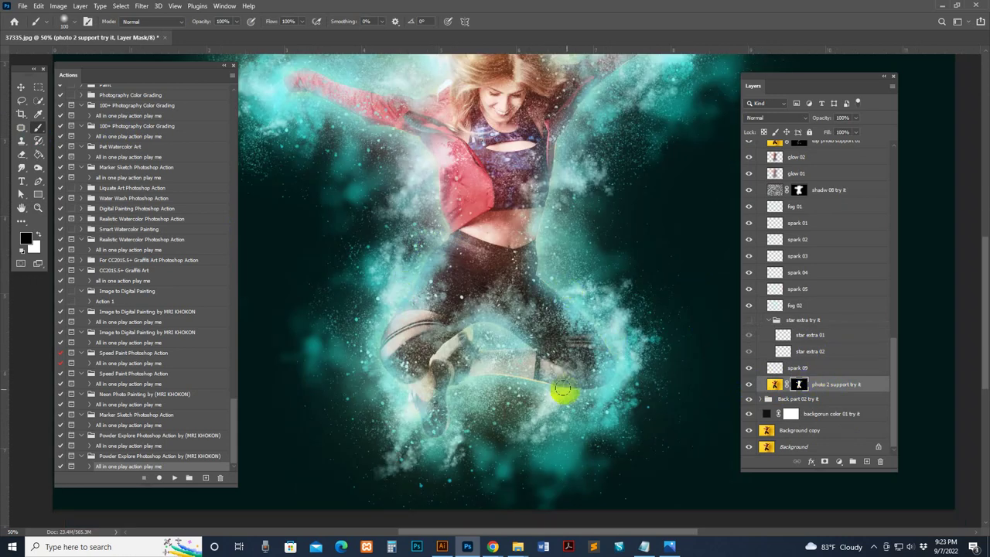
left_click_drag(451, 398, 462, 342)
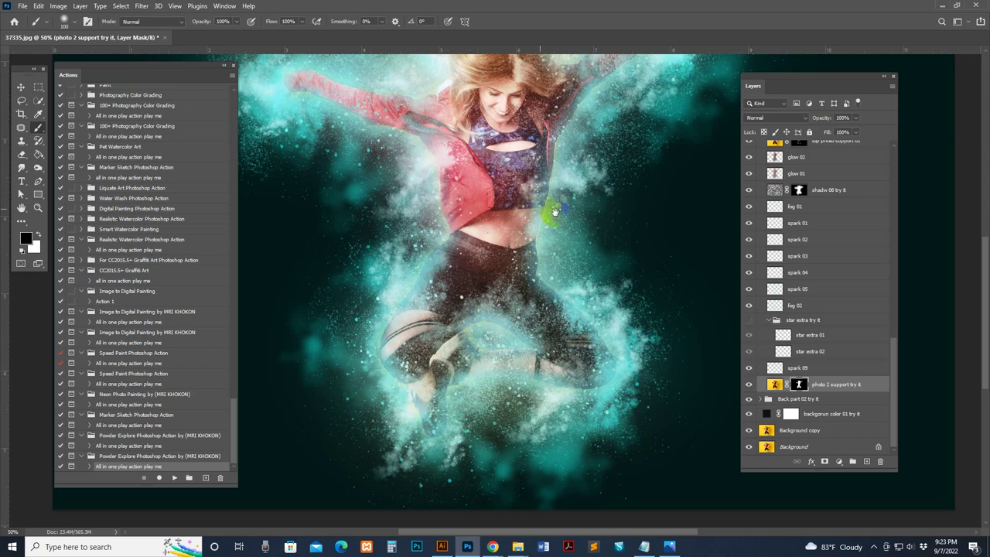
scroll(542, 298, "up", 2)
left_click_drag(536, 305, 400, 354)
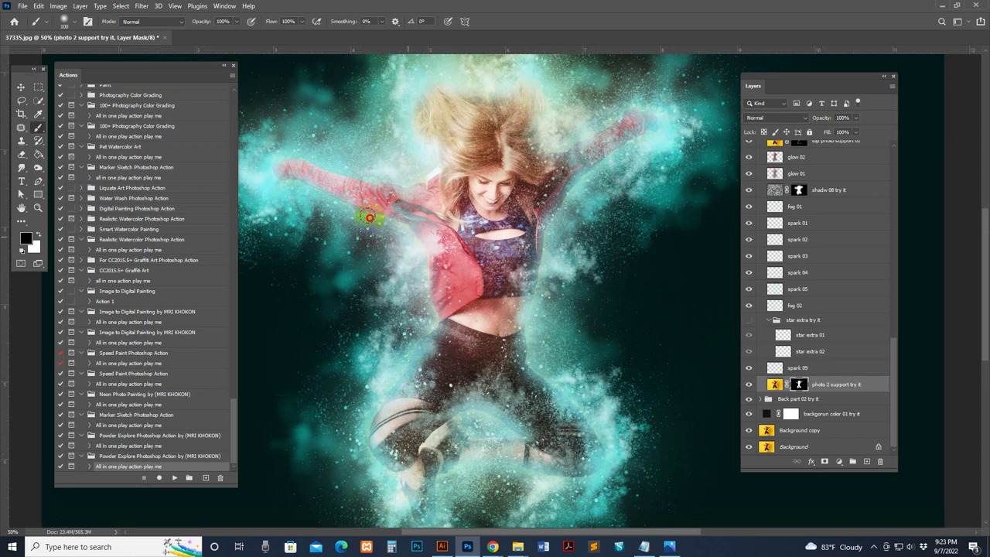
scroll(475, 167, "up", 1)
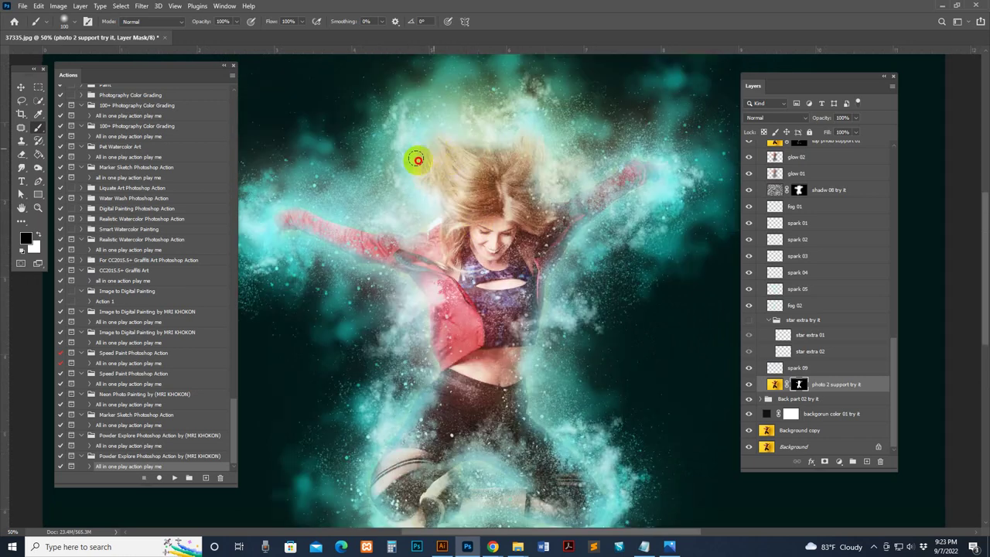
scroll(804, 286, "up", 2)
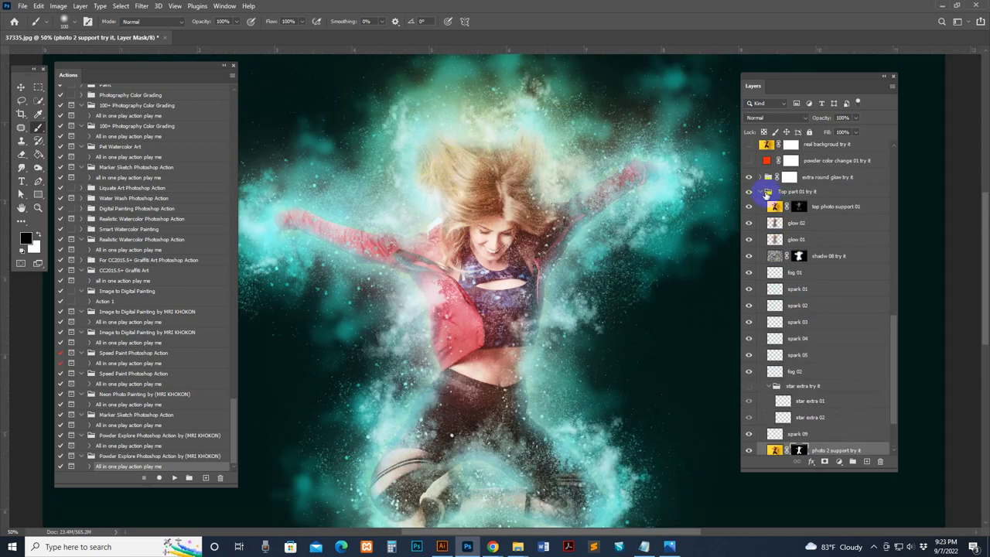
Collapse Top part 01, set the powder color change 01 fill to 0096ff, preview, then hide it.
left_click(762, 192)
left_click(748, 389)
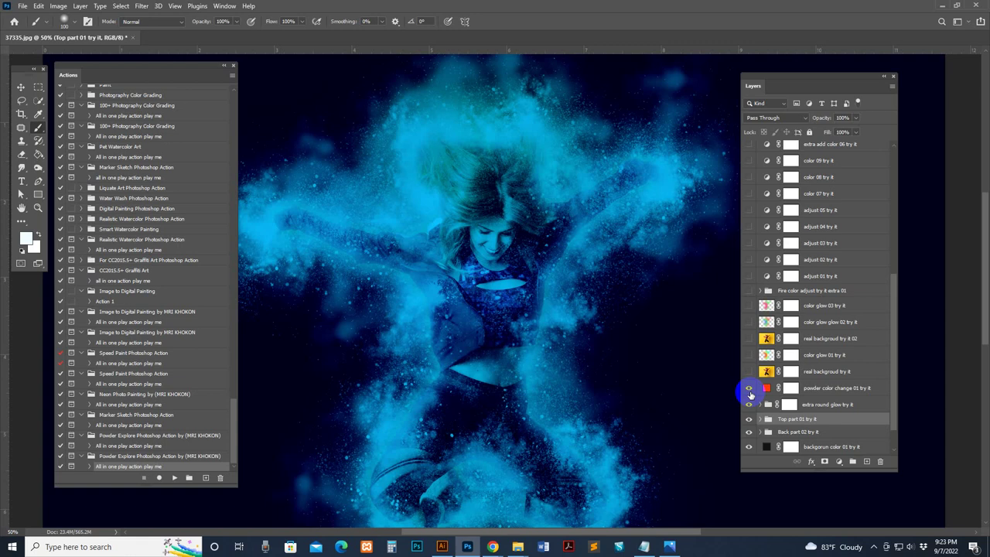
double_click(767, 387)
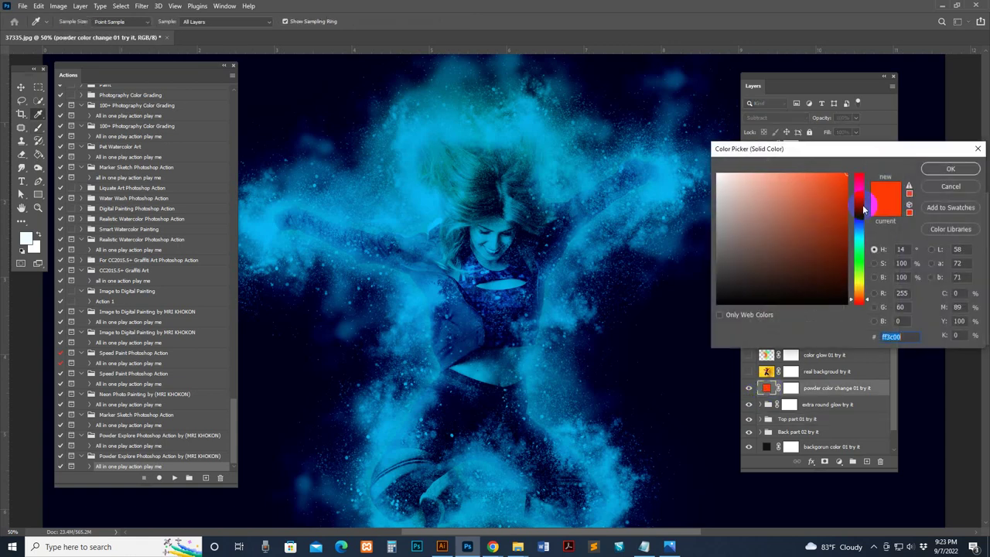
mouse_move(864, 207)
left_mouse_down()
mouse_move(857, 305)
mouse_move(857, 188)
mouse_move(860, 244)
mouse_move(861, 232)
left_mouse_up()
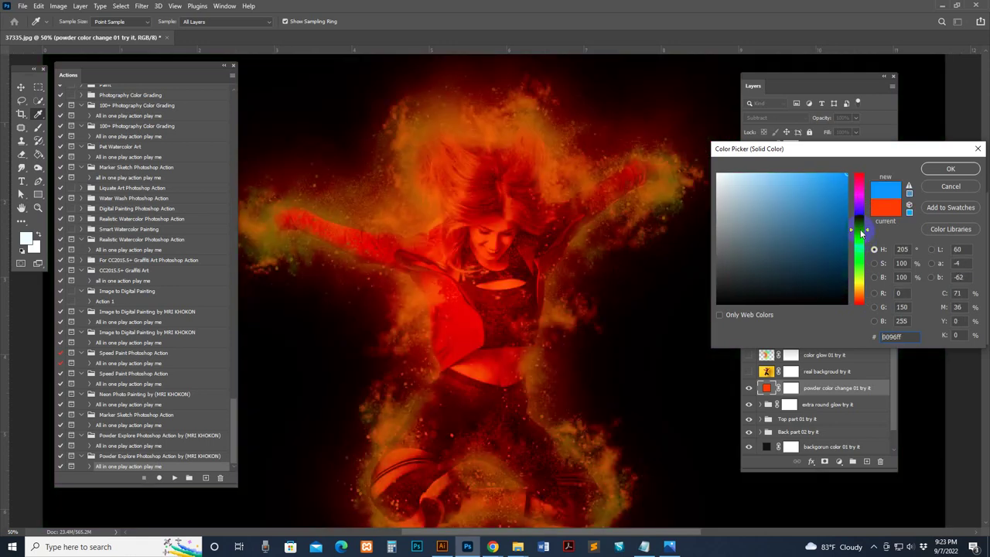
left_click(950, 169)
left_click(748, 388)
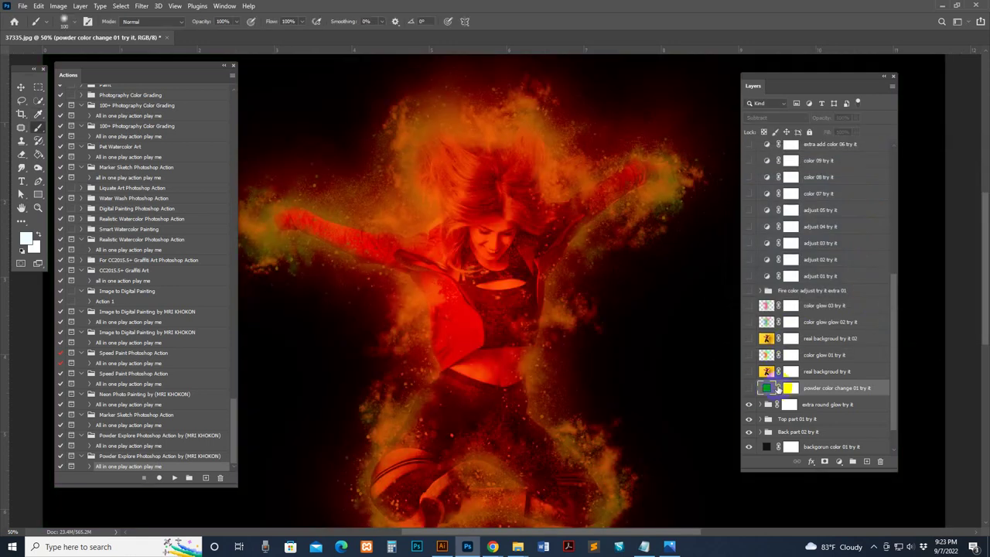
Preview both yellow background variations, zoomed out to the whole image, then hide them again.
left_click(819, 341)
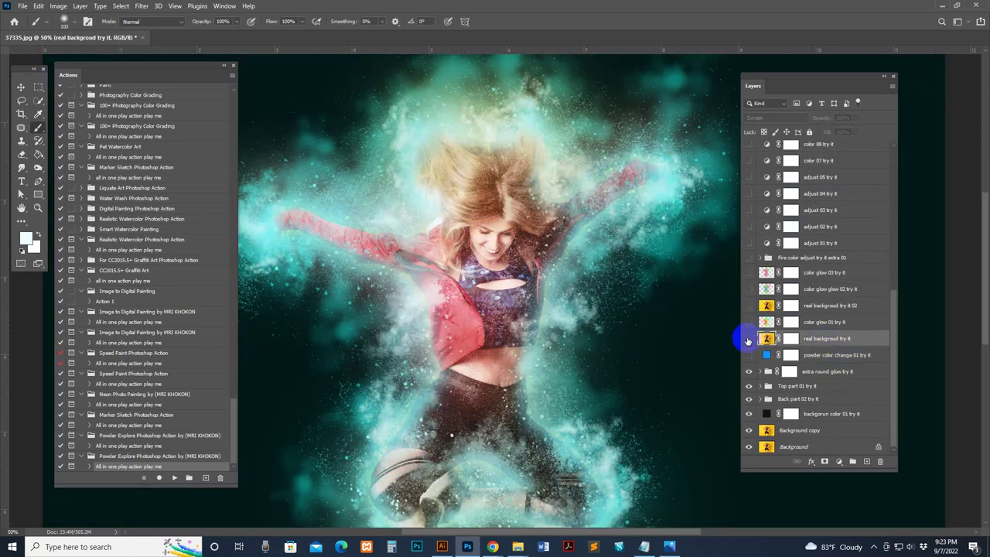
left_click(748, 339)
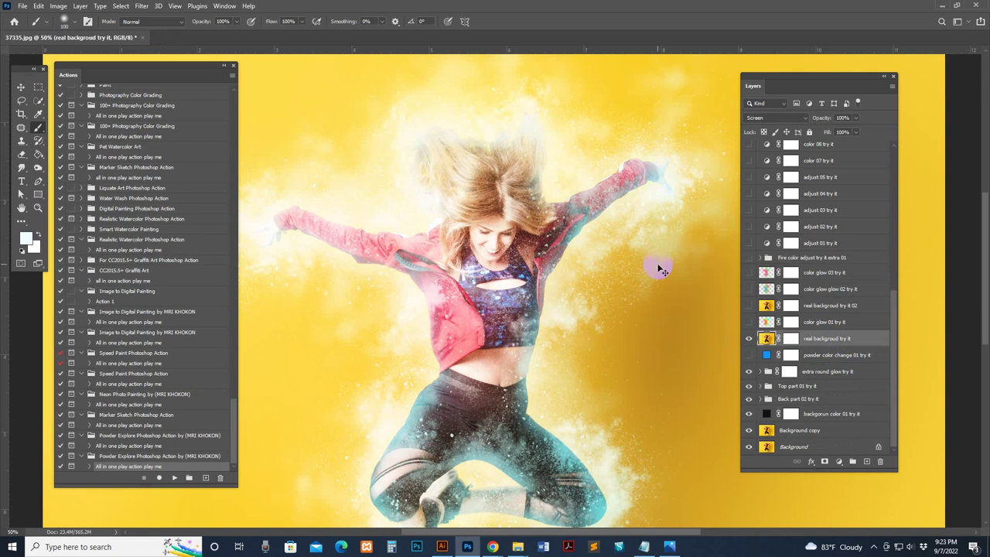
key("ctrl+minus")
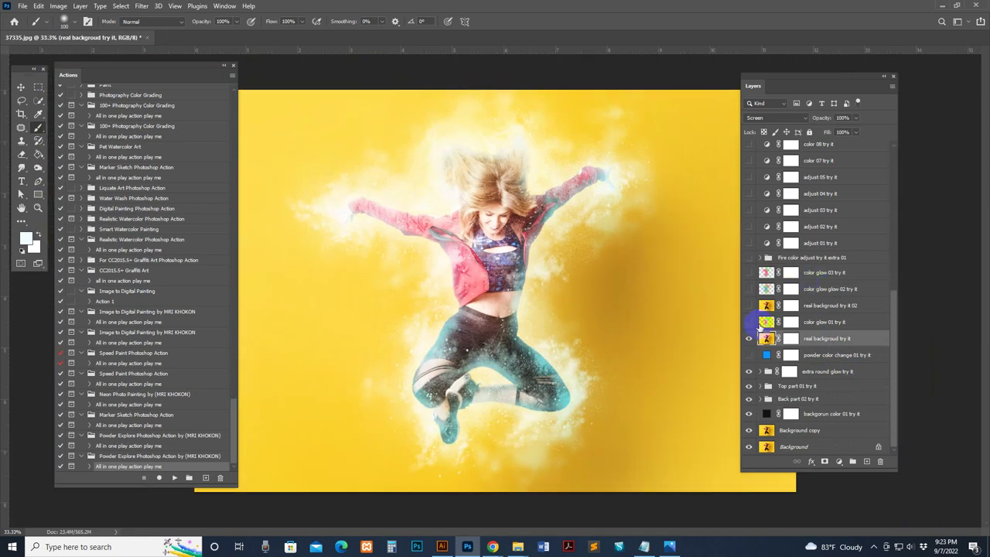
left_click(748, 339)
left_click(748, 306)
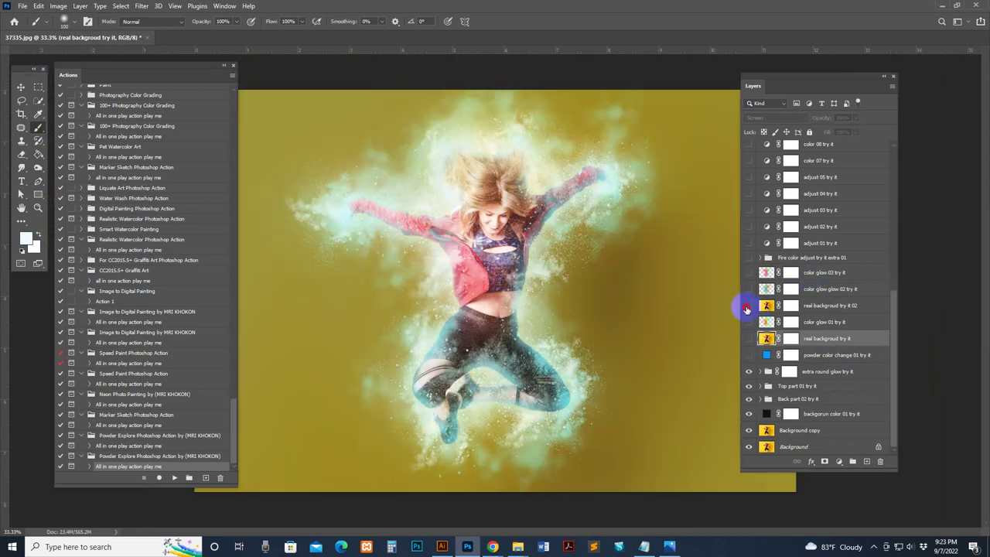
left_click(747, 306)
Turn on the color glow 02 and adjust 04 variations and select the adjust 04 mask.
left_click(748, 288)
left_click_drag(749, 289, 781, 288)
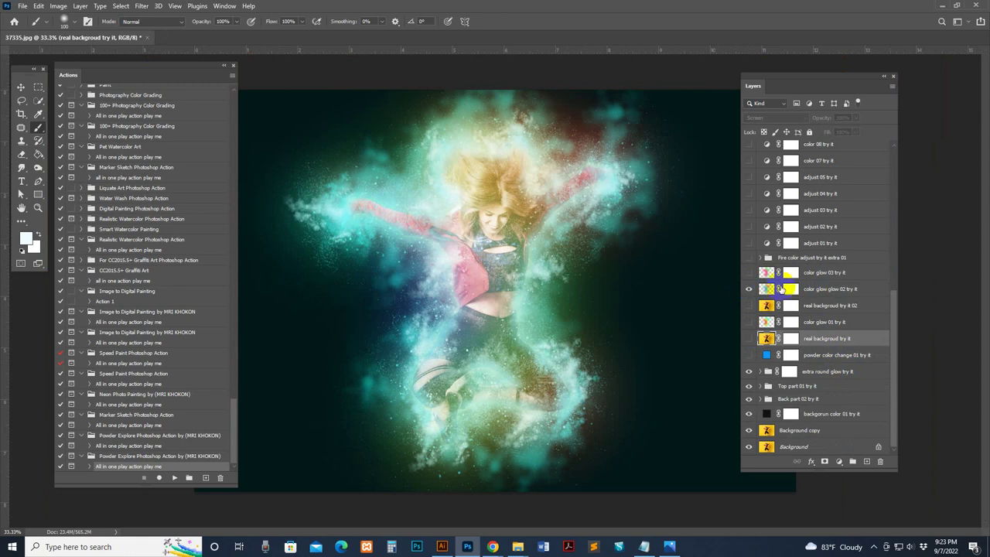
left_click(749, 194)
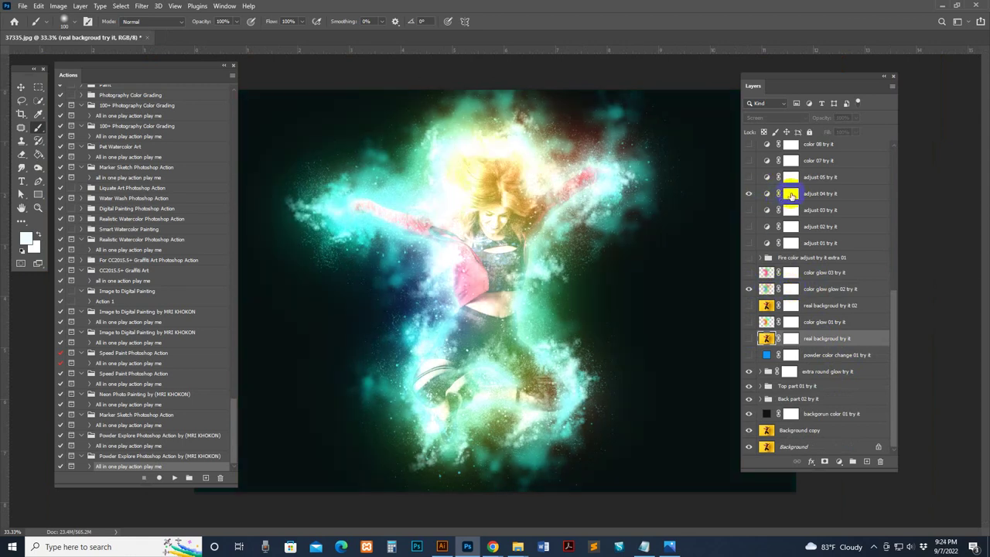
left_click(790, 194)
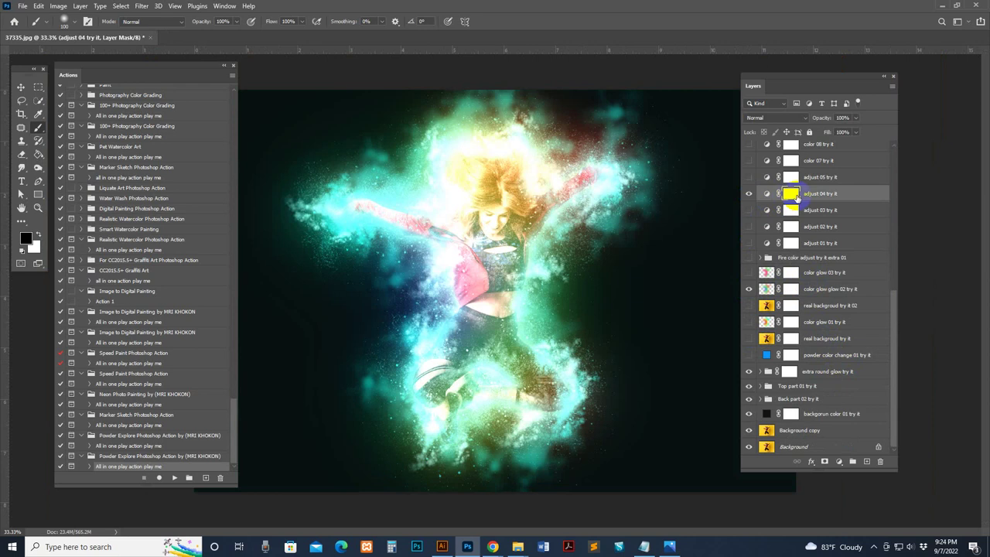
scroll(795, 196, "up", 3)
scroll(789, 198, "up", 3)
scroll(781, 201, "up", 3)
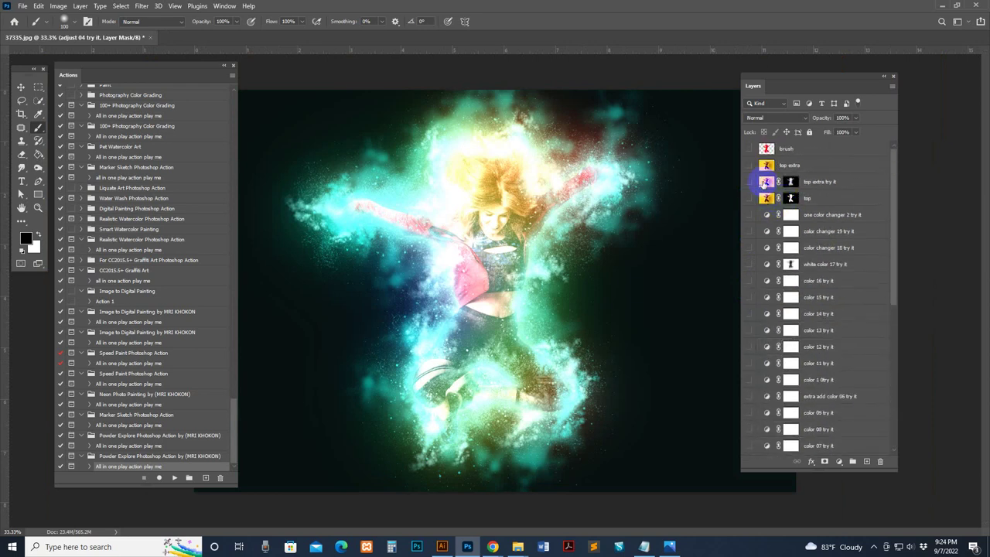
Show top extra try it, paint its mask over the hair and legs, then hide the layer.
left_click(755, 184)
left_click(748, 184)
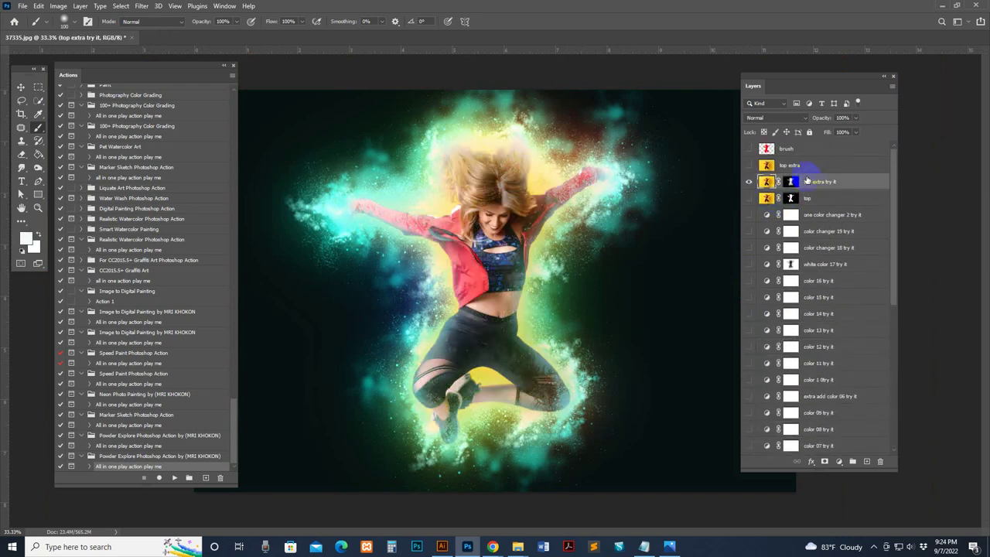
left_click(793, 184)
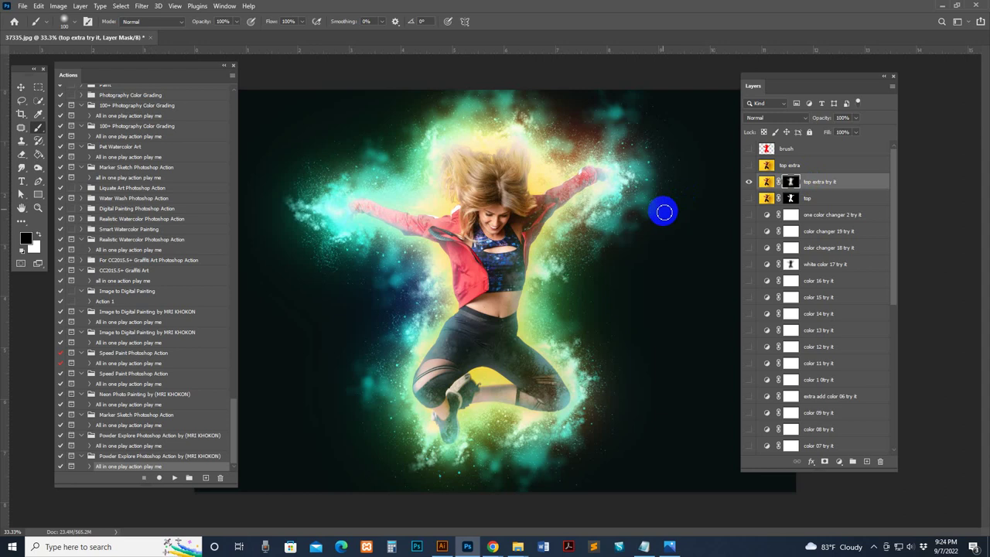
left_click_drag(501, 181, 462, 154)
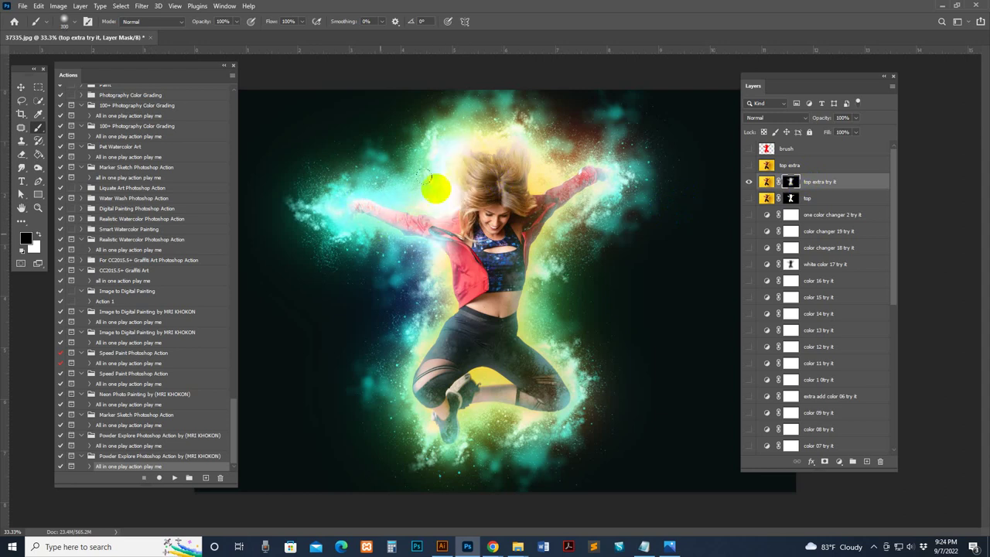
mouse_move(583, 319)
left_mouse_down()
mouse_move(578, 395)
mouse_move(416, 454)
left_mouse_up()
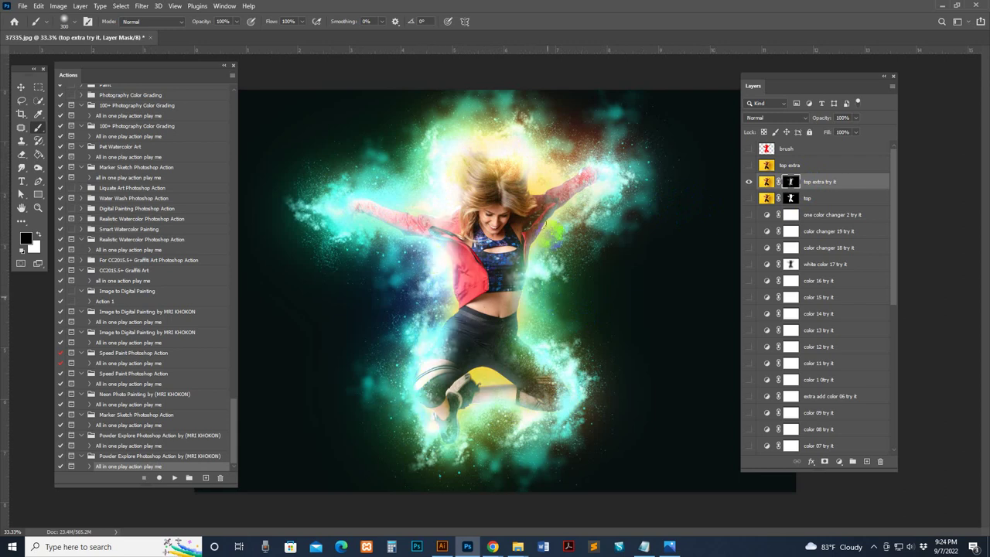
left_click_drag(563, 364, 486, 377)
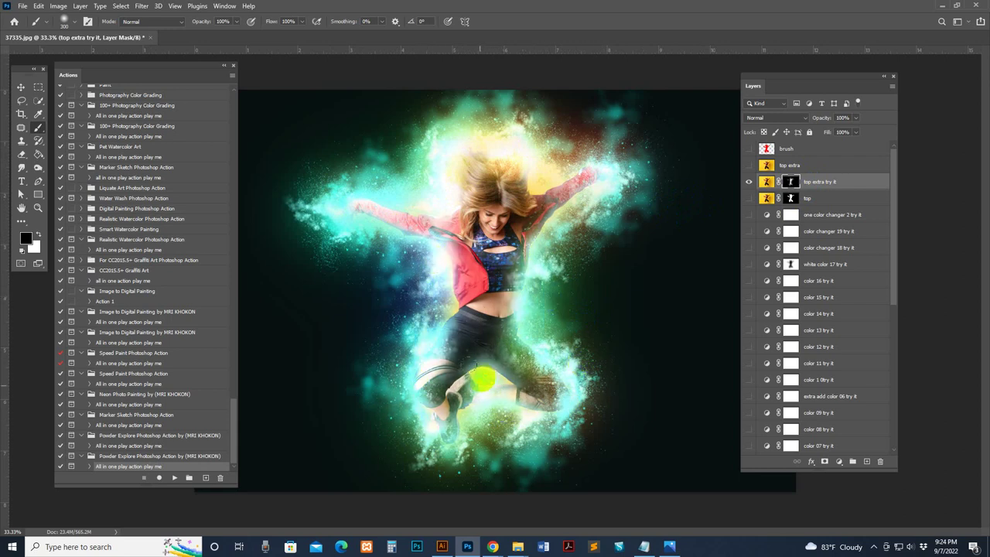
left_click_drag(727, 187, 748, 184)
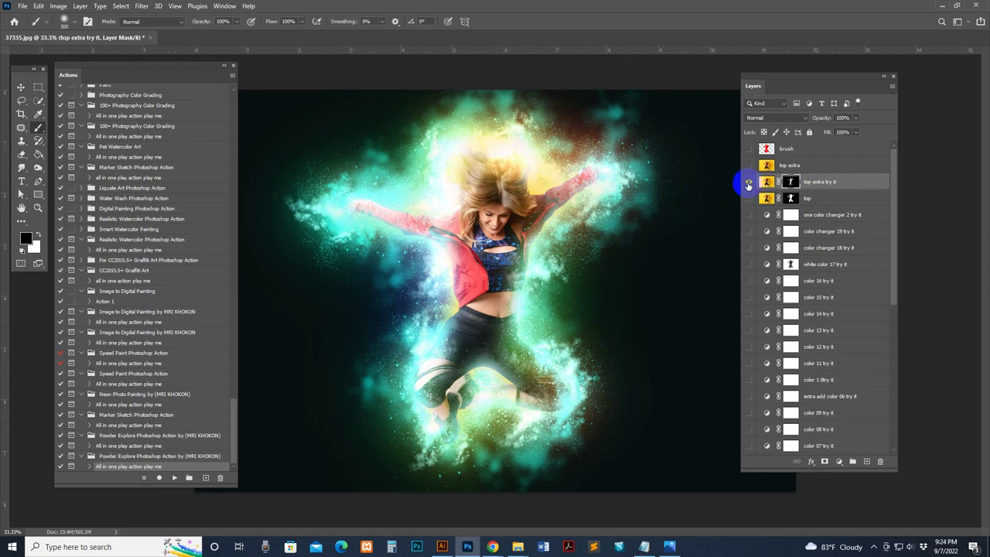
scroll(817, 358, "down", 5)
scroll(750, 287, "down", 5)
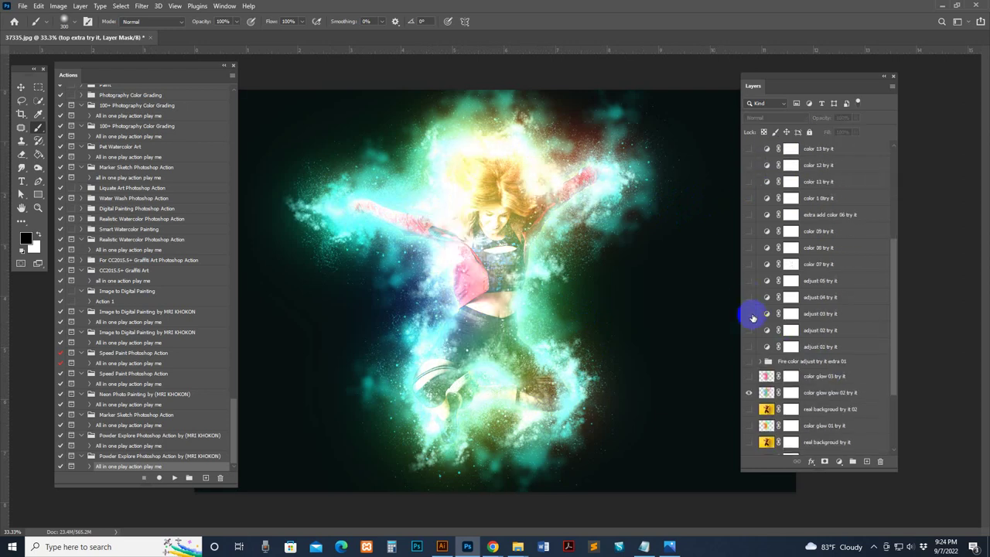
Preview the adjust 03, color 09, color 1.0 and color 11 variations.
left_click(751, 314)
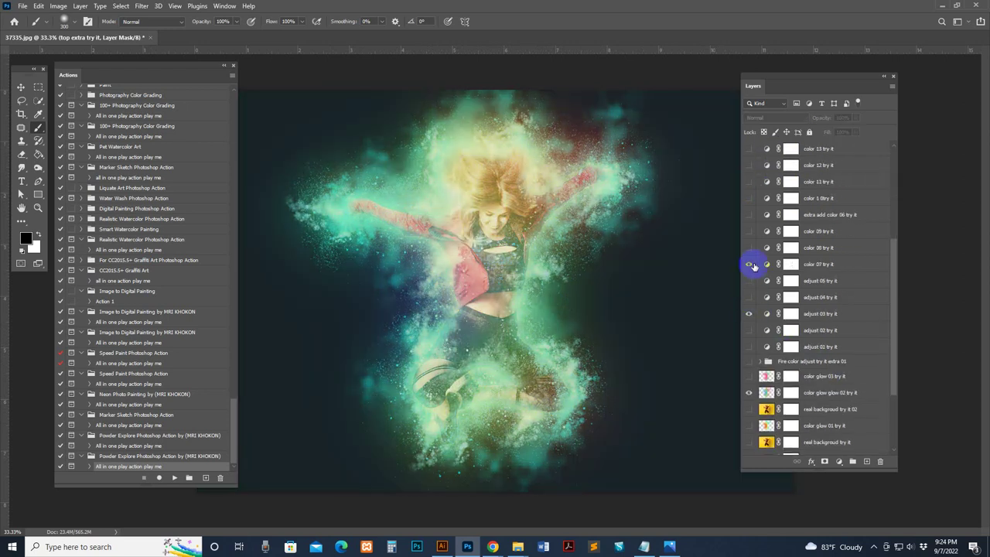
left_click(751, 265)
left_click(748, 314)
left_click(749, 265)
left_click(748, 231)
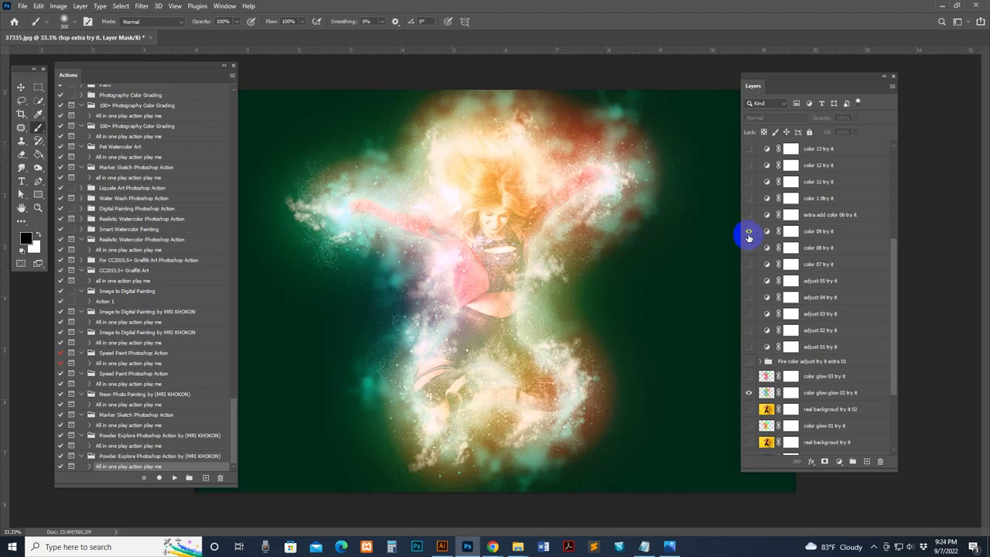
left_click(751, 198)
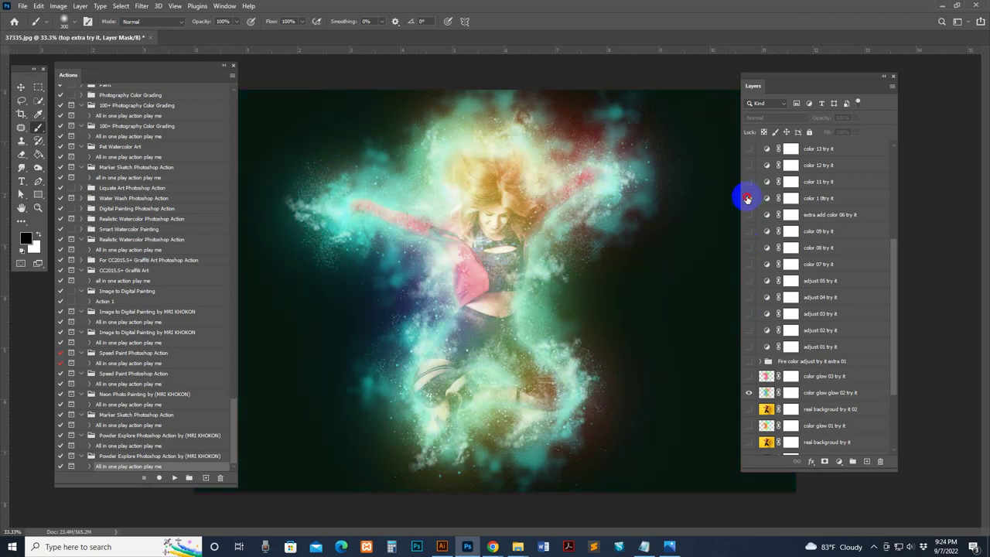
left_click(748, 182)
Enable color 13 try it and paint its mask over the hair and arm glow.
left_click(748, 148)
left_click(748, 150)
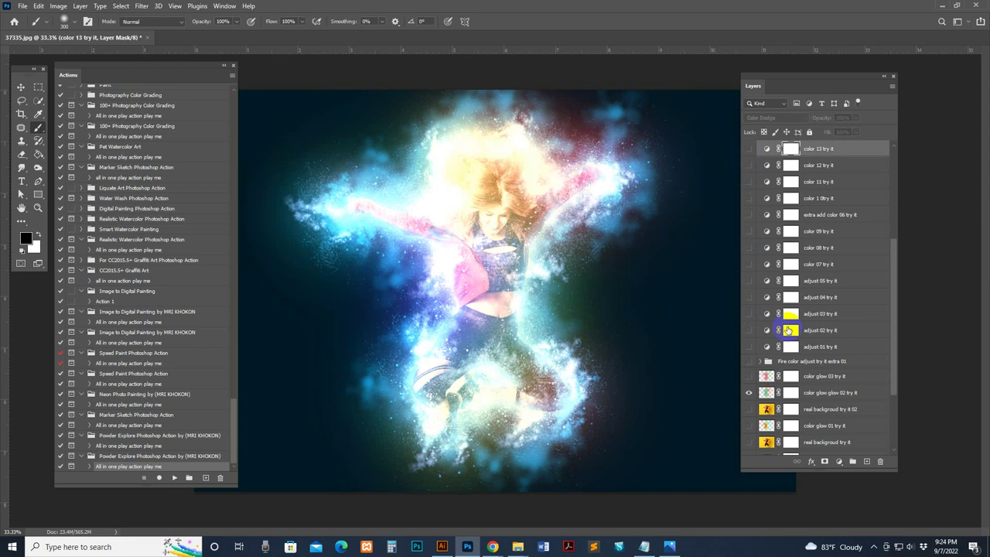
left_click(748, 150)
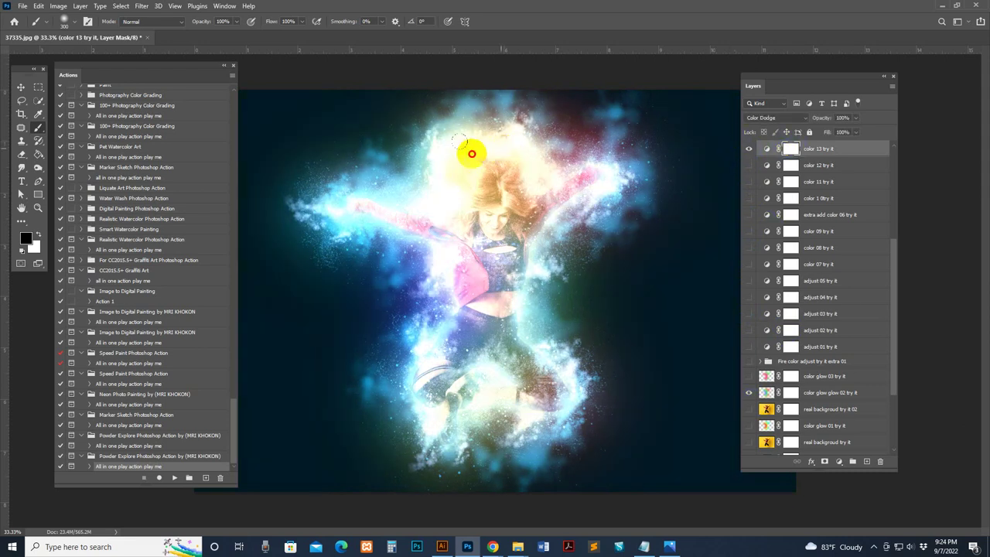
mouse_move(470, 150)
left_mouse_down()
mouse_move(458, 191)
mouse_move(523, 159)
mouse_move(585, 188)
left_mouse_up()
mouse_move(493, 210)
left_mouse_down()
mouse_move(437, 251)
mouse_move(373, 203)
mouse_move(458, 236)
mouse_move(461, 403)
left_mouse_up()
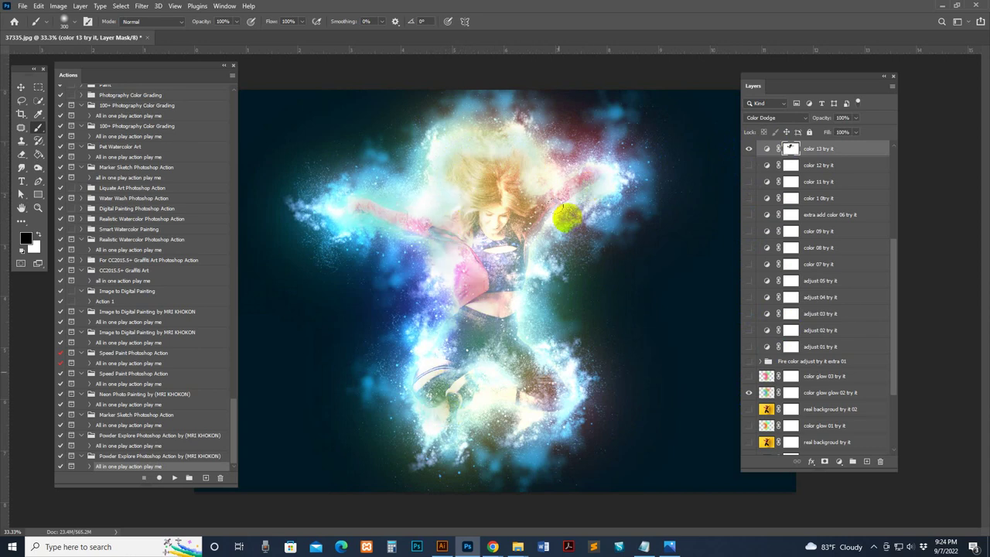
scroll(767, 181, "up", 3)
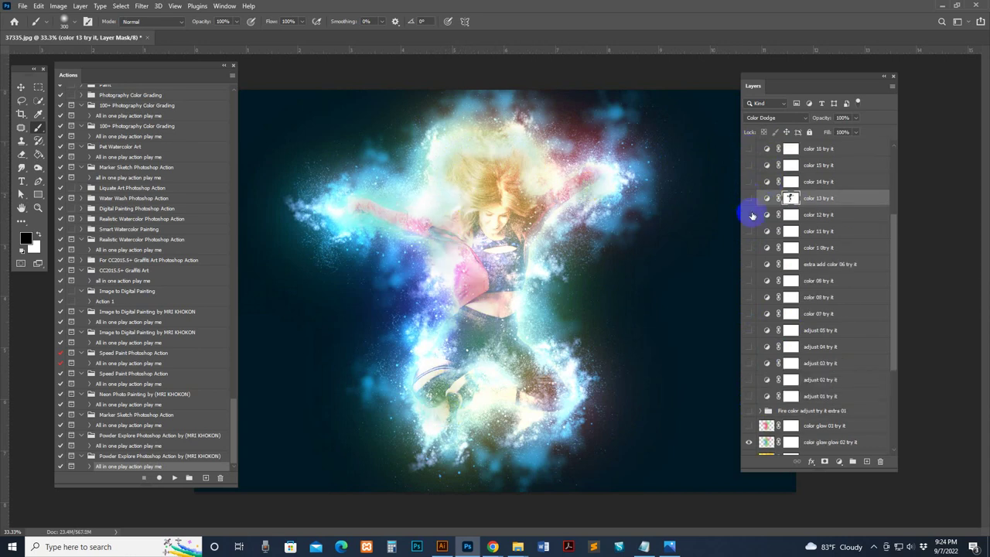
Hide color 13 and color glow 02, then preview the adjust 02 through 05 variations.
left_click(748, 198)
scroll(750, 217, "down", 5)
left_click(749, 359)
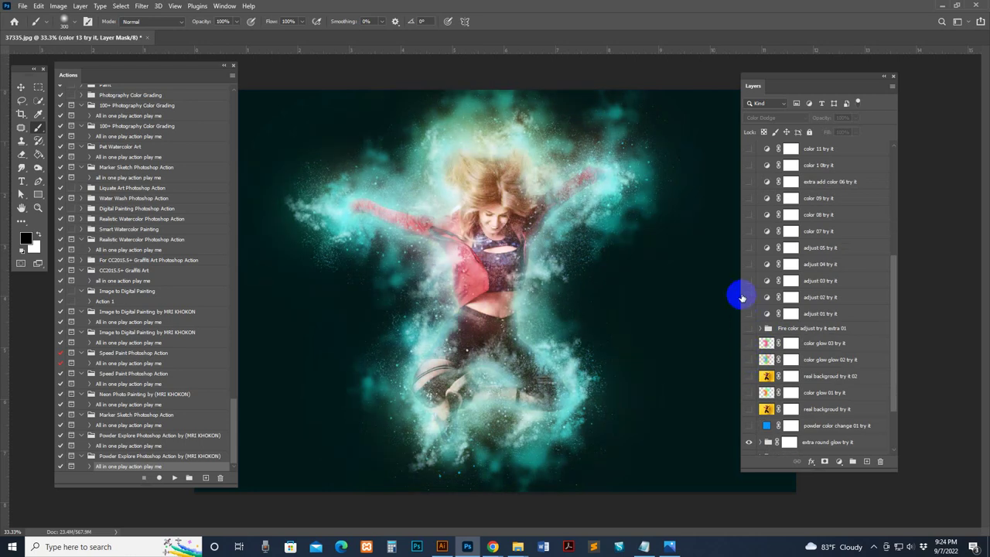
left_click(749, 298)
left_click(748, 281)
left_click(748, 265)
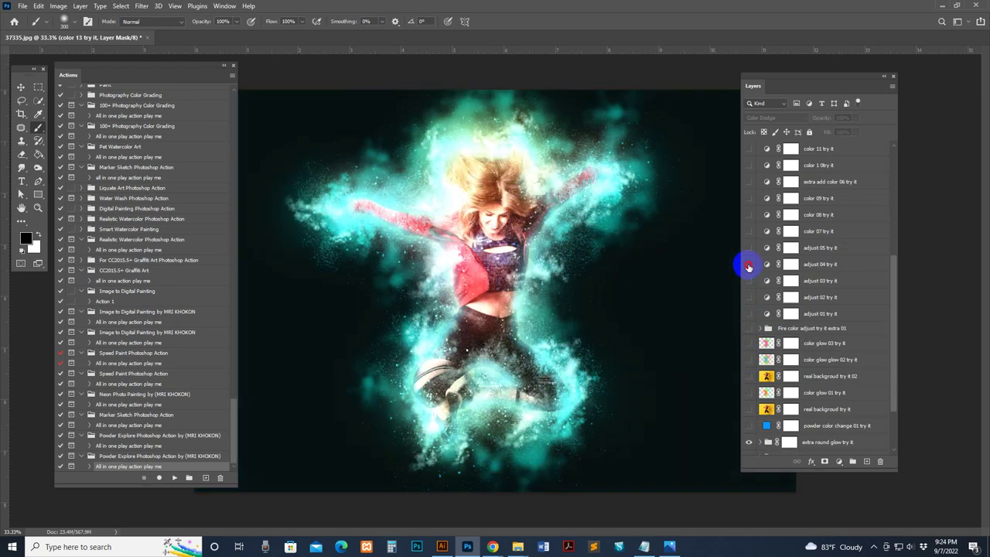
left_click(748, 249)
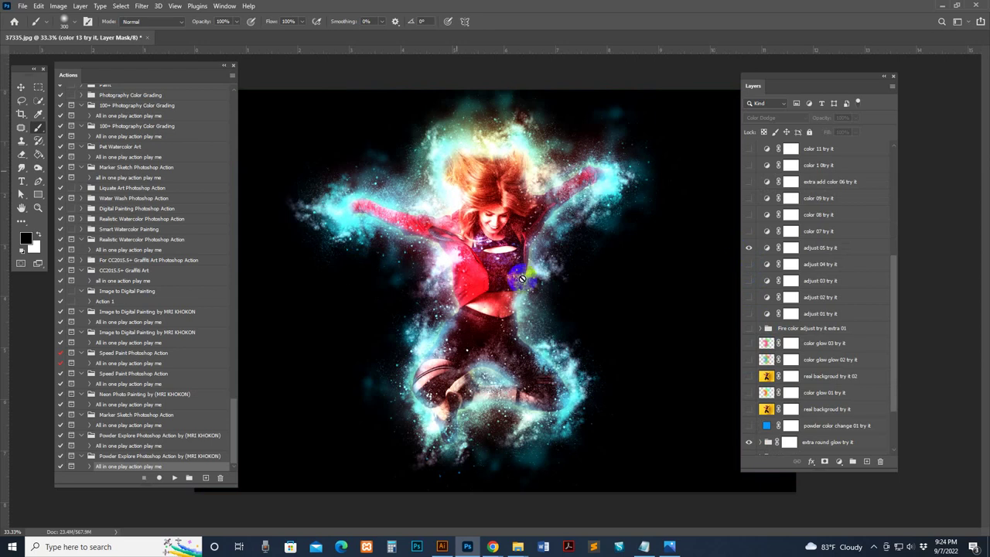
Preview the color 07 and color 09 variations, then return the glow to plain cyan.
left_click(749, 231)
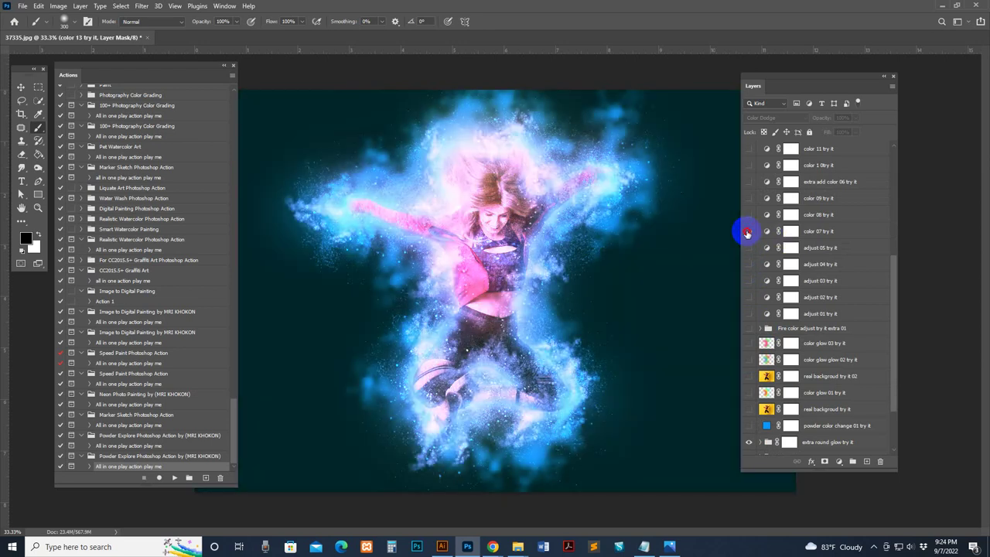
left_click(750, 198)
left_click(751, 169)
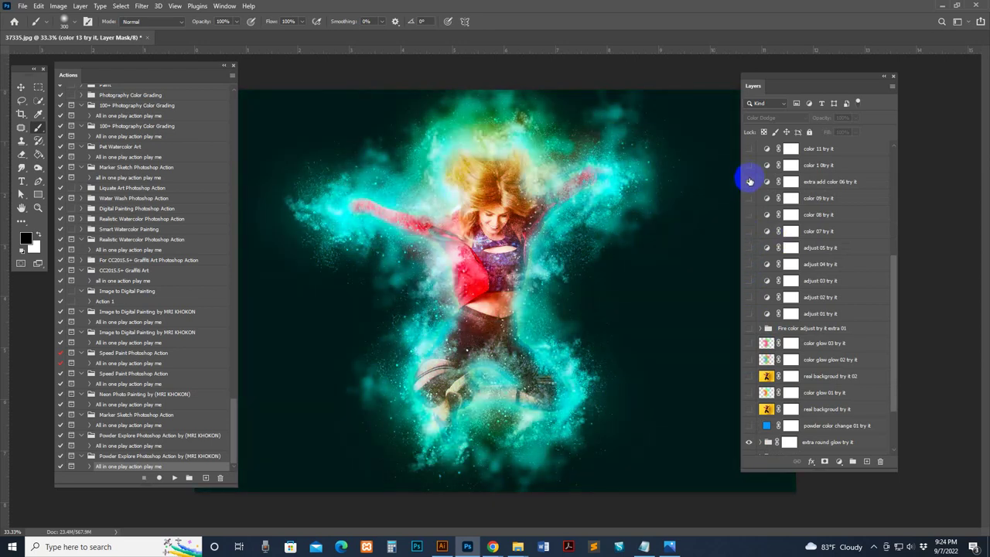
left_click(750, 178)
scroll(786, 201, "up", 2)
scroll(747, 190, "up", 5)
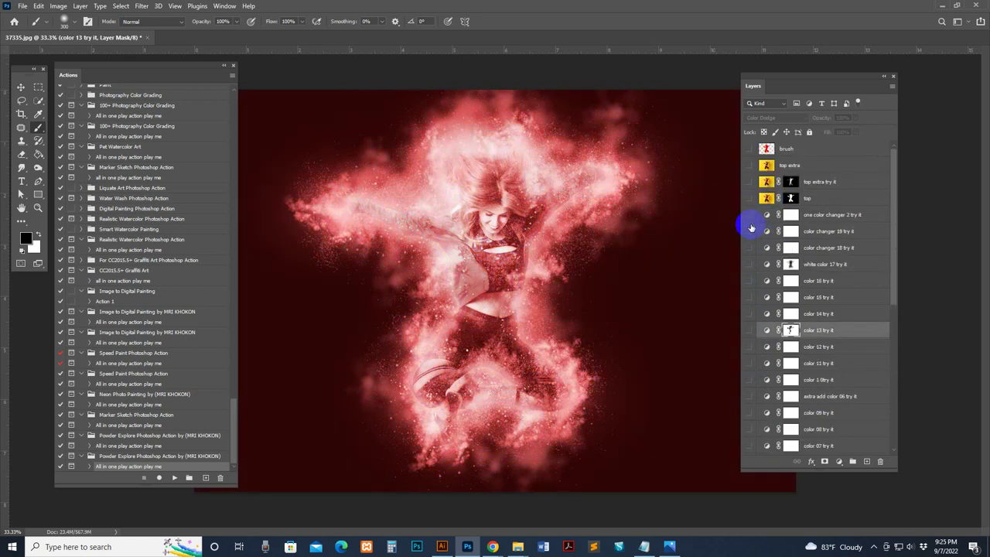
Preview color changer 19, then compare and keep color changer 18 try it visible.
left_click(749, 232)
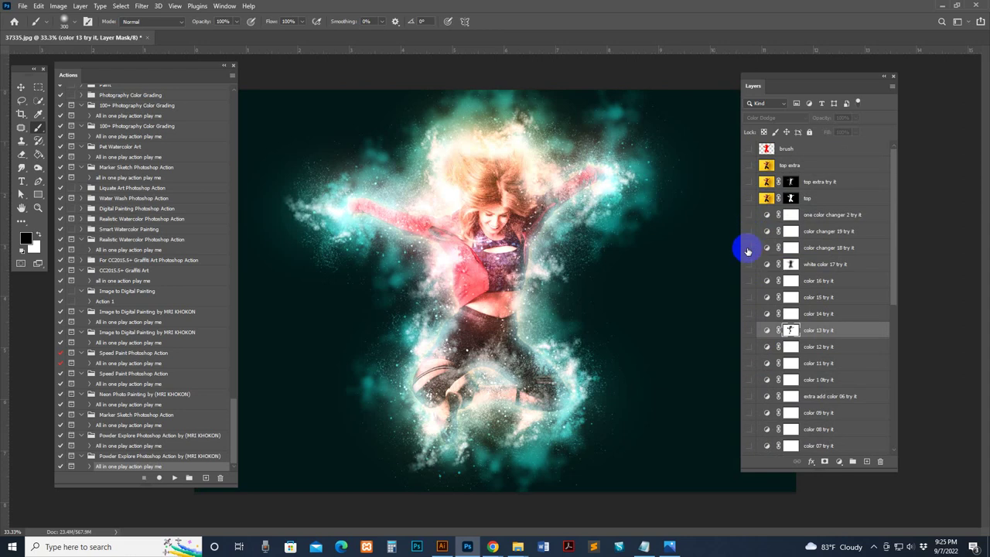
left_click(748, 247)
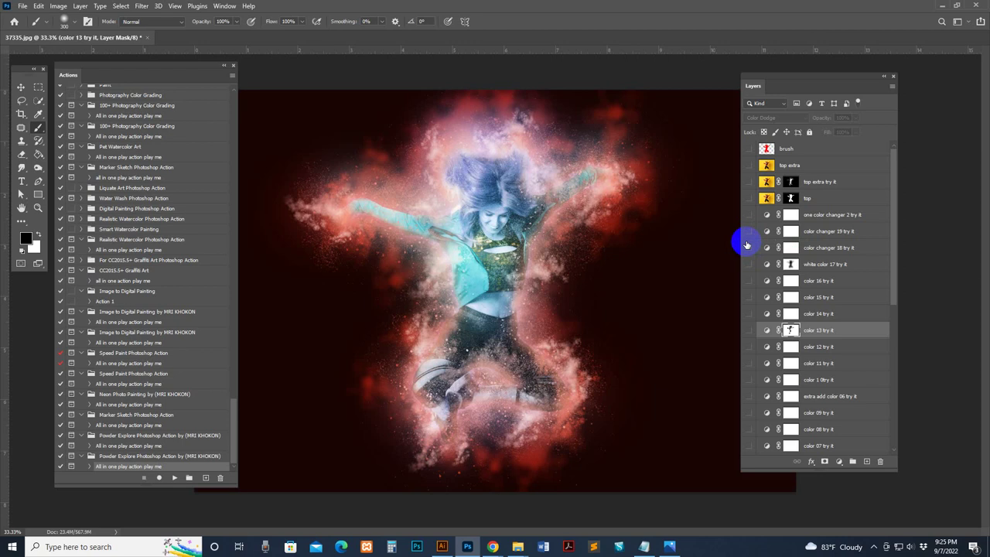
left_click(748, 247)
left_click(749, 249)
Set color changer 18's Hue to -30 and brush its mask along the right-side glow.
double_click(765, 247)
mouse_move(108, 207)
left_mouse_down()
mouse_move(168, 213)
mouse_move(156, 215)
mouse_move(181, 205)
mouse_move(124, 210)
left_mouse_up()
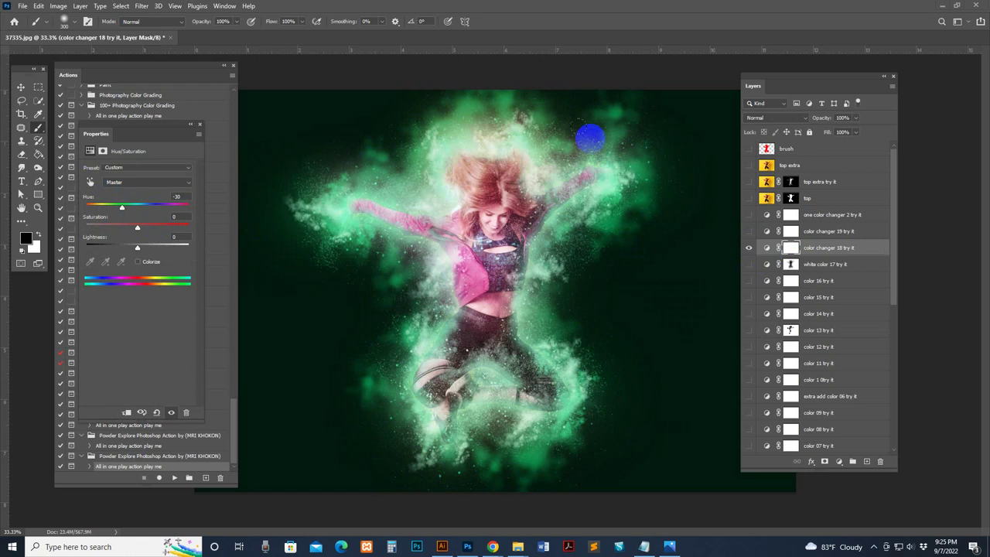
left_click_drag(574, 223, 562, 200)
left_click_drag(573, 474, 599, 424)
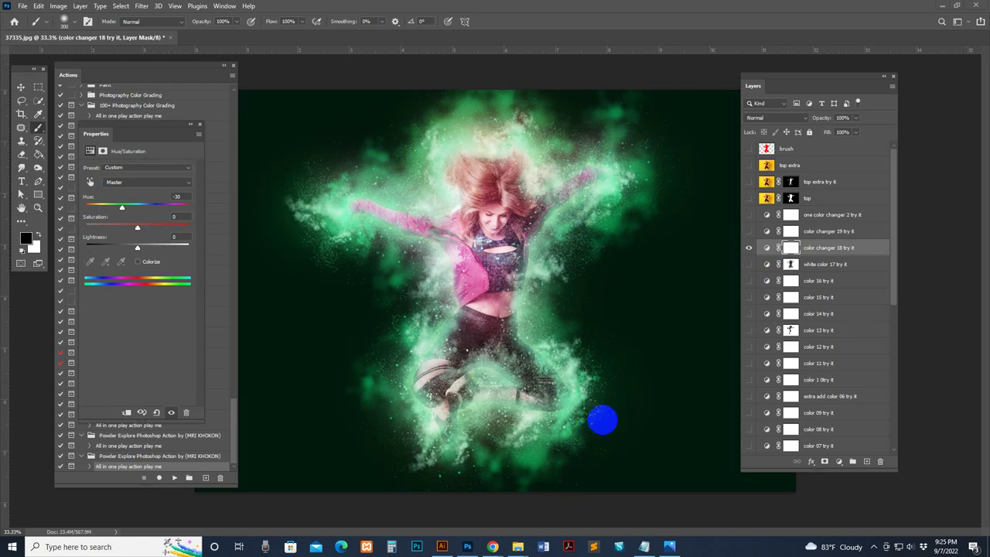
left_click_drag(599, 424, 596, 386)
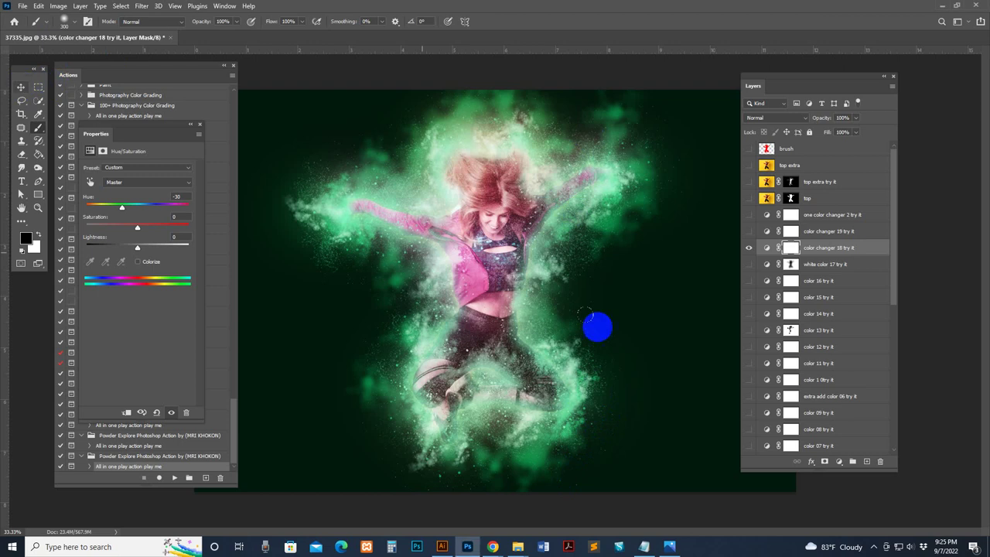